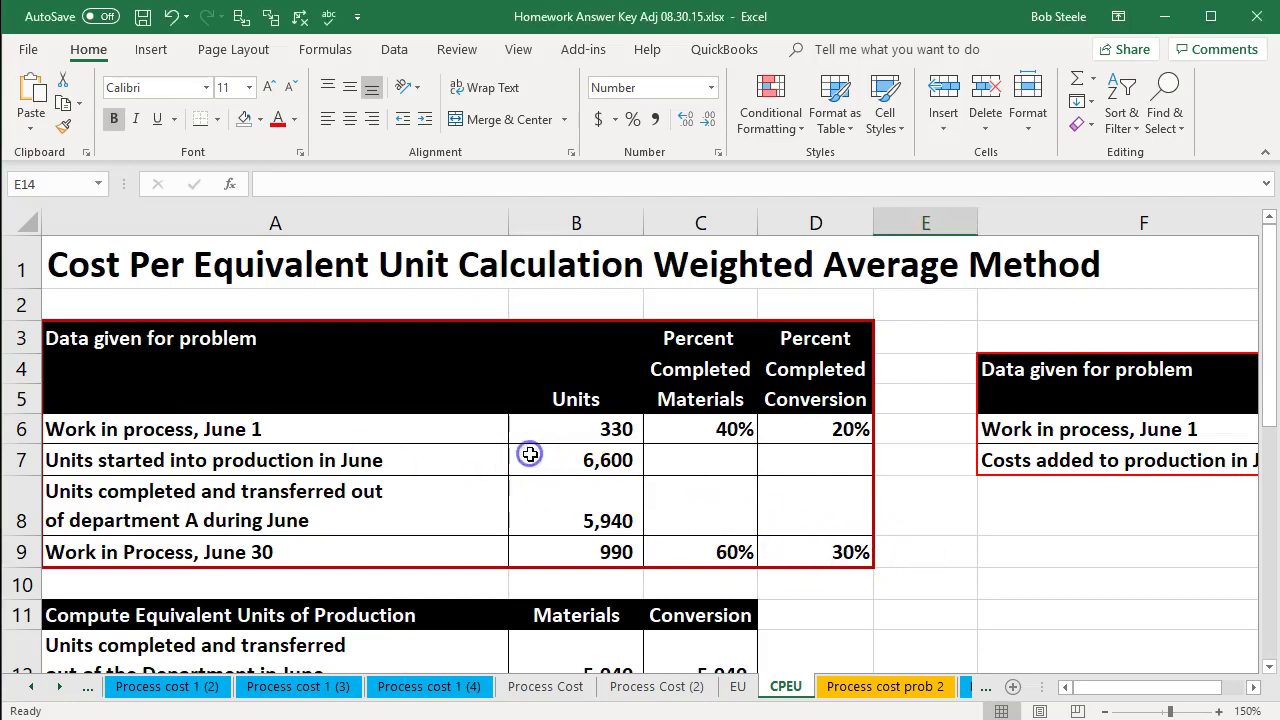
Review units started 6,600, equivalent units 6,534 and 6,237, and the June 1 materials cost $6,731
{"action": "left_click", "coordinate": [530, 460]}
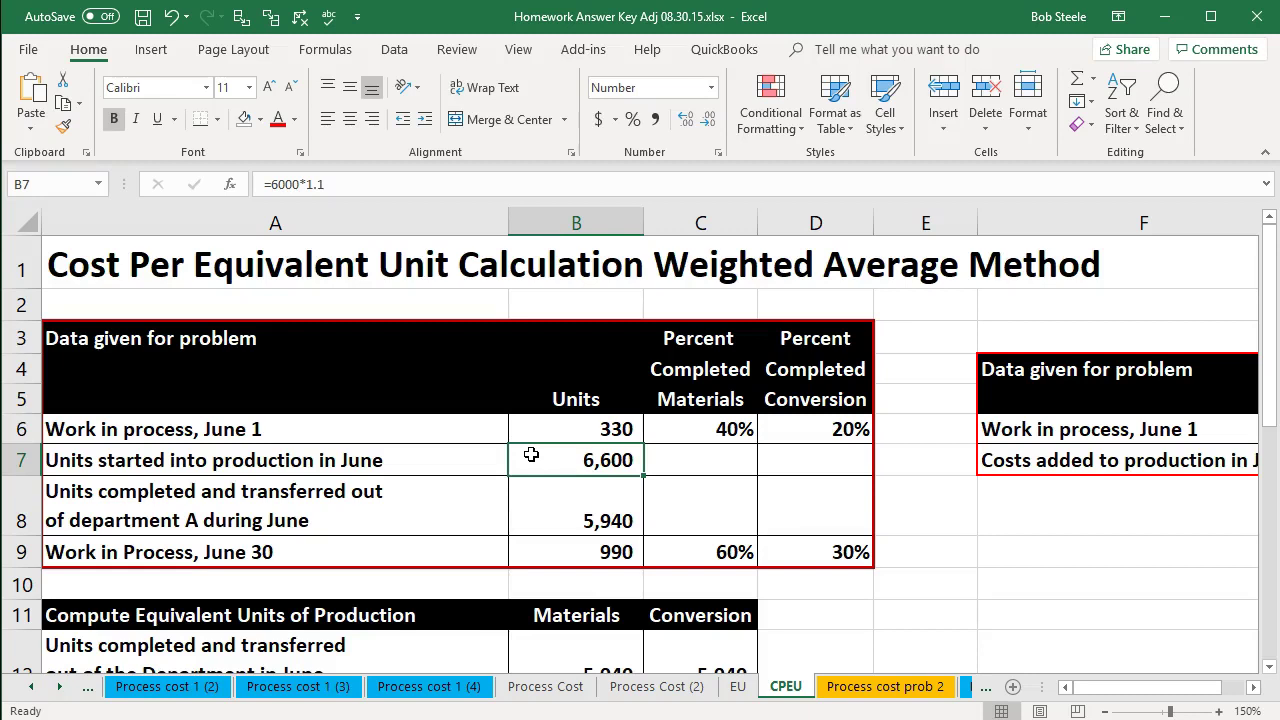
{"action": "scroll", "coordinate": [531, 455], "scroll_direction": "down", "scroll_amount": 2}
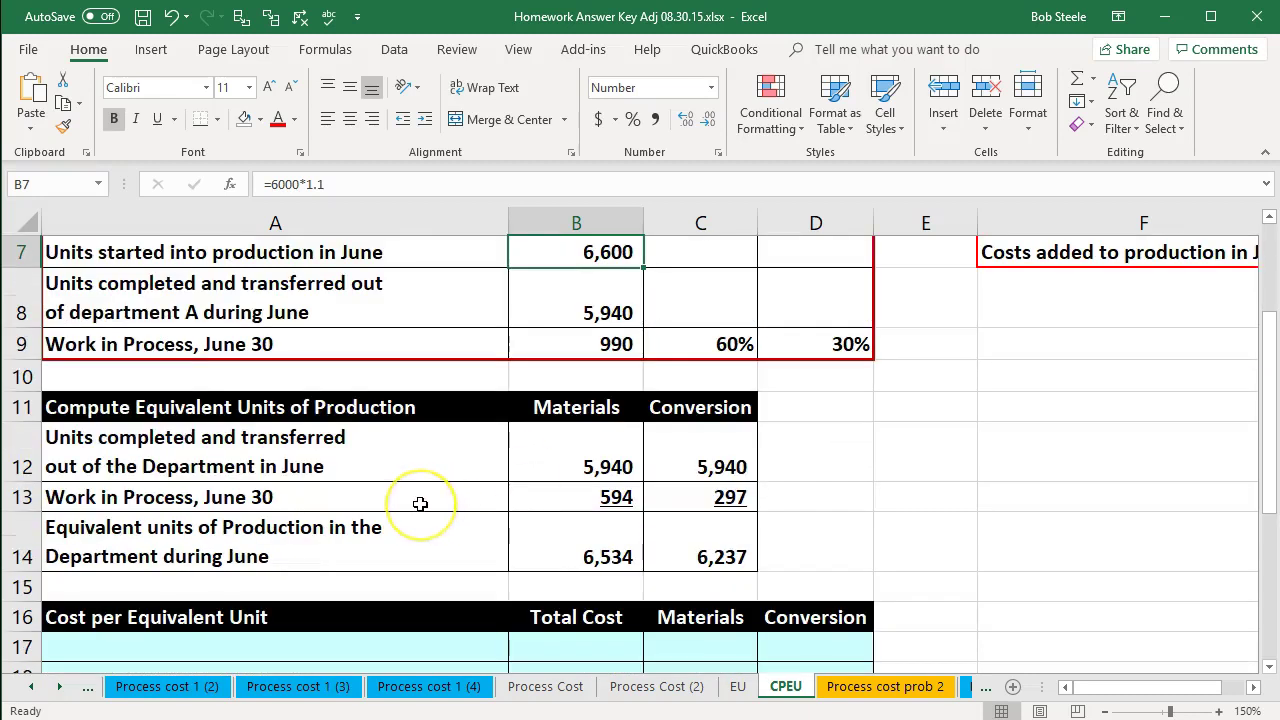
{"action": "left_click", "coordinate": [591, 558]}
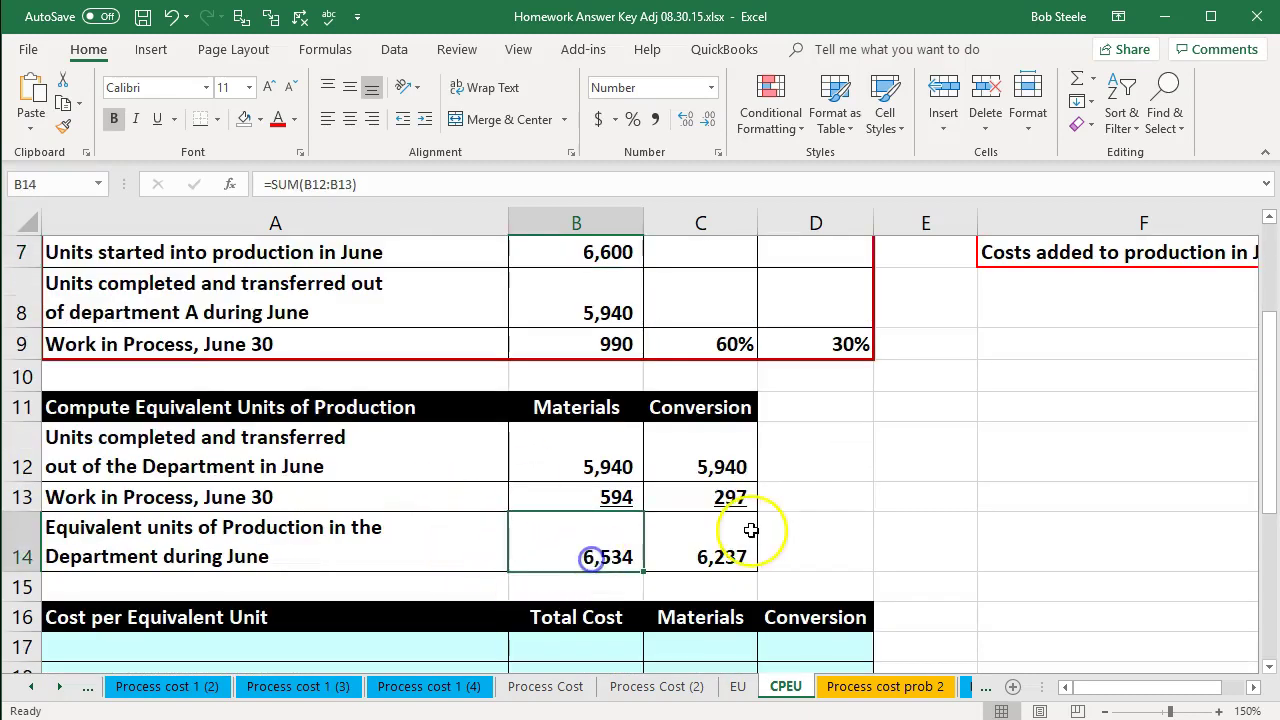
{"action": "left_click", "coordinate": [453, 439]}
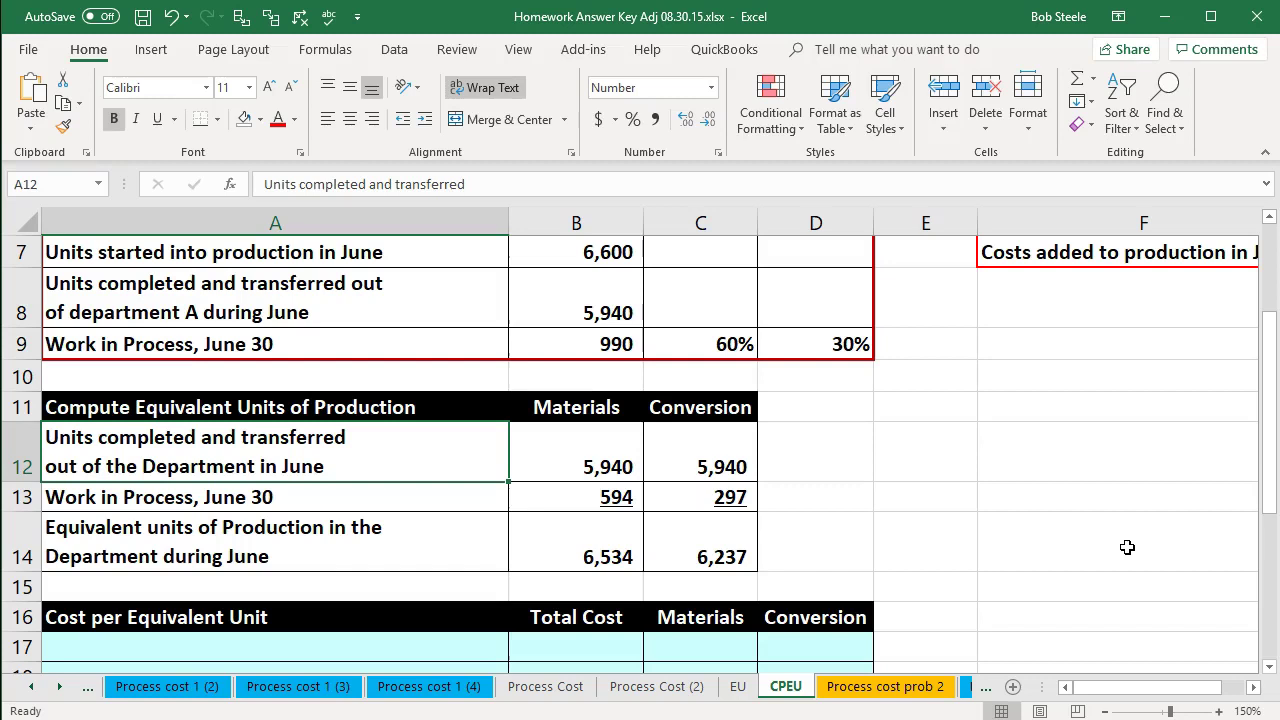
{"action": "key", "text": "Right"}
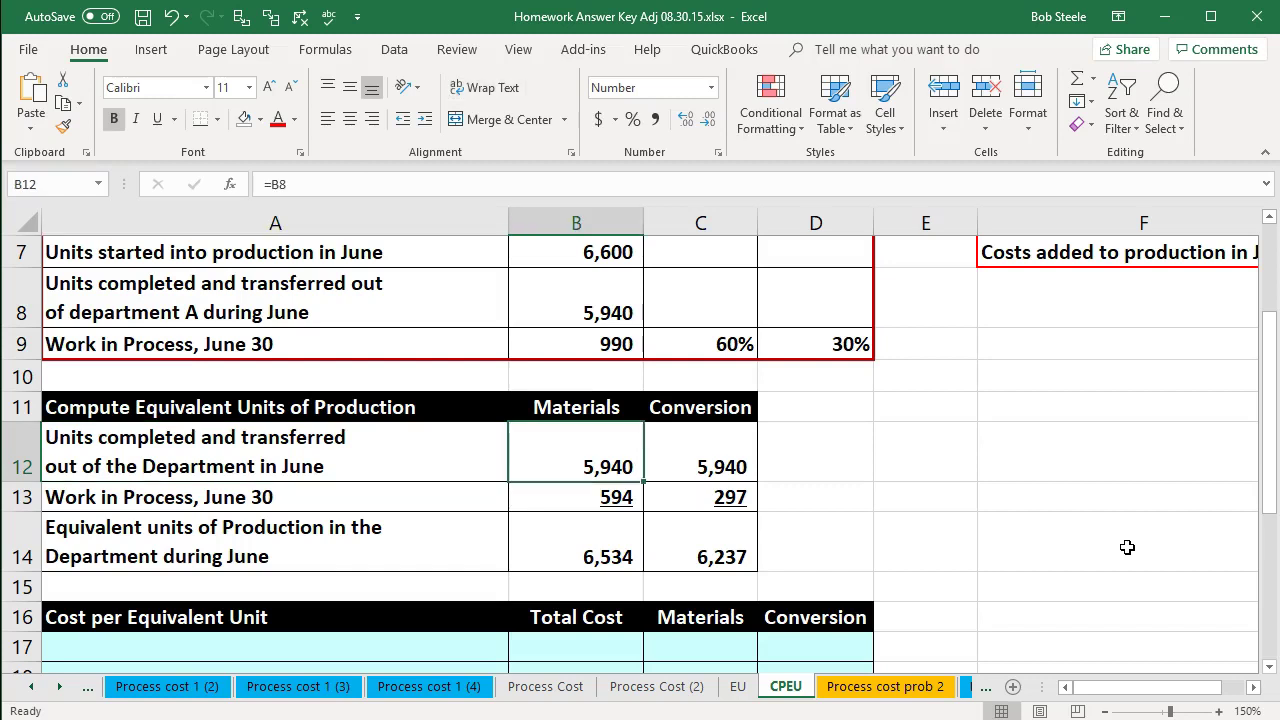
{"action": "key", "text": "Right"}
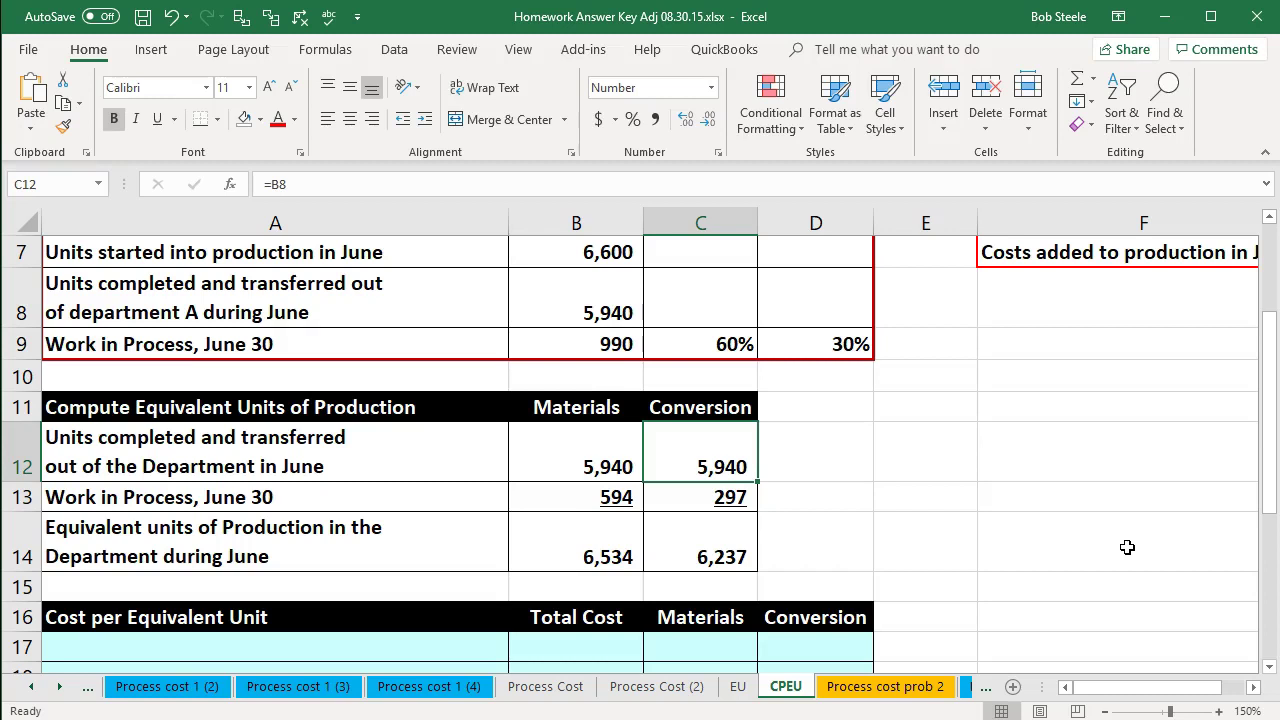
{"action": "left_click", "coordinate": [600, 418]}
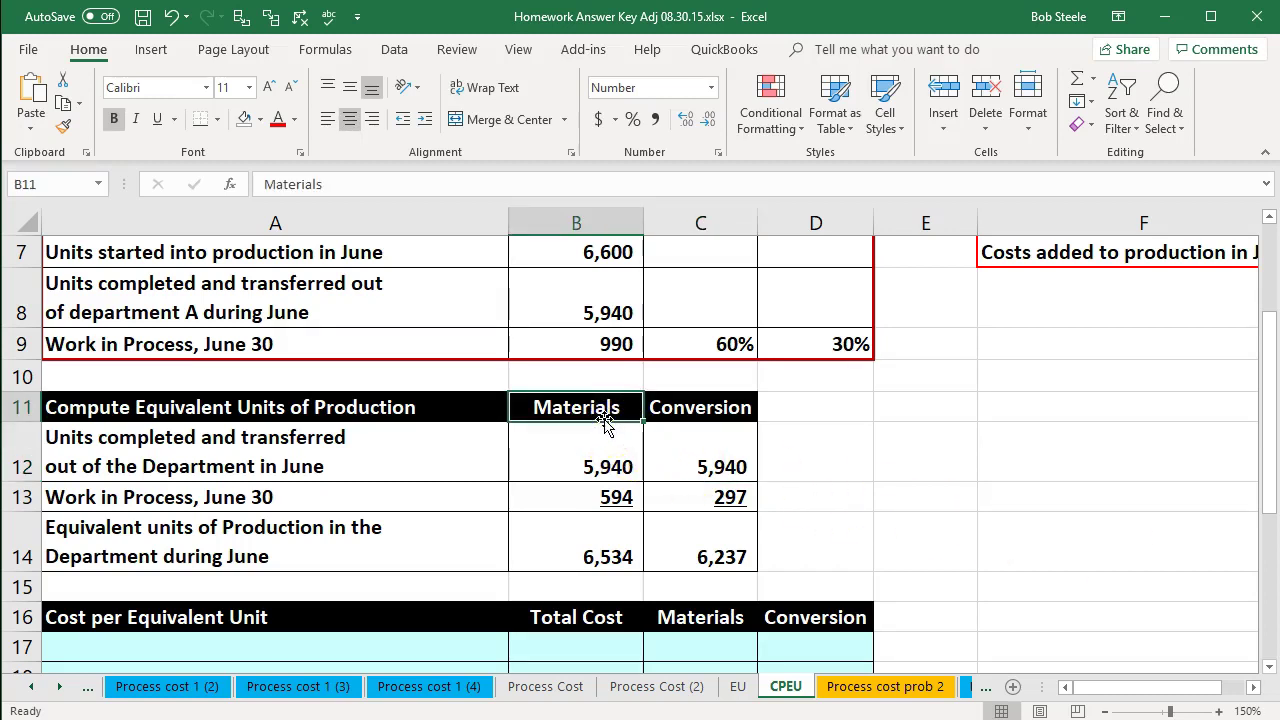
{"action": "key", "text": "Right"}
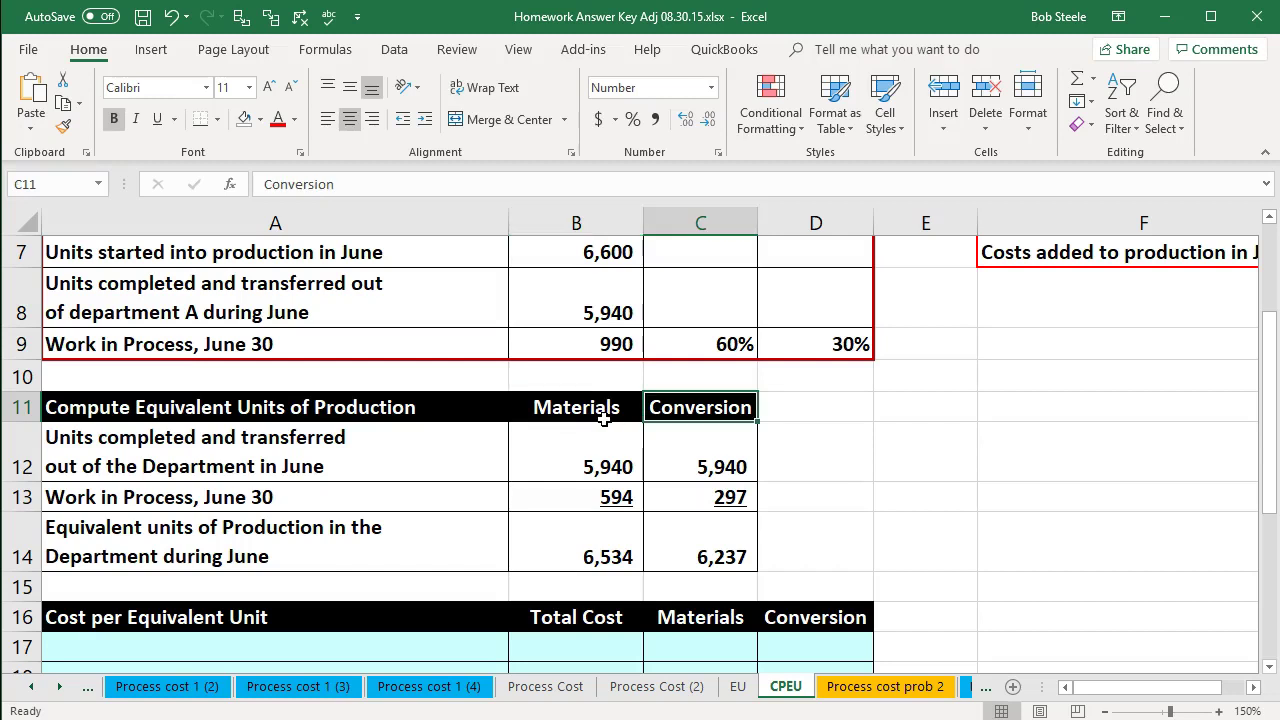
{"action": "left_click", "coordinate": [712, 565]}
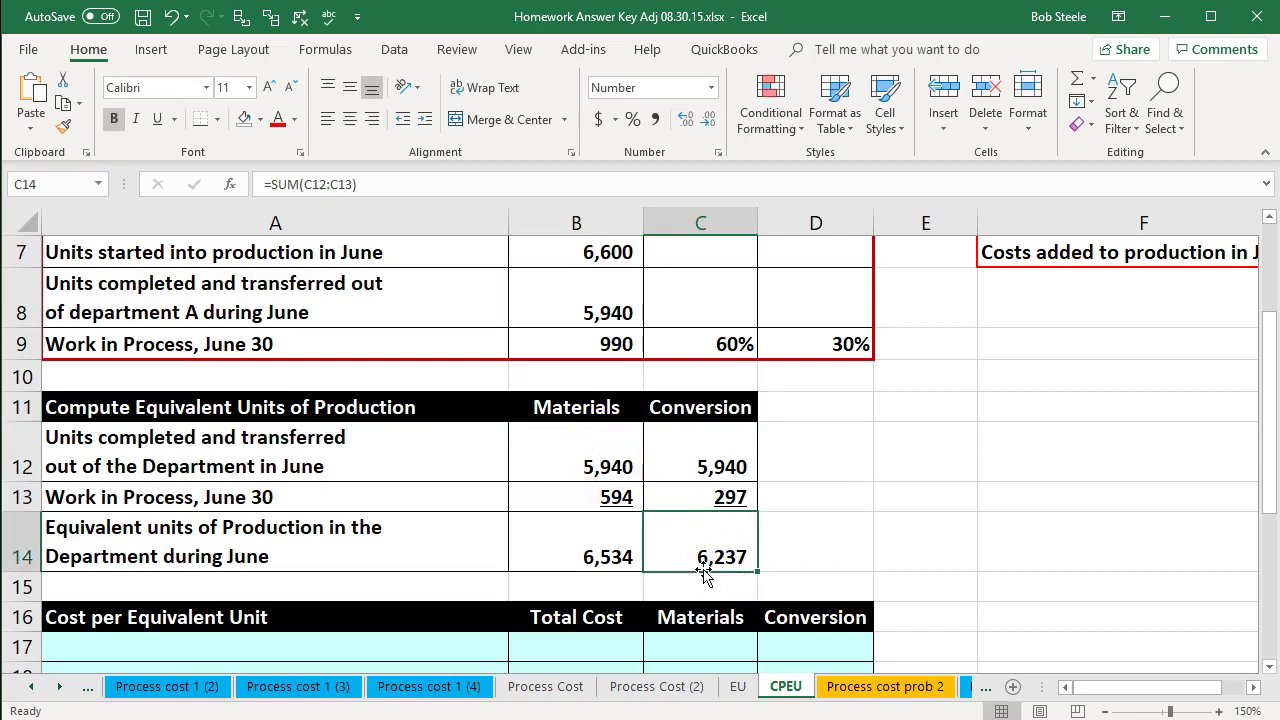
{"action": "key", "text": "Left"}
{"action": "key", "text": "Right"}
{"action": "key", "text": "Right"}
{"action": "key", "text": "Right"}
{"action": "key", "text": "Right"}
{"action": "key", "text": "Right"}
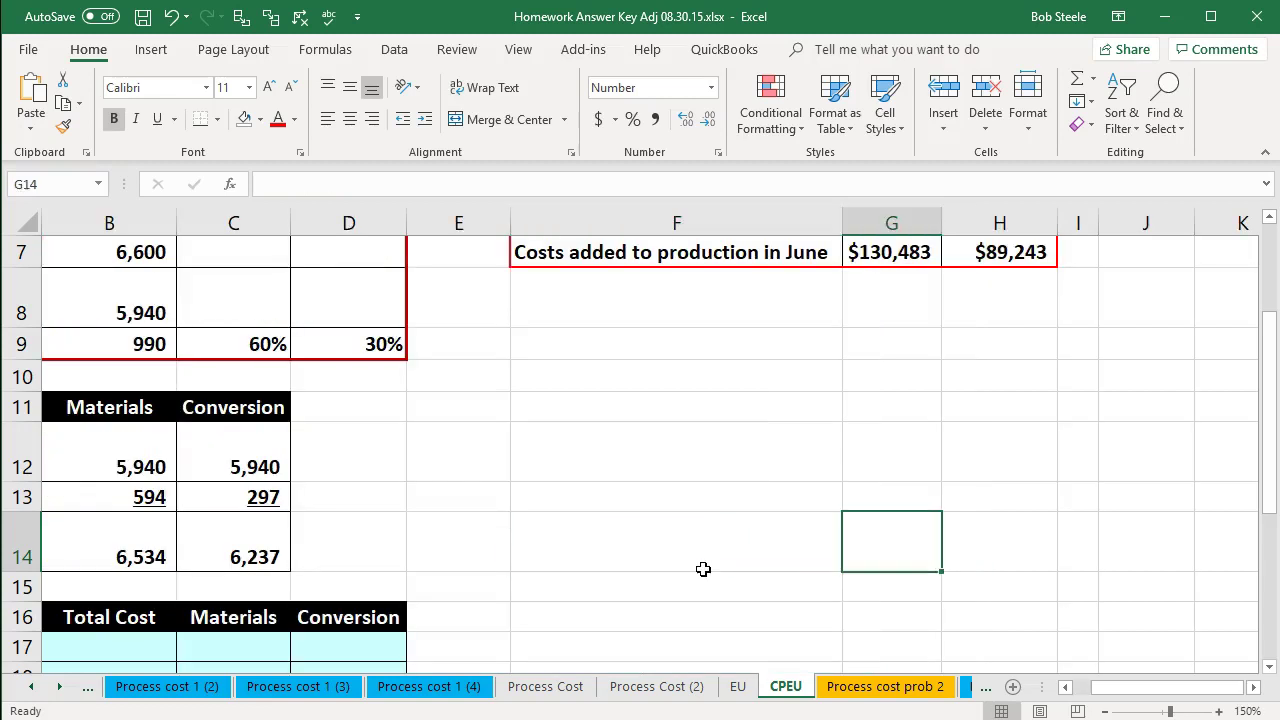
{"action": "scroll", "coordinate": [703, 569], "scroll_direction": "up", "scroll_amount": 2}
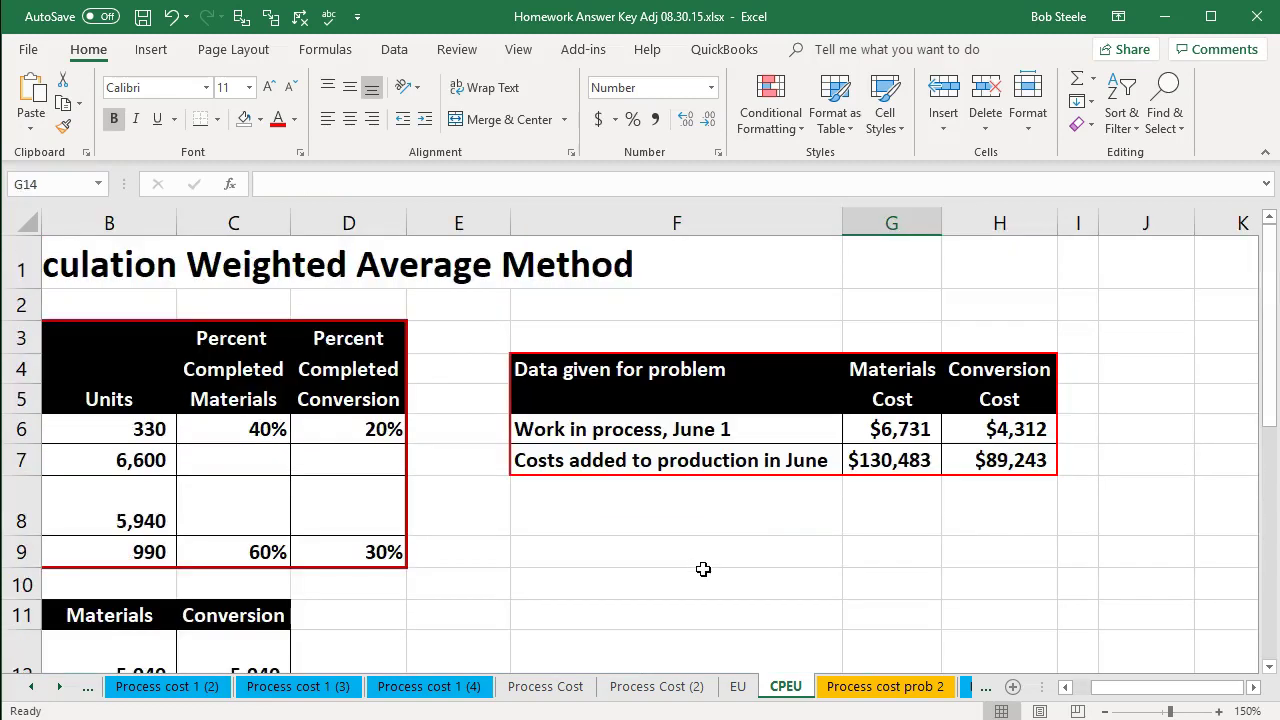
{"action": "left_click", "coordinate": [868, 432]}
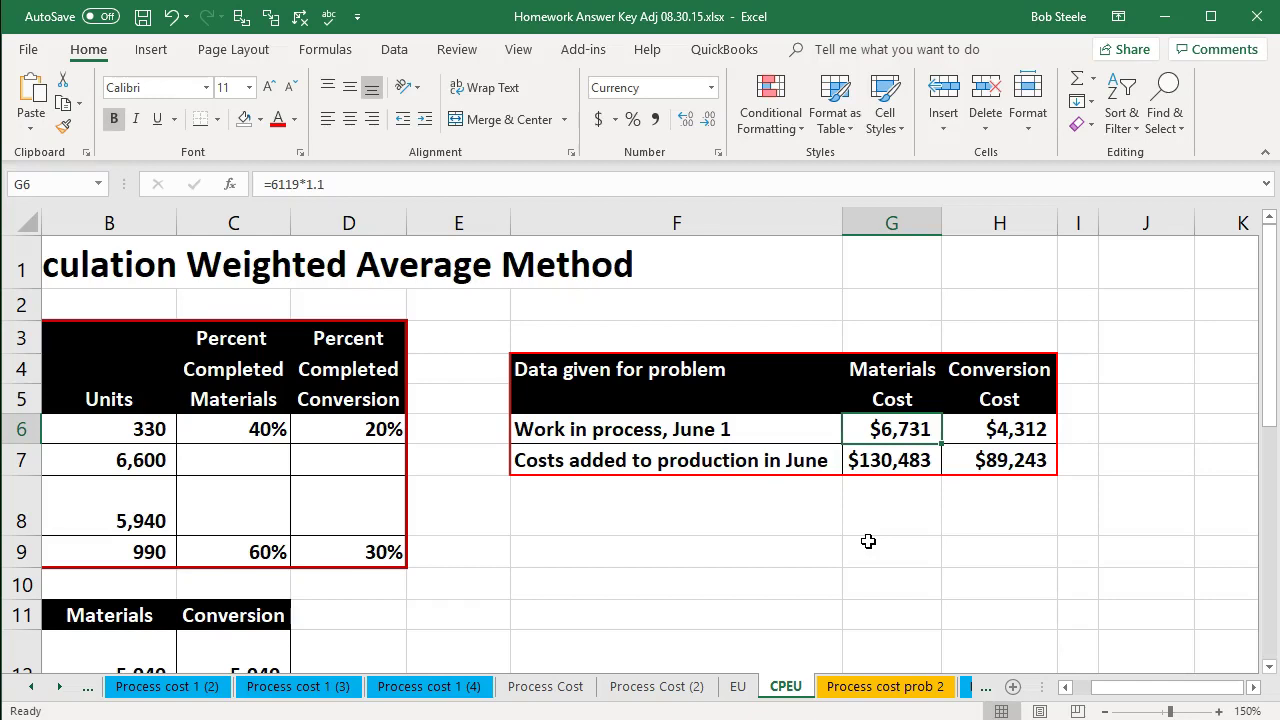
Recheck the units completed and equivalent units rows and June's $130,483 materials cost
{"action": "left_click_drag", "start_coordinate": [1128, 688], "coordinate": [1078, 687]}
{"action": "scroll", "coordinate": [700, 620], "scroll_direction": "down", "scroll_amount": 2}
{"action": "left_click", "coordinate": [580, 557]}
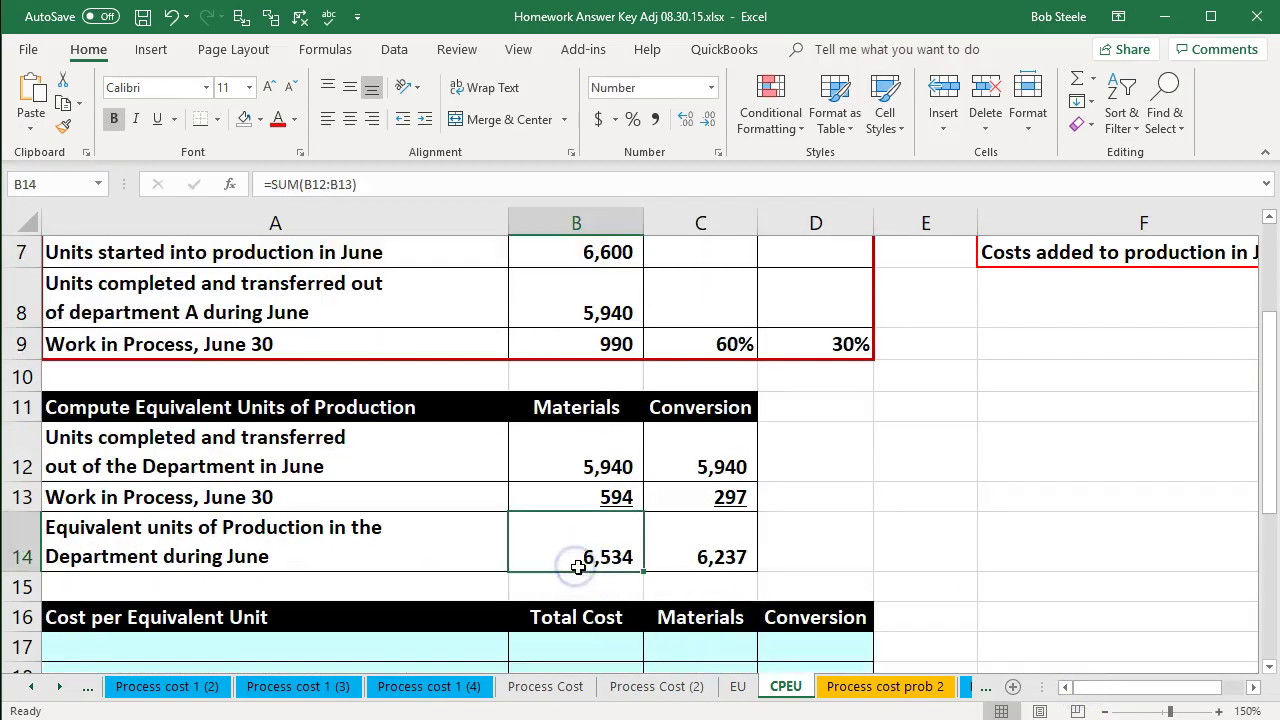
{"action": "left_click", "coordinate": [288, 436]}
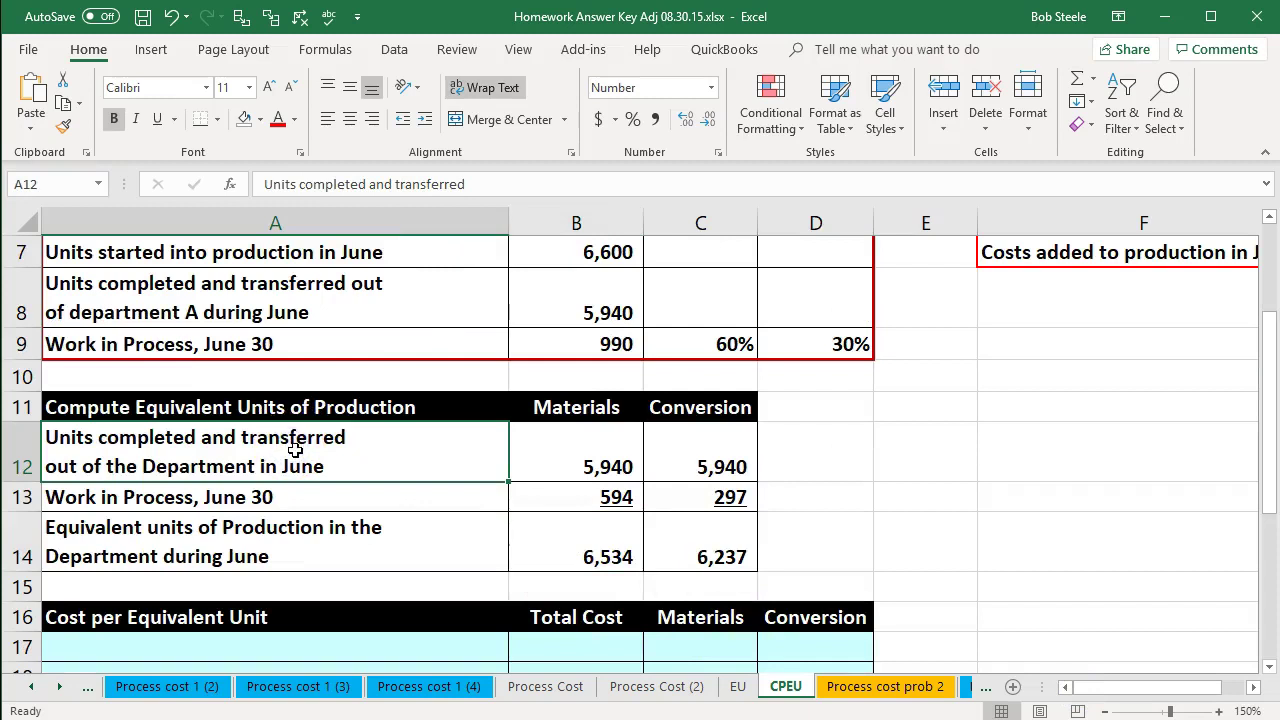
{"action": "left_click", "coordinate": [329, 515]}
{"action": "left_click", "coordinate": [331, 505]}
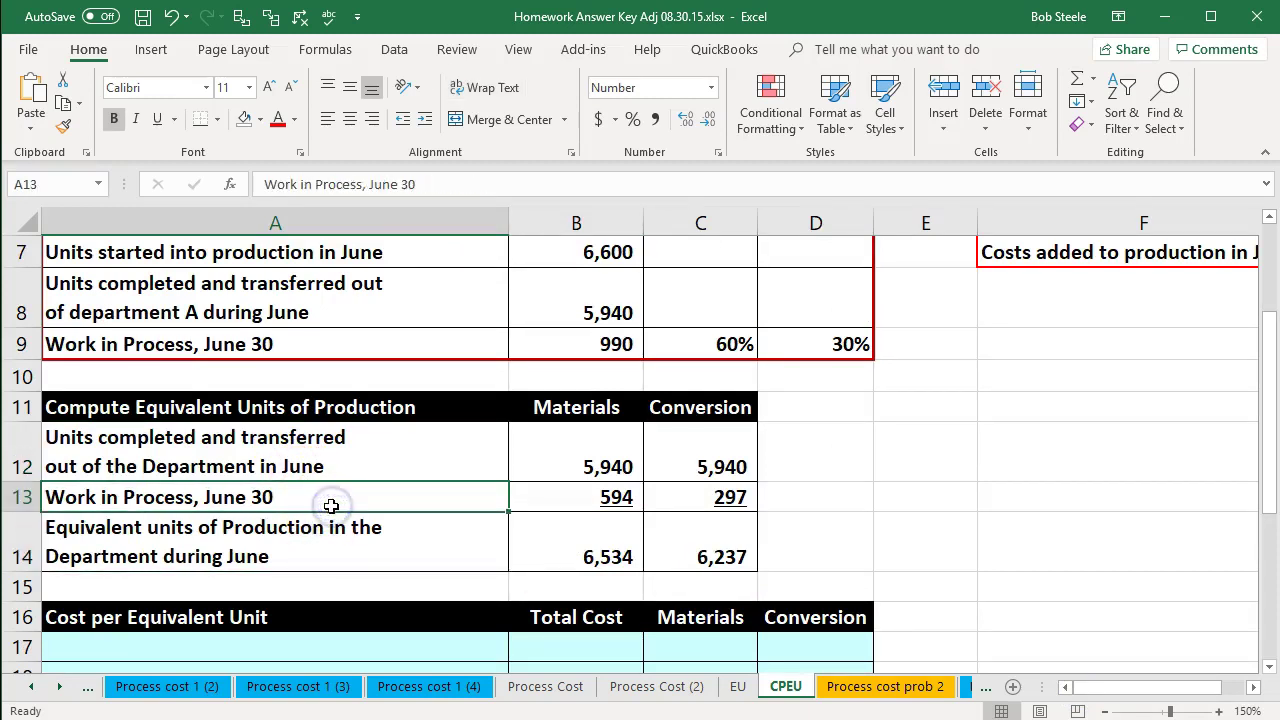
{"action": "key", "text": "Right"}
{"action": "key", "text": "Right"}
{"action": "key", "text": "Right"}
{"action": "key", "text": "Right"}
{"action": "key", "text": "Right"}
{"action": "key", "text": "Right"}
{"action": "key", "text": "Right"}
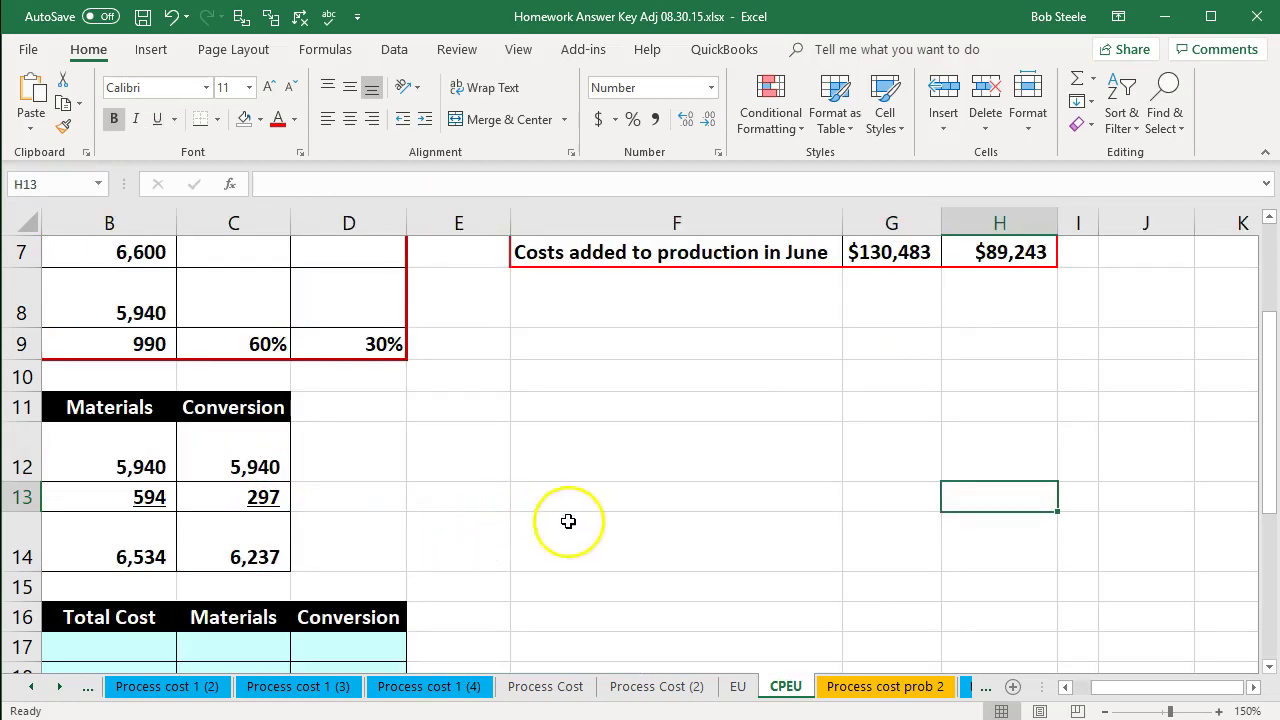
{"action": "scroll", "coordinate": [568, 521], "scroll_direction": "up", "scroll_amount": 2}
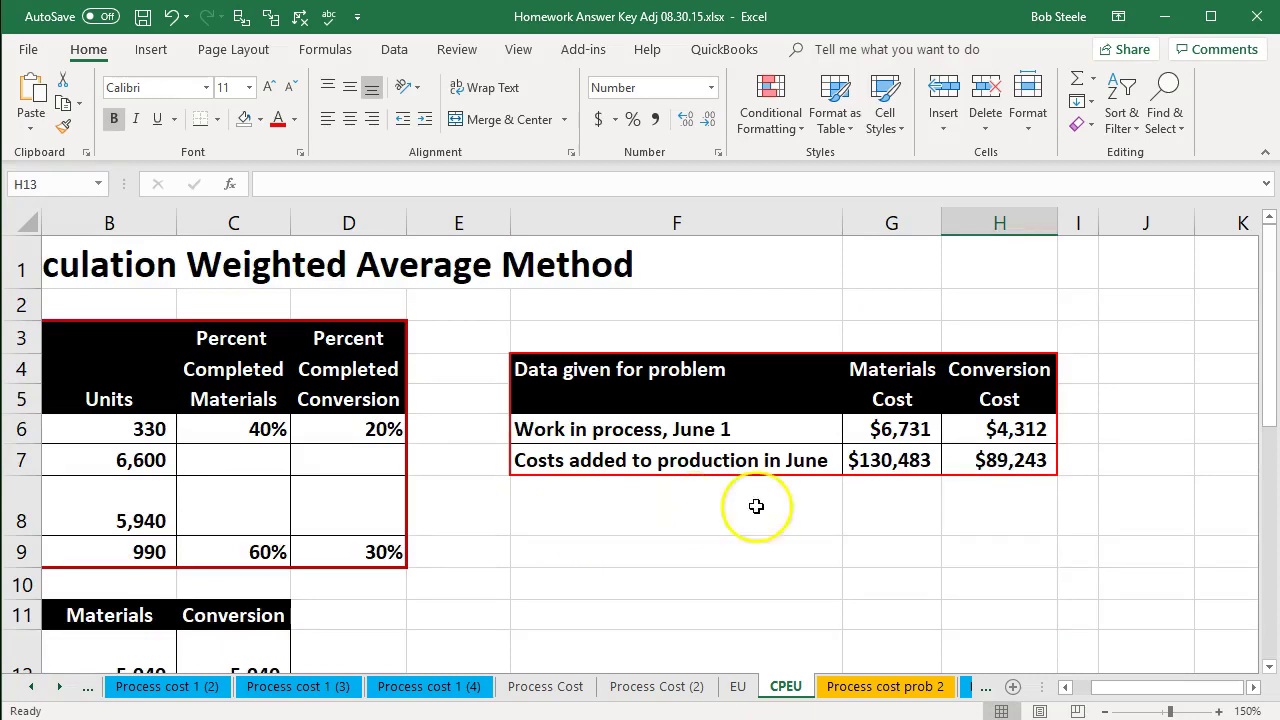
{"action": "left_click", "coordinate": [860, 462]}
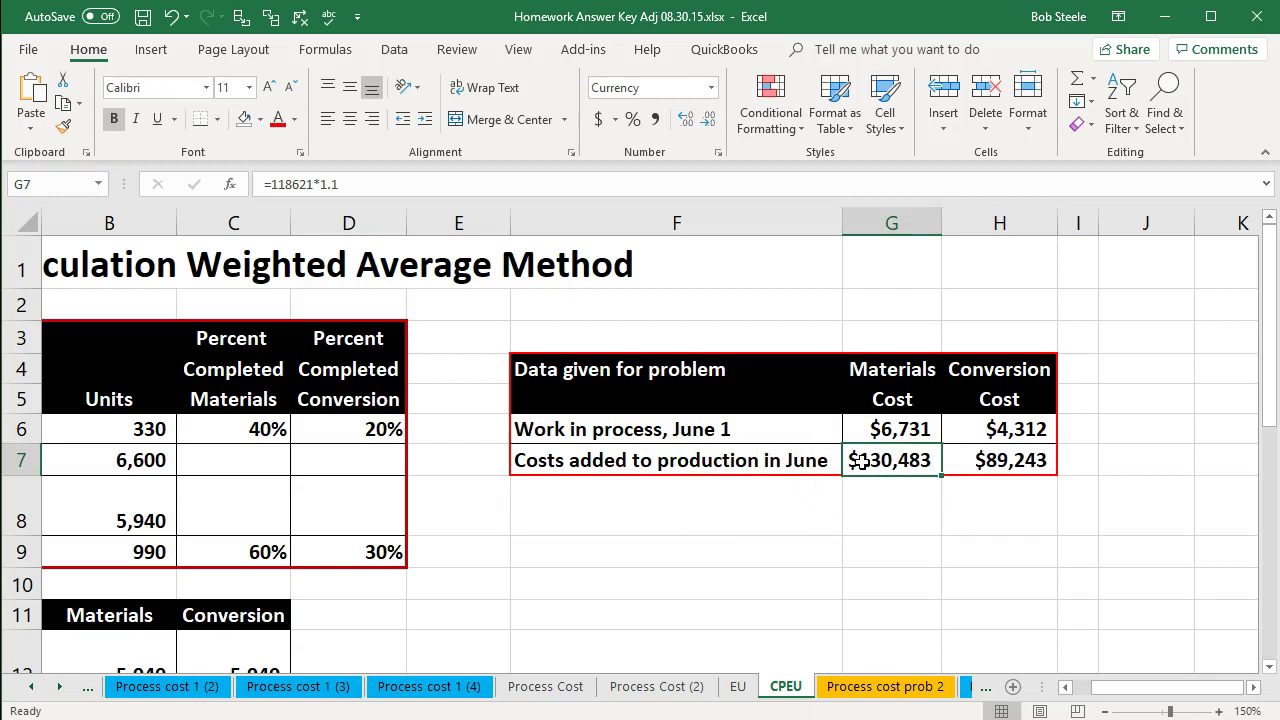
{"action": "key", "text": "Down"}
{"action": "key", "text": "Down"}
{"action": "key", "text": "Down"}
{"action": "key", "text": "Down"}
{"action": "key", "text": "Down"}
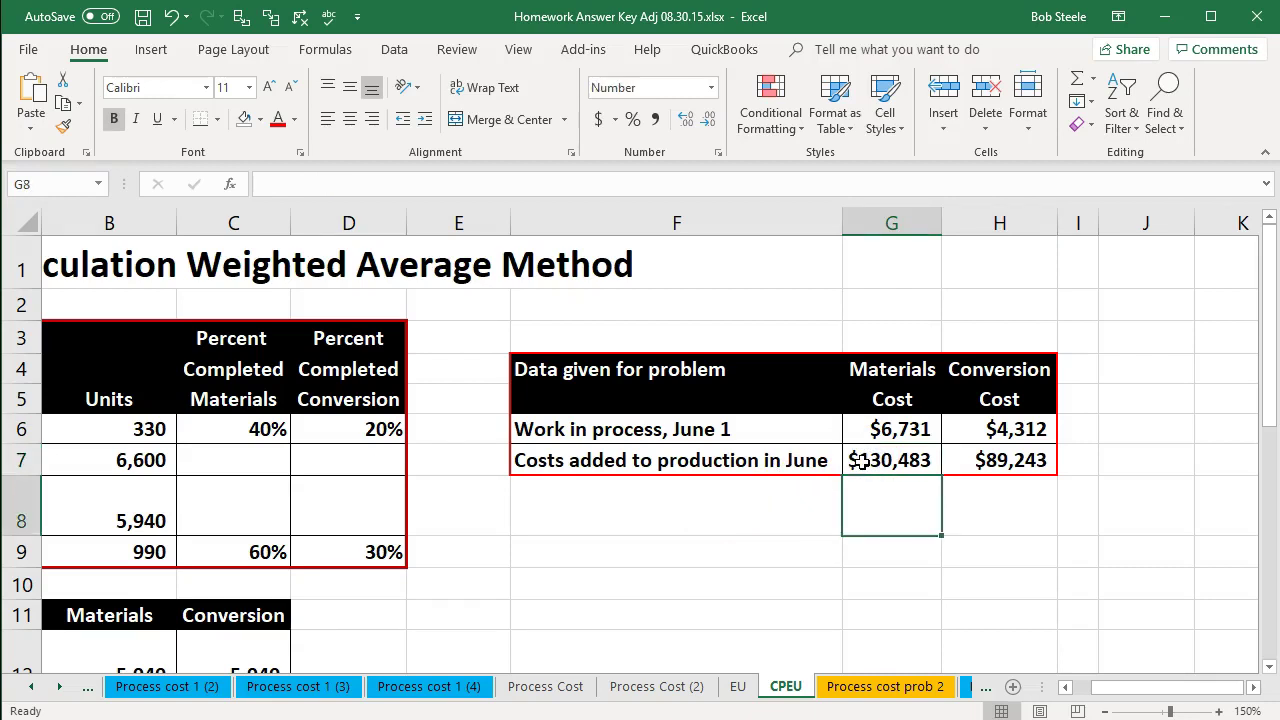
{"action": "key", "text": "Left"}
{"action": "key", "text": "Left"}
{"action": "key", "text": "Left"}
{"action": "key", "text": "Left"}
{"action": "key", "text": "Left"}
{"action": "key", "text": "Left"}
{"action": "key", "text": "Down"}
{"action": "key", "text": "Down"}
{"action": "key", "text": "Down"}
{"action": "key", "text": "Down"}
{"action": "key", "text": "Down"}
{"action": "key", "text": "Down"}
{"action": "key", "text": "Down"}
{"action": "key", "text": "Down"}
{"action": "key", "text": "Down"}
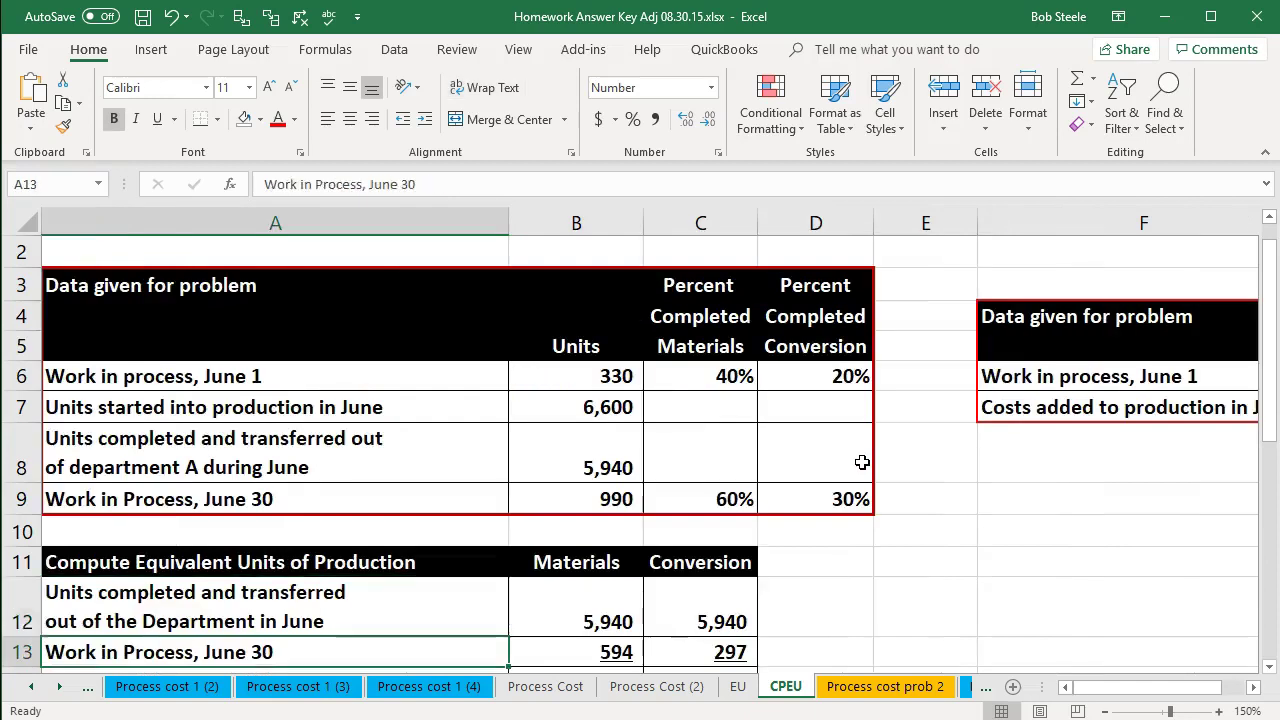
{"action": "key", "text": "Down"}
{"action": "key", "text": "Down"}
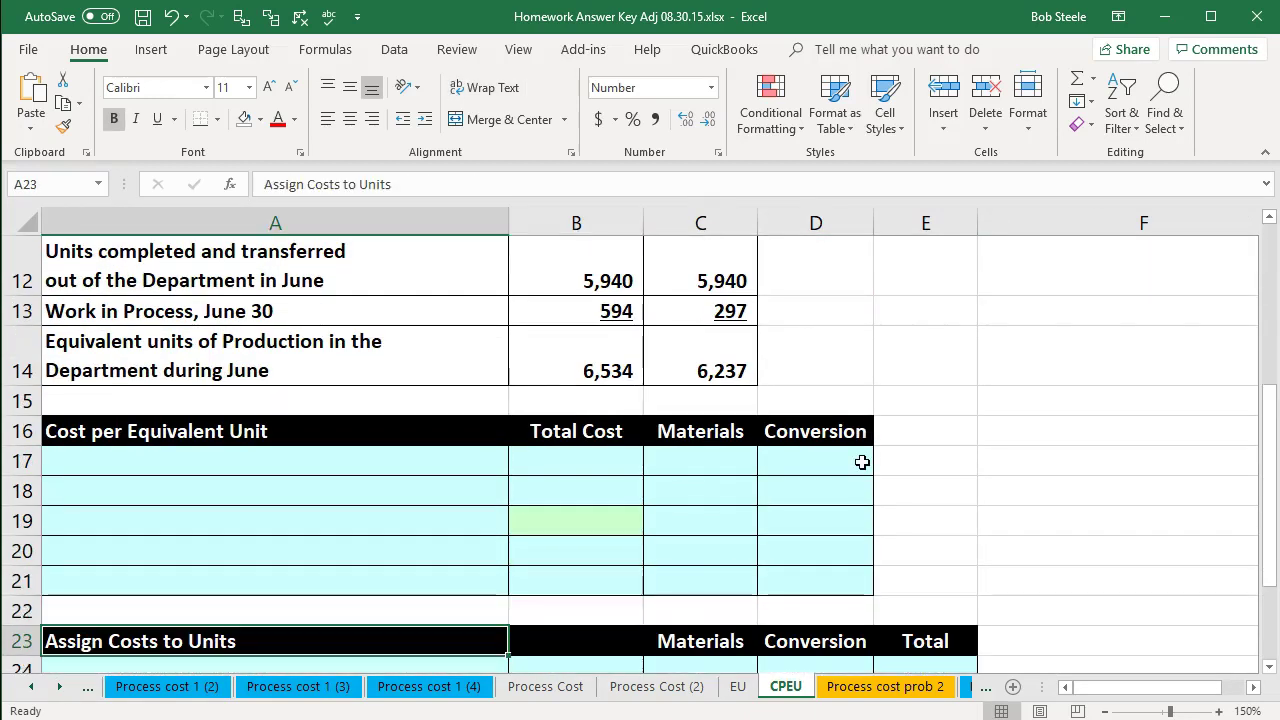
Link the June 1 materials cell to the $6,731 work-in-process materials cost
{"action": "left_click", "coordinate": [374, 464]}
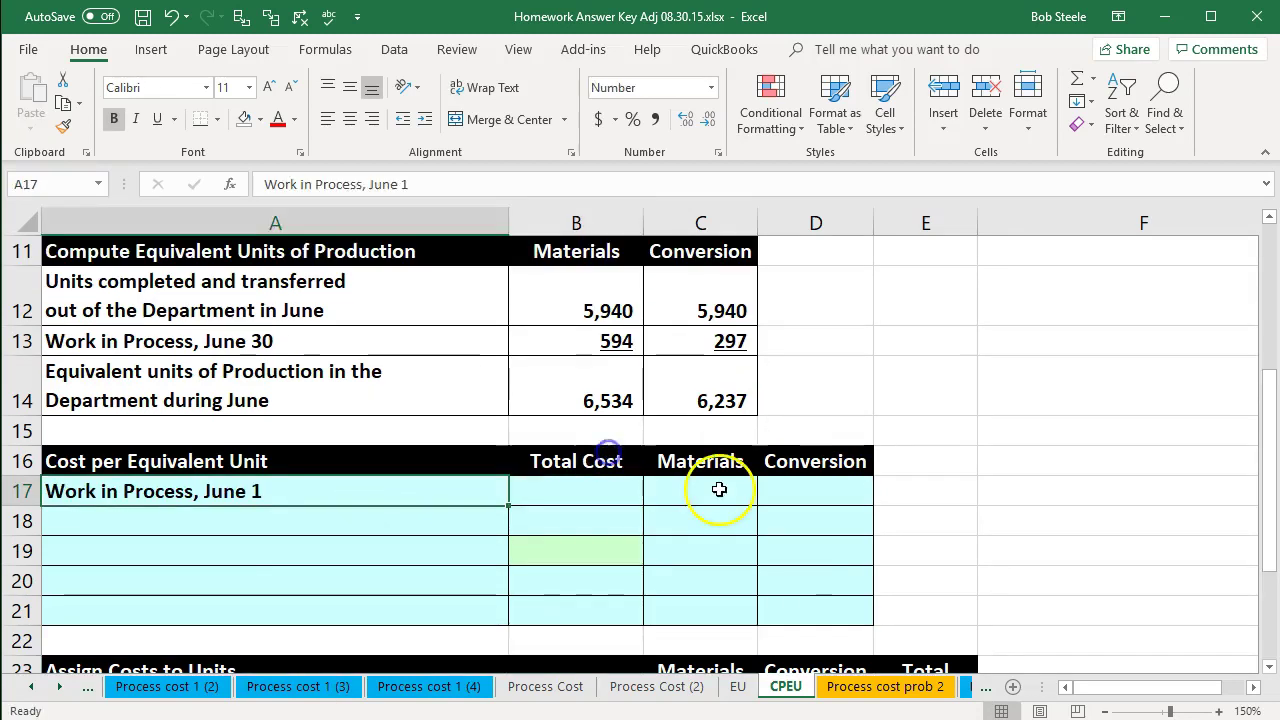
{"action": "left_click", "coordinate": [724, 492]}
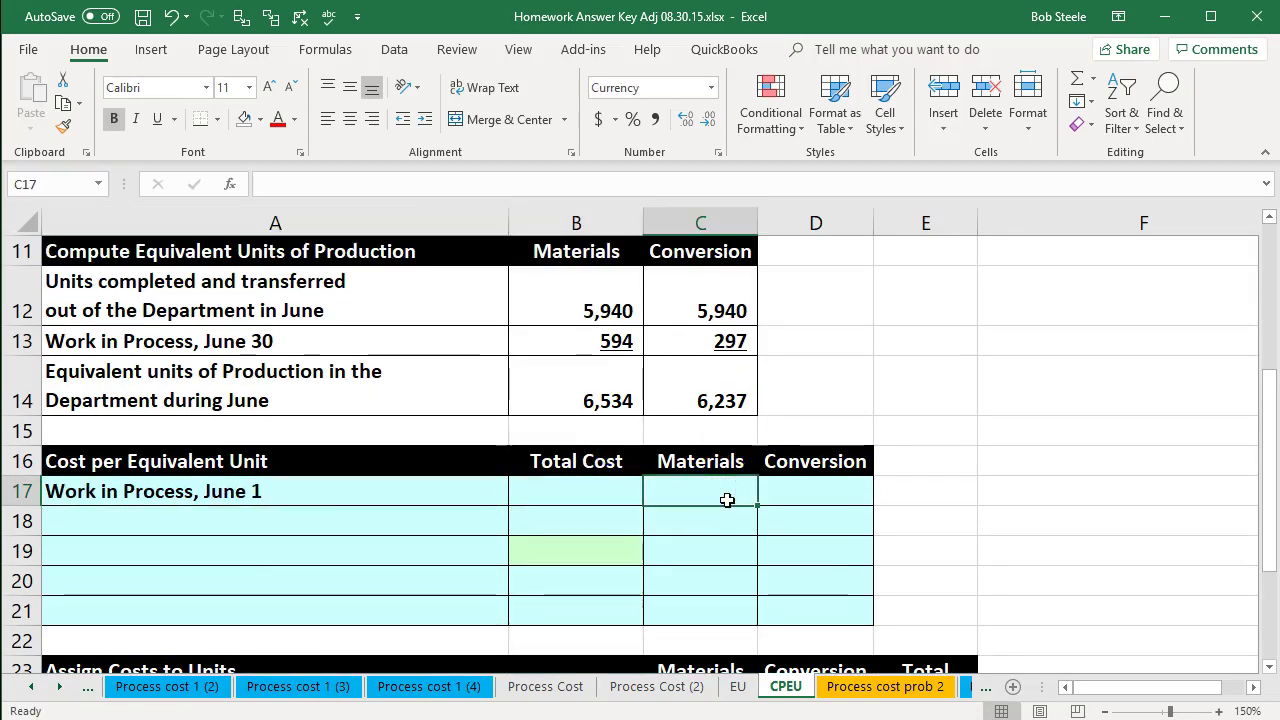
{"action": "type", "text": "="}
{"action": "key", "text": "Right"}
{"action": "key", "text": "Right"}
{"action": "key", "text": "Right"}
{"action": "key", "text": "Right"}
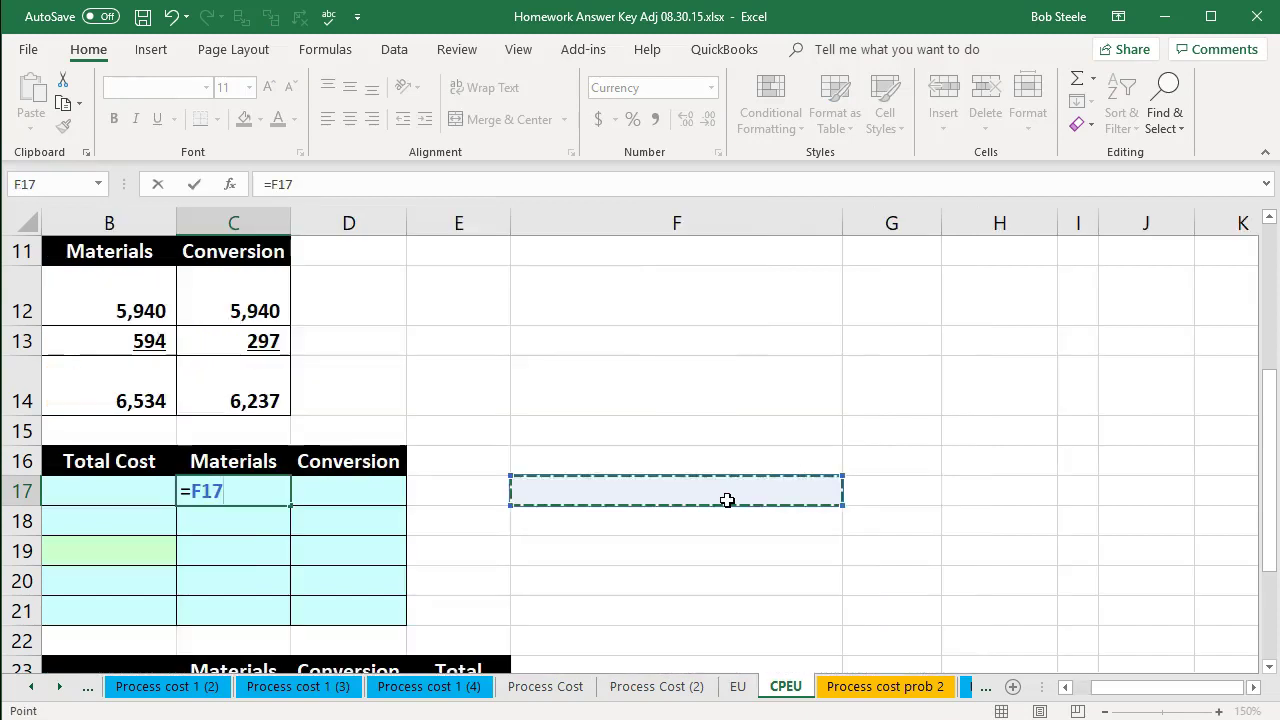
{"action": "key", "text": "Up"}
{"action": "key", "text": "Up"}
{"action": "key", "text": "Up"}
{"action": "key", "text": "Up"}
{"action": "key", "text": "Up"}
{"action": "key", "text": "Up"}
{"action": "key", "text": "Up"}
{"action": "key", "text": "Up"}
{"action": "key", "text": "Up"}
{"action": "key", "text": "Up"}
{"action": "key", "text": "Right"}
{"action": "key", "text": "Right"}
{"action": "key", "text": "Up"}
{"action": "key", "text": "Up"}
{"action": "key", "text": "Up"}
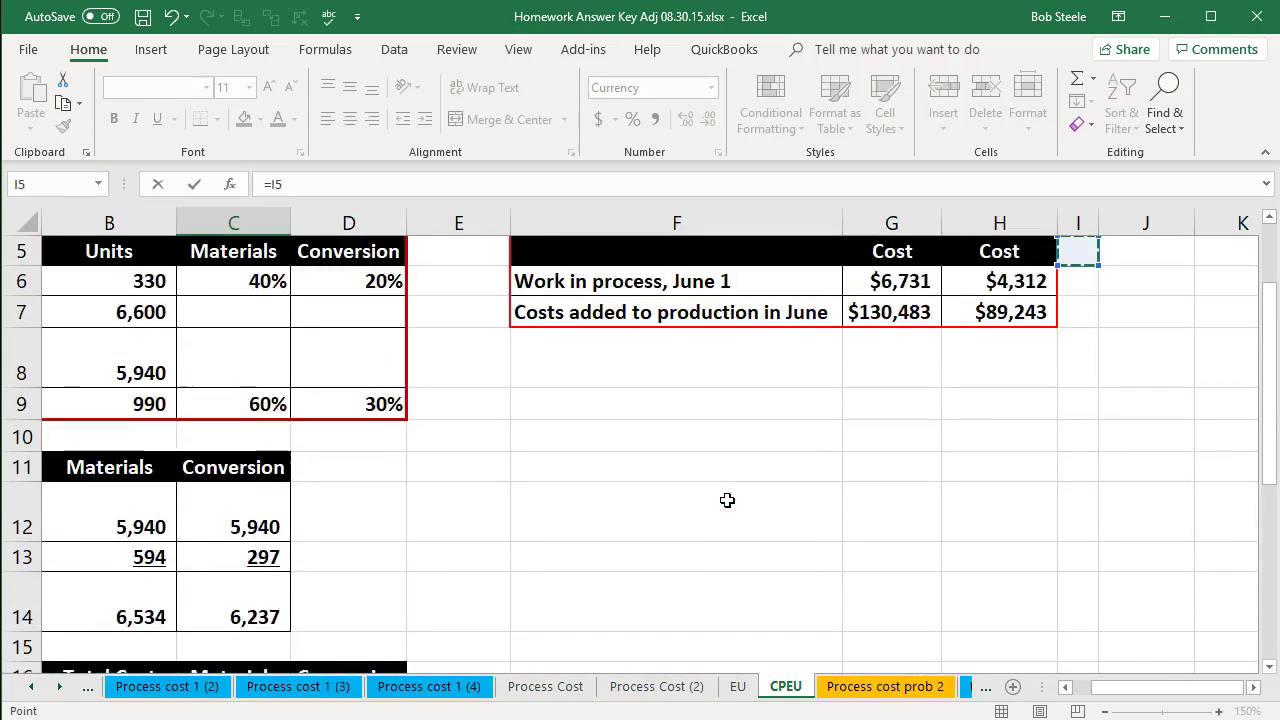
{"action": "key", "text": "Down"}
{"action": "key", "text": "Left"}
{"action": "key", "text": "Left"}
{"action": "key", "text": "Down"}
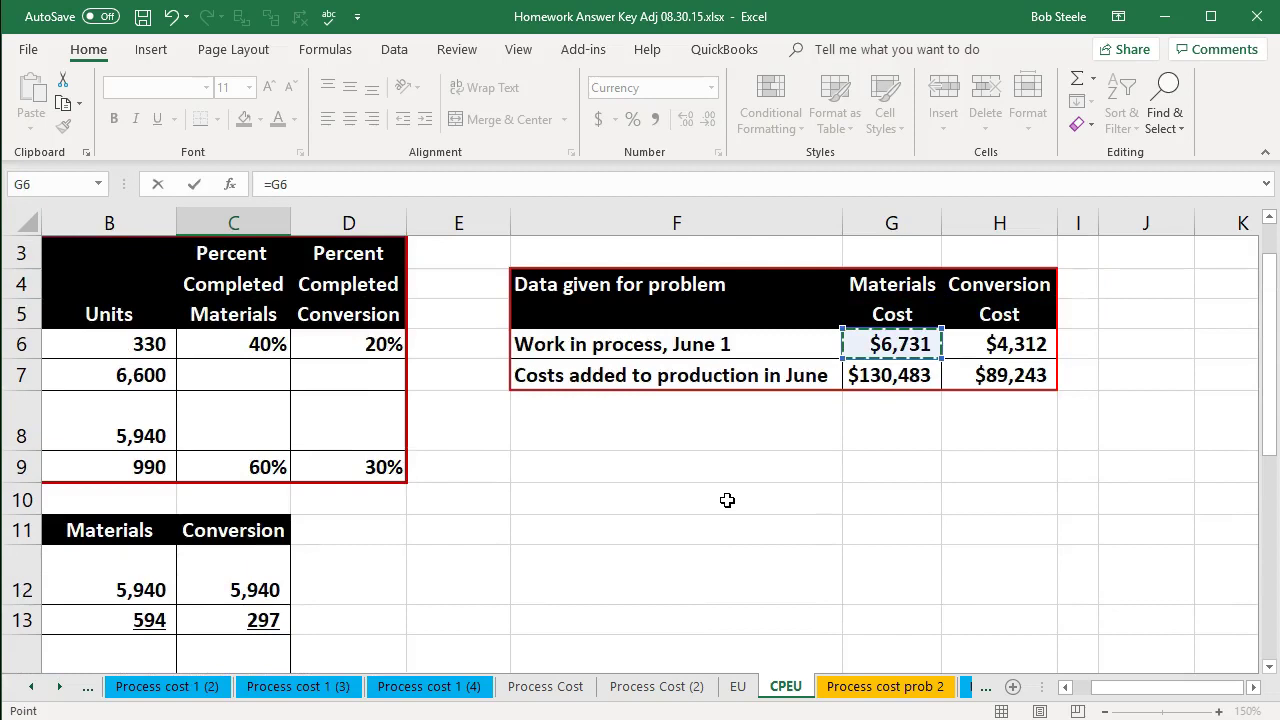
{"action": "key", "text": "Return"}
Link D17 to the $4,312 June 1 conversion cost in H6
{"action": "key", "text": "Down"}
{"action": "key", "text": "Down"}
{"action": "key", "text": "Left"}
{"action": "key", "text": "Left"}
{"action": "key", "text": "Up"}
{"action": "key", "text": "Up"}
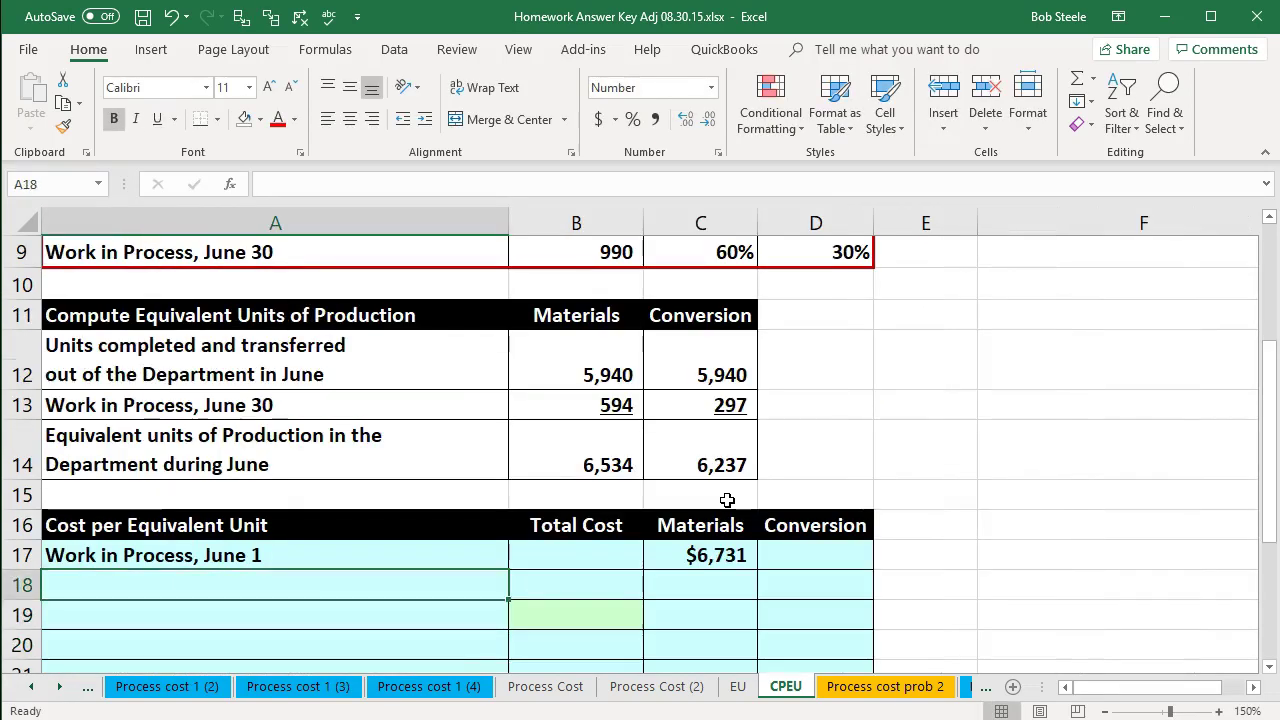
{"action": "key", "text": "Up"}
{"action": "key", "text": "Right"}
{"action": "key", "text": "Right"}
{"action": "key", "text": "Right"}
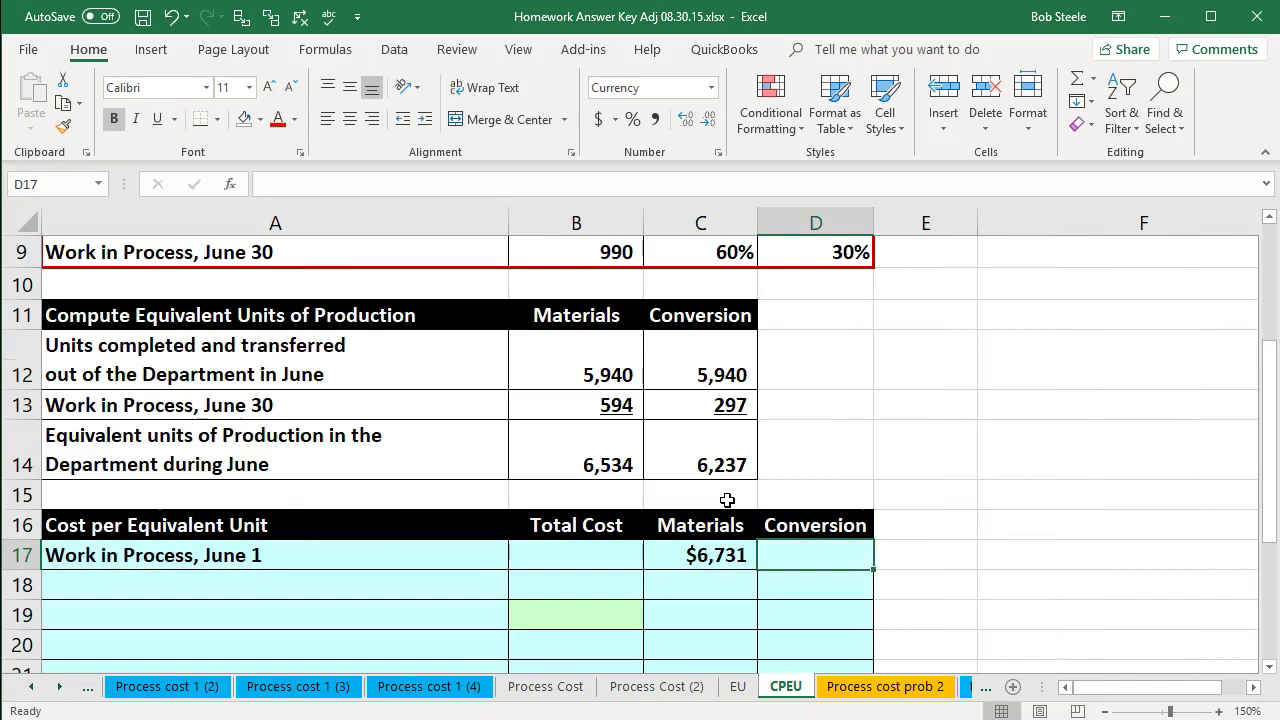
{"action": "type", "text": "="}
{"action": "key", "text": "Right"}
{"action": "key", "text": "Right"}
{"action": "key", "text": "Right"}
{"action": "key", "text": "Up"}
{"action": "key", "text": "Up"}
{"action": "key", "text": "Up"}
{"action": "key", "text": "Up"}
{"action": "key", "text": "Up"}
{"action": "key", "text": "Up"}
{"action": "key", "text": "Up"}
{"action": "key", "text": "Up"}
{"action": "key", "text": "Up"}
{"action": "key", "text": "Up"}
{"action": "key", "text": "Up"}
{"action": "key", "text": "Up"}
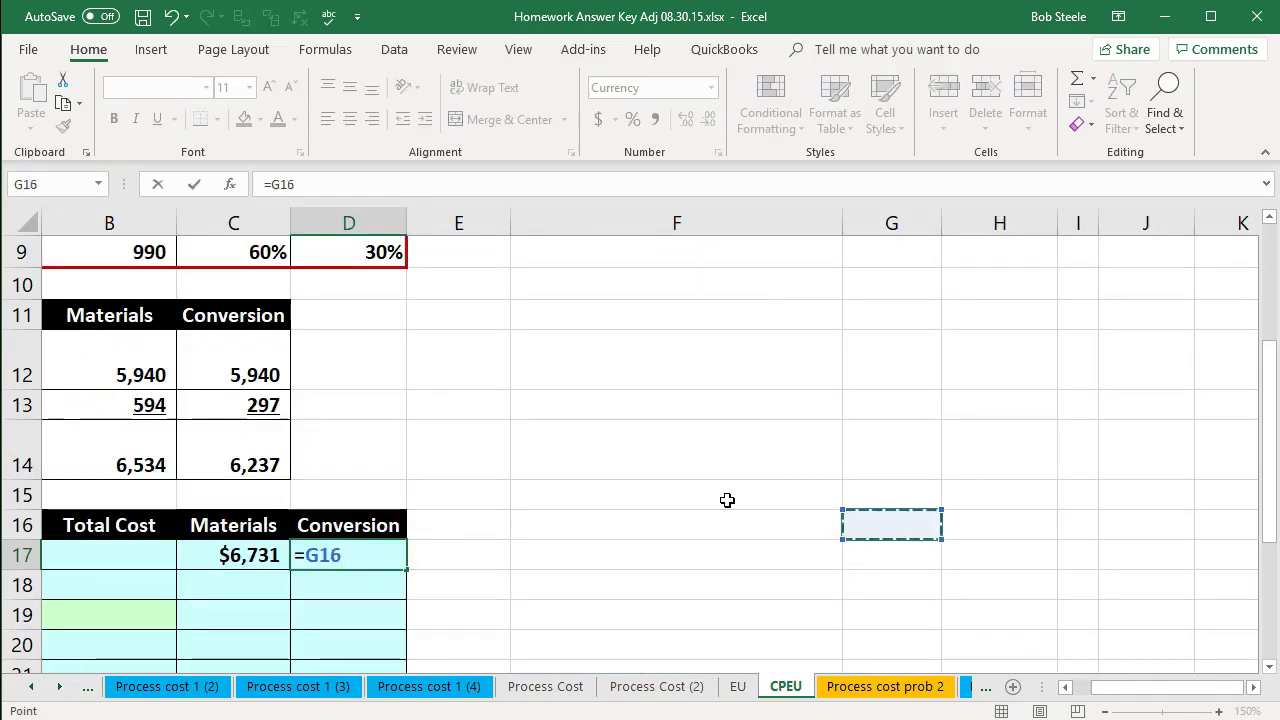
{"action": "key", "text": "Right"}
{"action": "key", "text": "Down"}
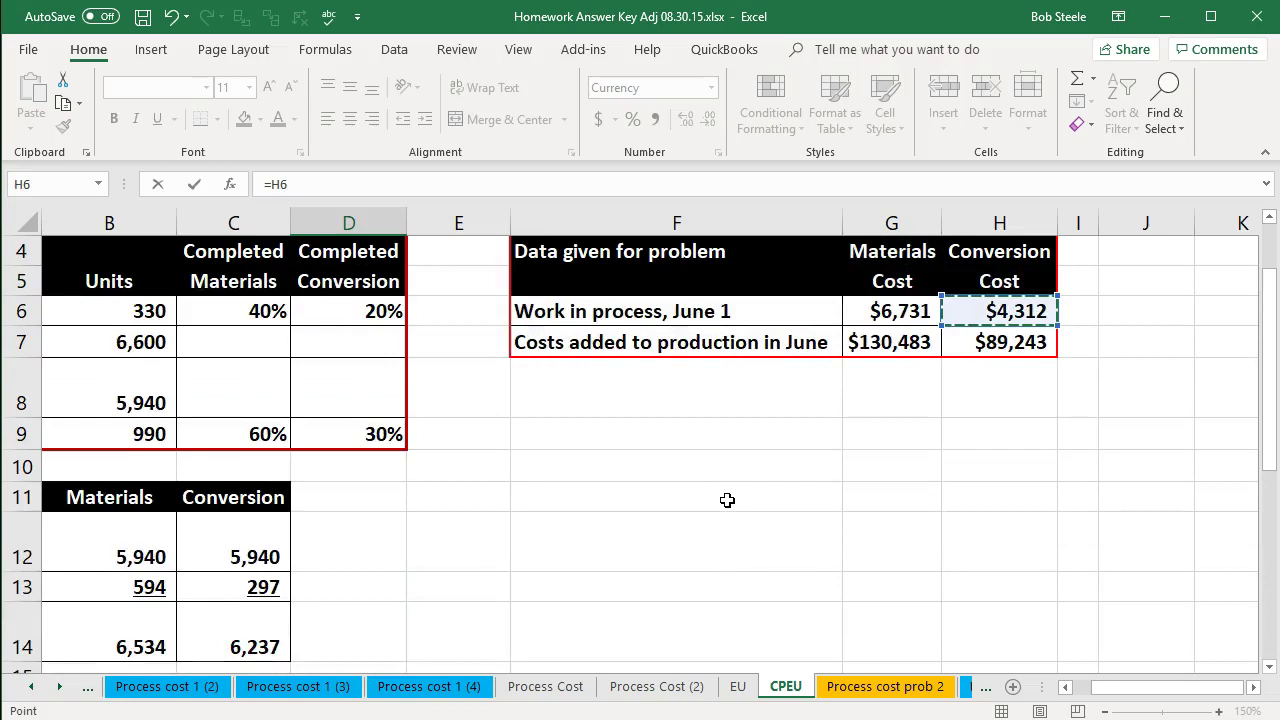
{"action": "key", "text": "Return"}
Select C17:D17 to check the June 1 costs' sum in the status bar
{"action": "key", "text": "Down"}
{"action": "key", "text": "Left"}
{"action": "key", "text": "Left"}
{"action": "key", "text": "Left"}
{"action": "key", "text": "Right"}
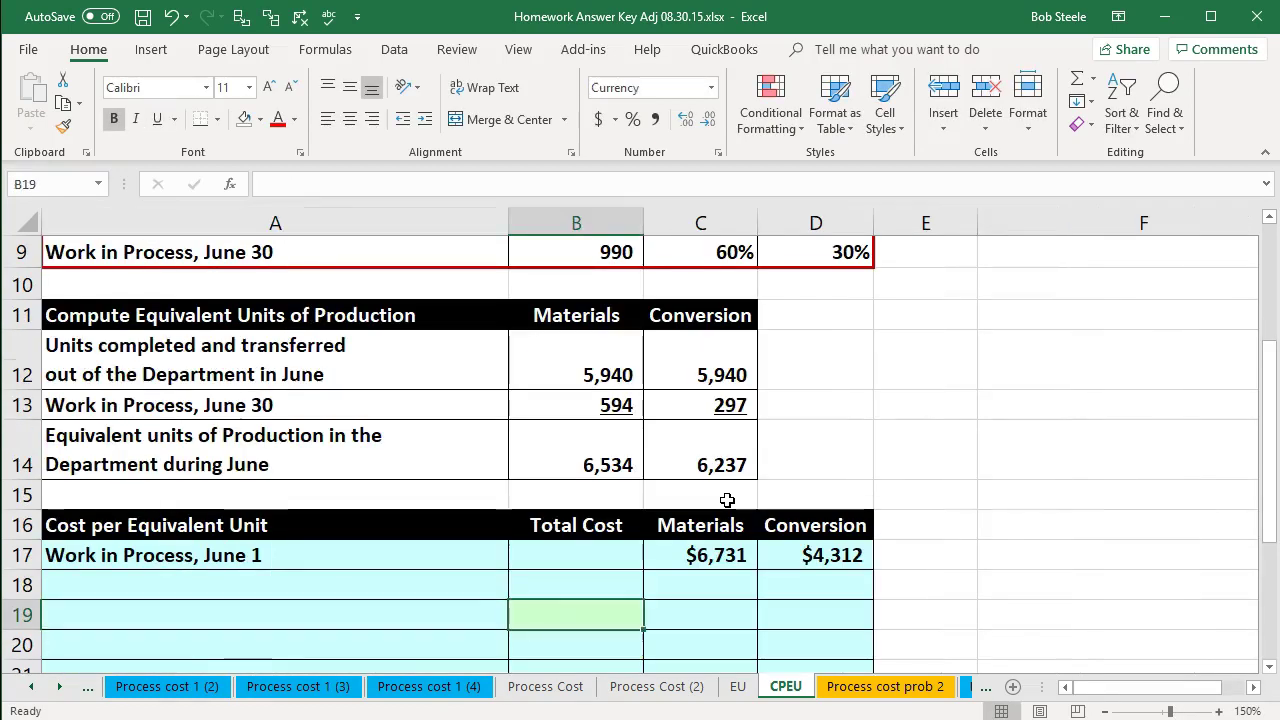
{"action": "key", "text": "Right"}
{"action": "key", "text": "Up"}
{"action": "key", "text": "Up"}
{"action": "key", "text": "Left"}
{"action": "left_click_drag", "start_coordinate": [715, 553], "coordinate": [766, 560]}
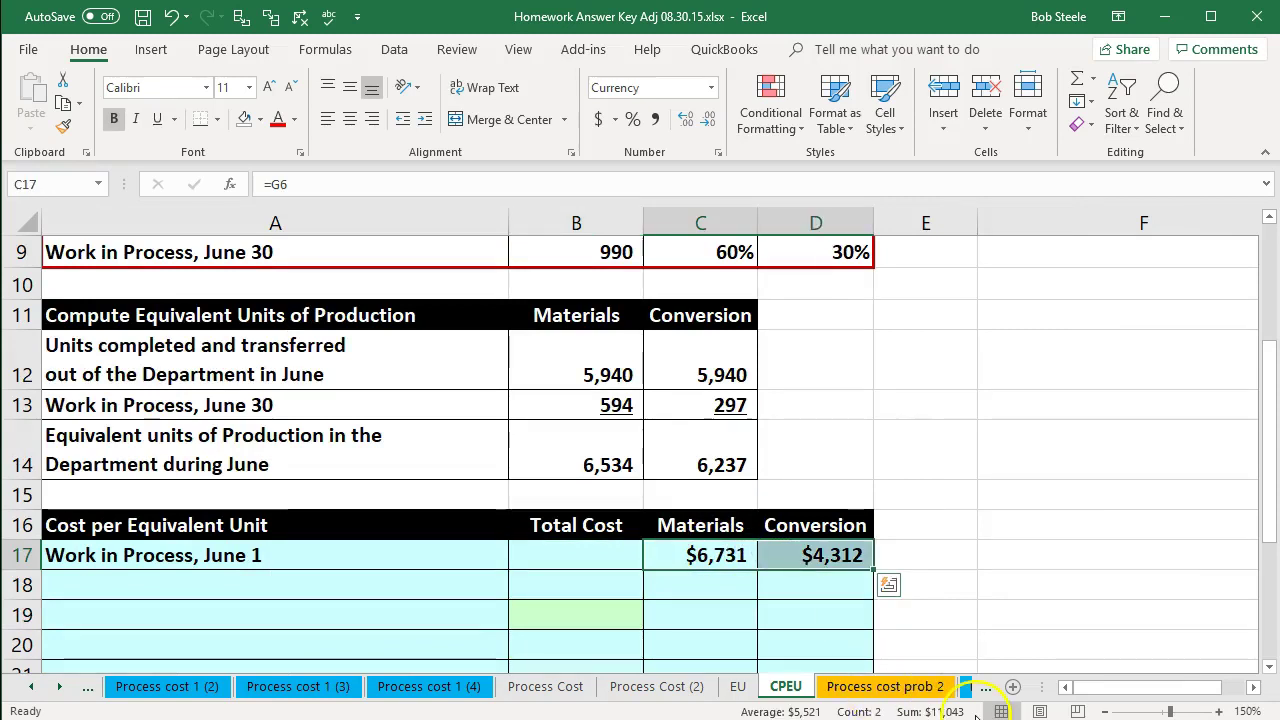
Enter =SUM(C17:D17) in B17 for a June 1 total cost of $11,043
{"action": "left_click", "coordinate": [590, 556]}
{"action": "type", "text": "="}
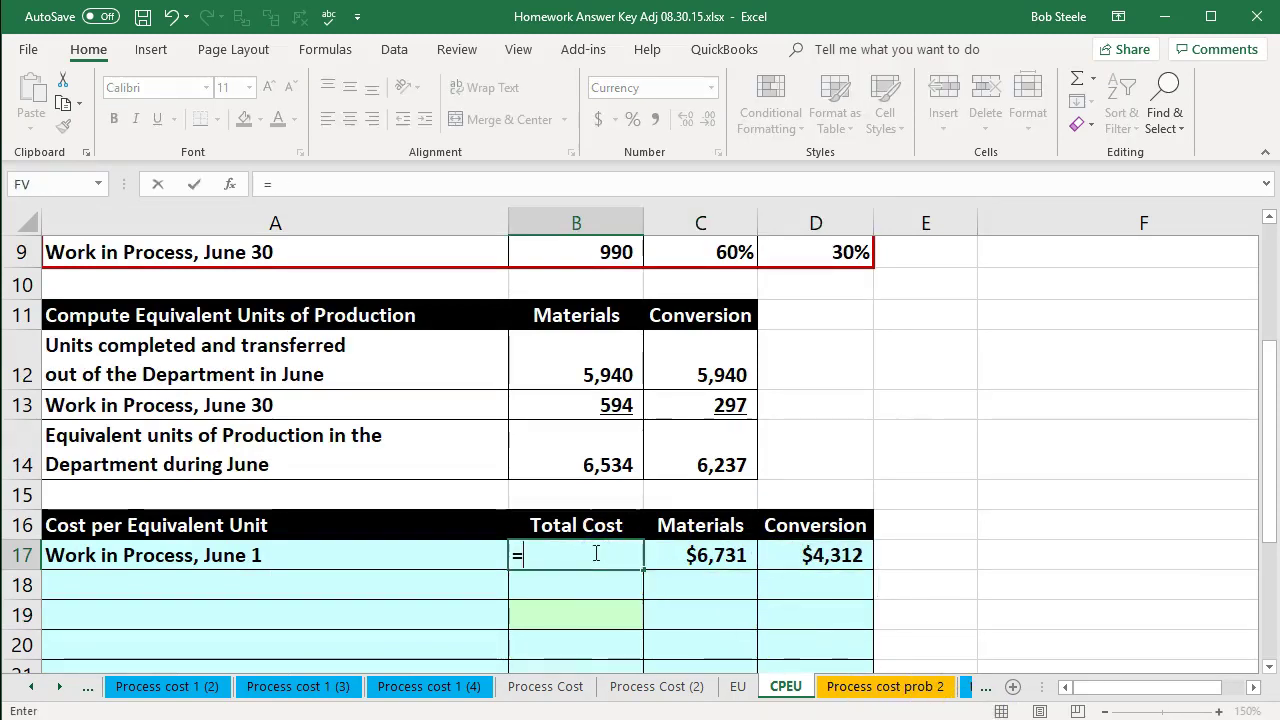
{"action": "type", "text": "sum("}
{"action": "key", "text": "Right"}
{"action": "key", "text": "shift+Right"}
{"action": "key", "text": "Return"}
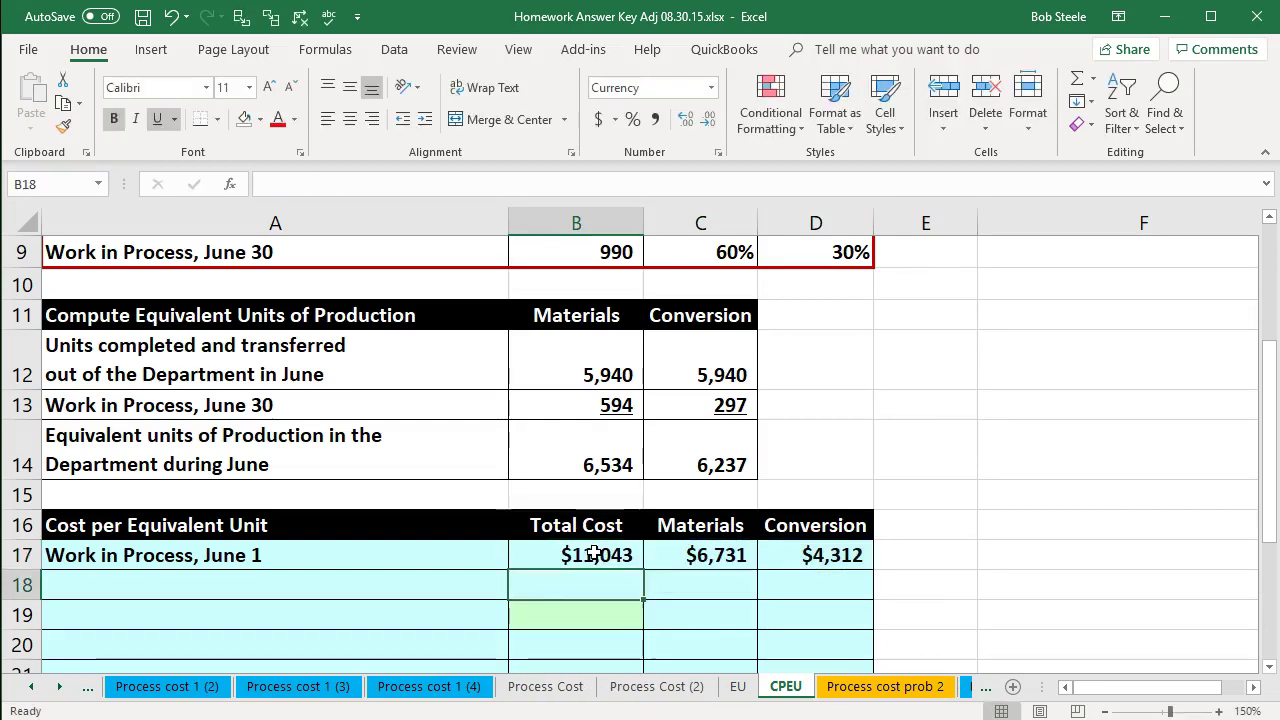
Verify the June 1 total formula and label row 18 'Cost added'
{"action": "scroll", "coordinate": [443, 550], "scroll_direction": "down", "scroll_amount": 1}
{"action": "left_click", "coordinate": [531, 470]}
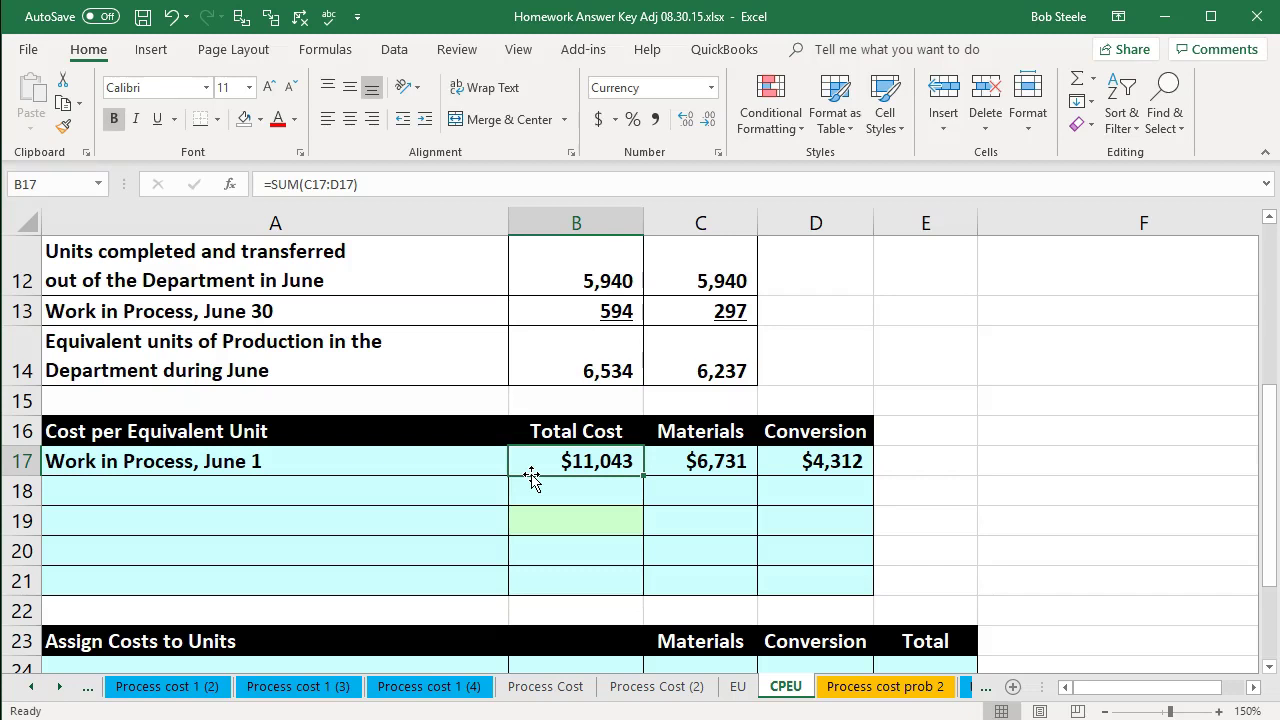
{"action": "key", "text": "Down"}
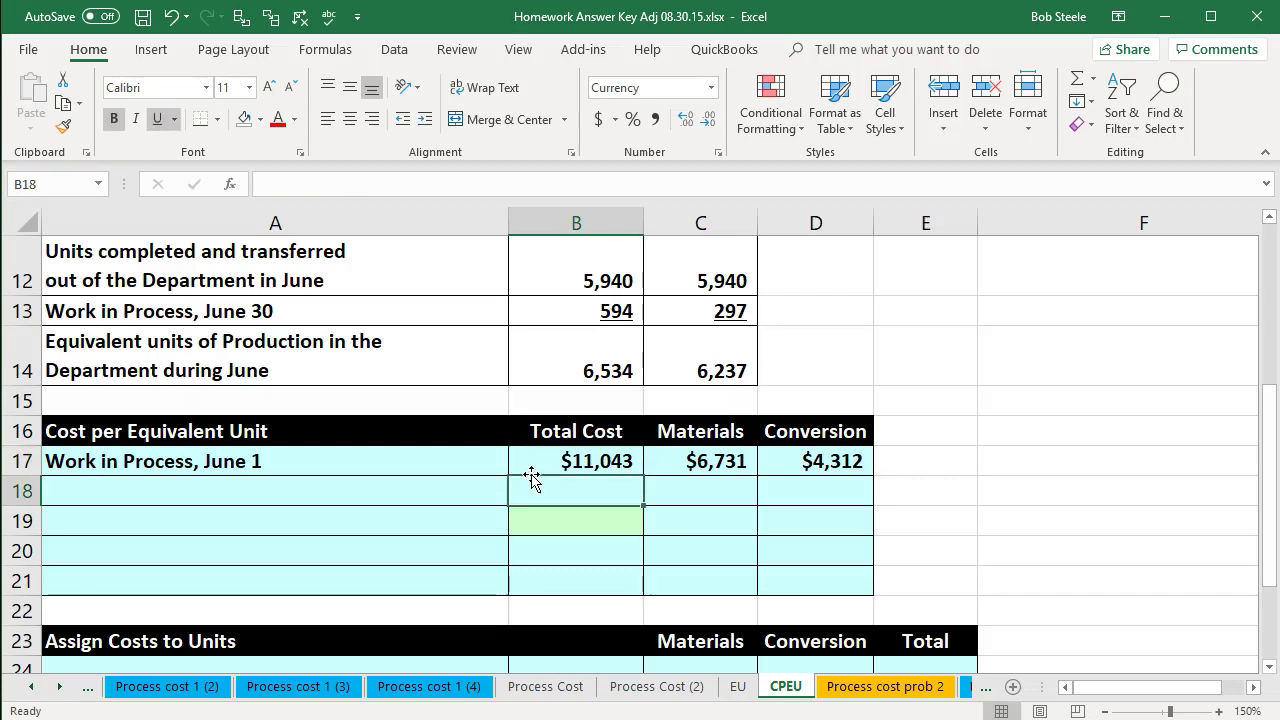
{"action": "key", "text": "Left"}
{"action": "type", "text": "C"}
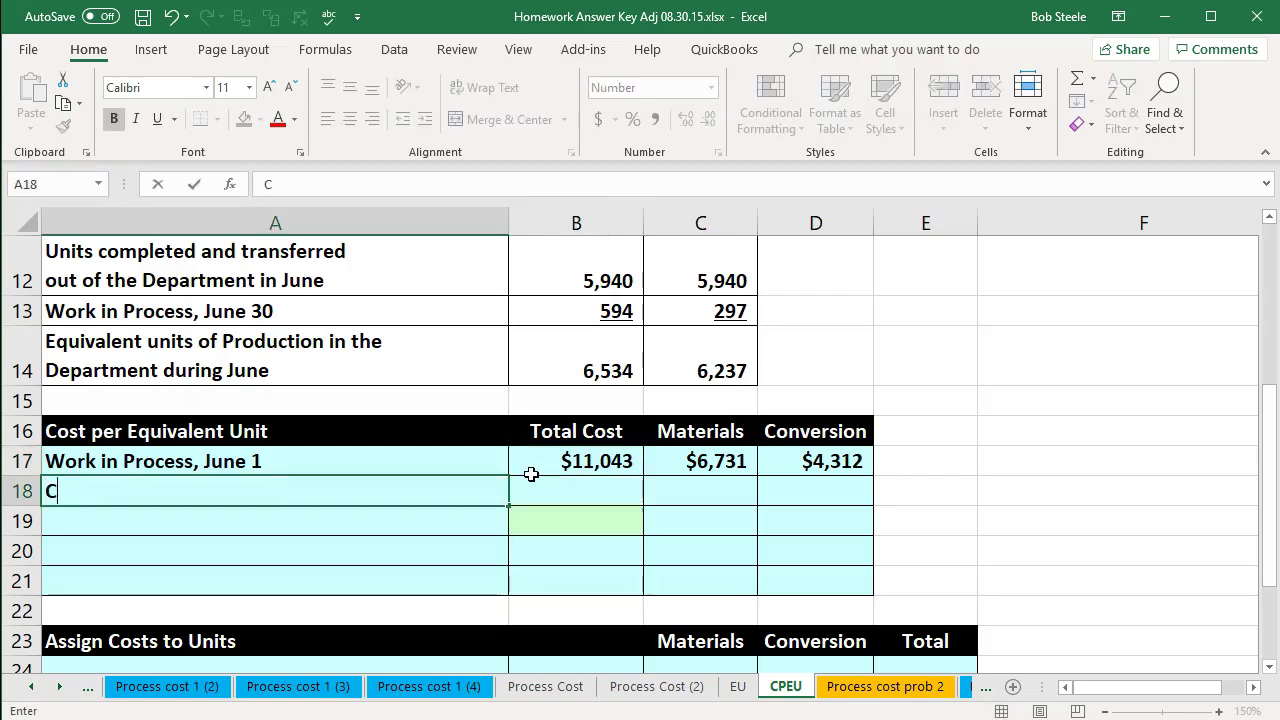
{"action": "type", "text": "ost added"}
Link the Cost added materials cell to June's $130,483 materials cost (=G7)
{"action": "key", "text": "Tab"}
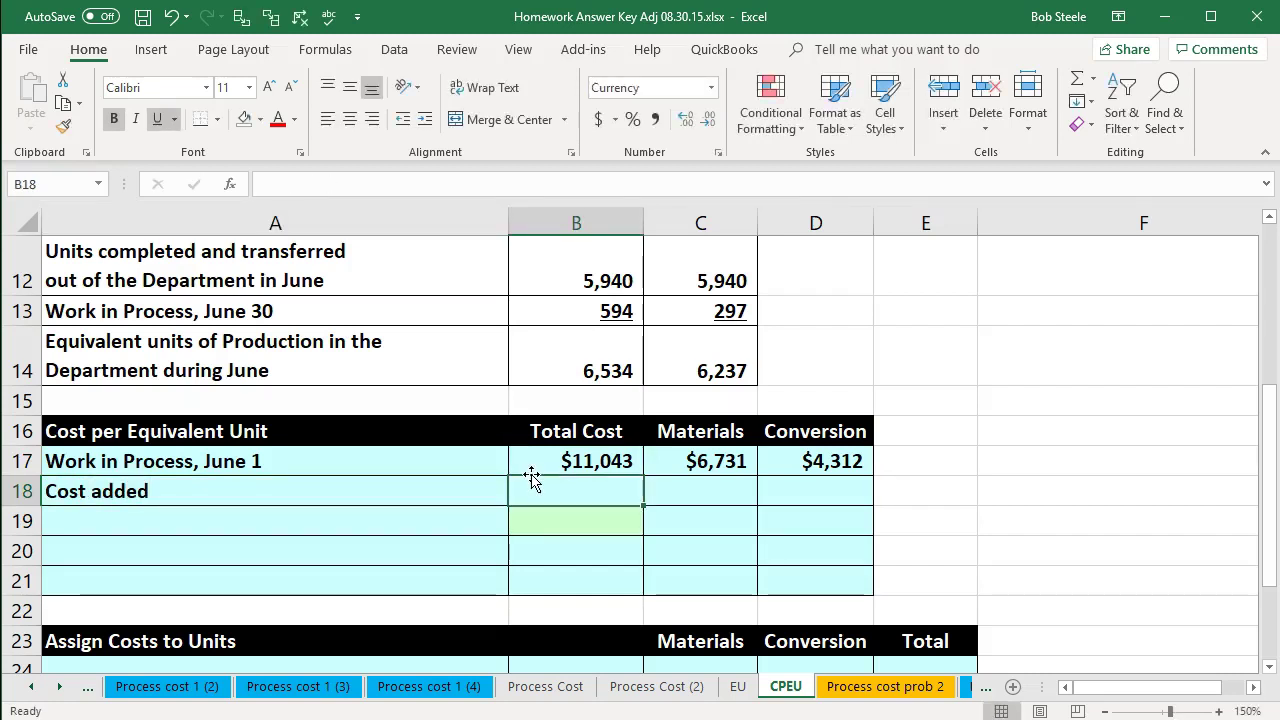
{"action": "key", "text": "Tab"}
{"action": "type", "text": "="}
{"action": "key", "text": "Right"}
{"action": "key", "text": "Right"}
{"action": "key", "text": "Right"}
{"action": "key", "text": "Right"}
{"action": "key", "text": "Up"}
{"action": "key", "text": "Up"}
{"action": "key", "text": "Up"}
{"action": "key", "text": "Up"}
{"action": "key", "text": "Up"}
{"action": "key", "text": "Up"}
{"action": "key", "text": "Up"}
{"action": "key", "text": "Up"}
{"action": "key", "text": "Up"}
{"action": "key", "text": "Up"}
{"action": "key", "text": "Up"}
{"action": "key", "text": "Up"}
{"action": "key", "text": "Up"}
{"action": "key", "text": "Up"}
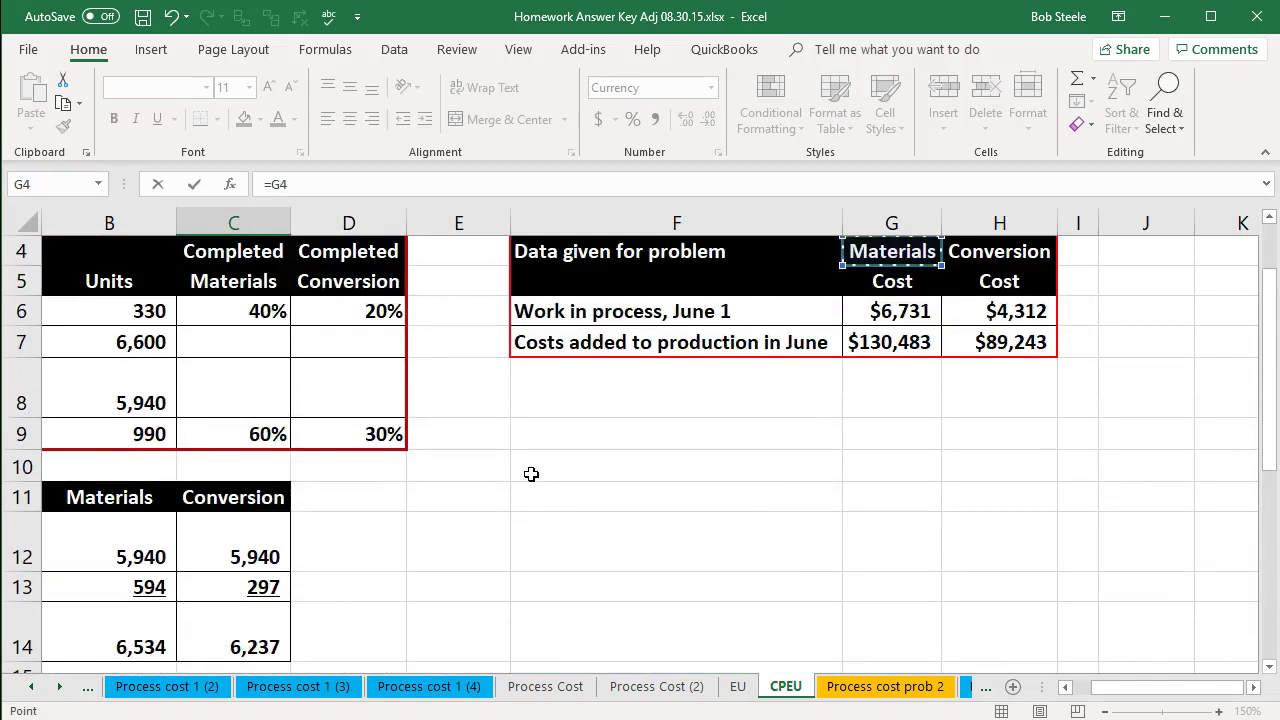
{"action": "key", "text": "Up"}
{"action": "key", "text": "Down"}
{"action": "key", "text": "Down"}
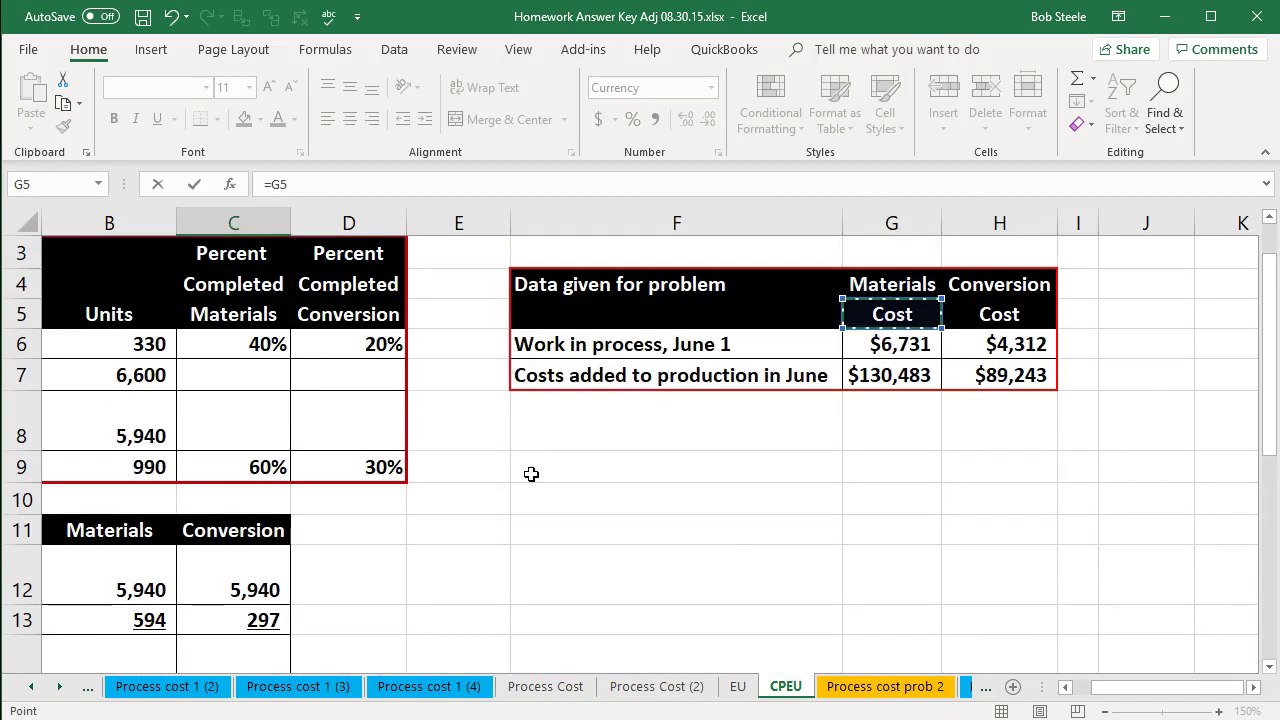
{"action": "key", "text": "Down"}
{"action": "key", "text": "Down"}
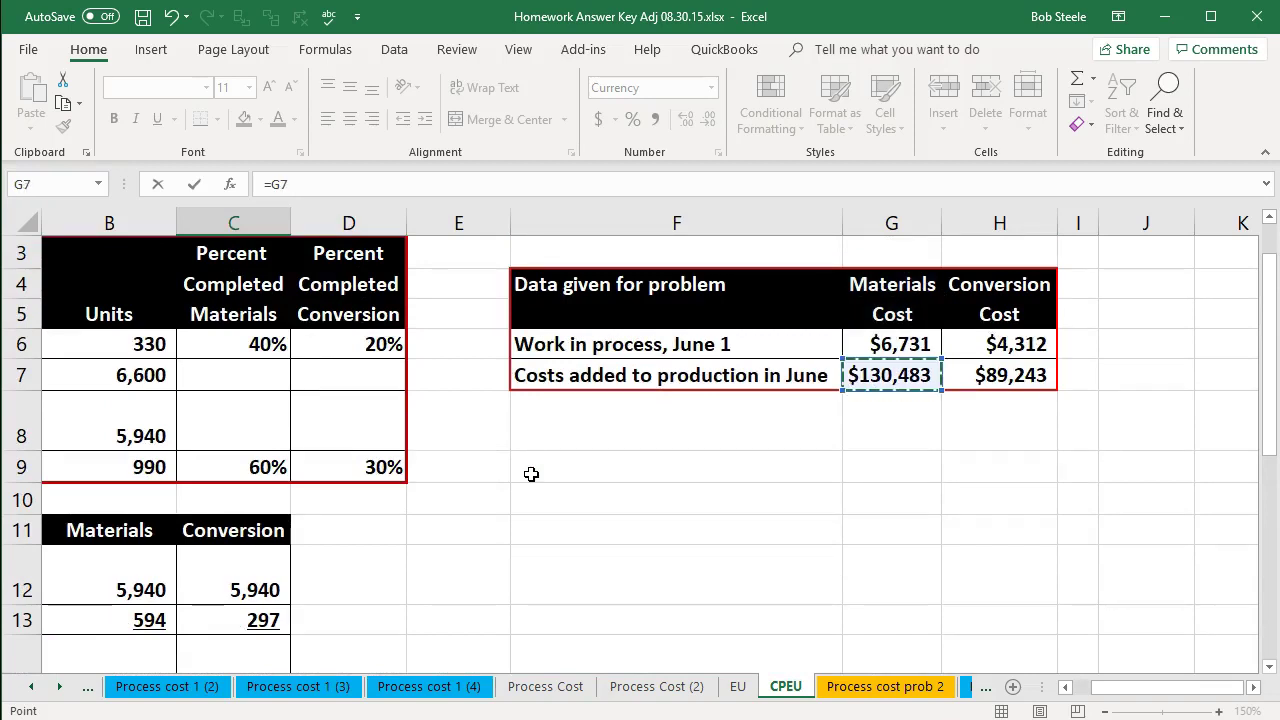
{"action": "key", "text": "Return"}
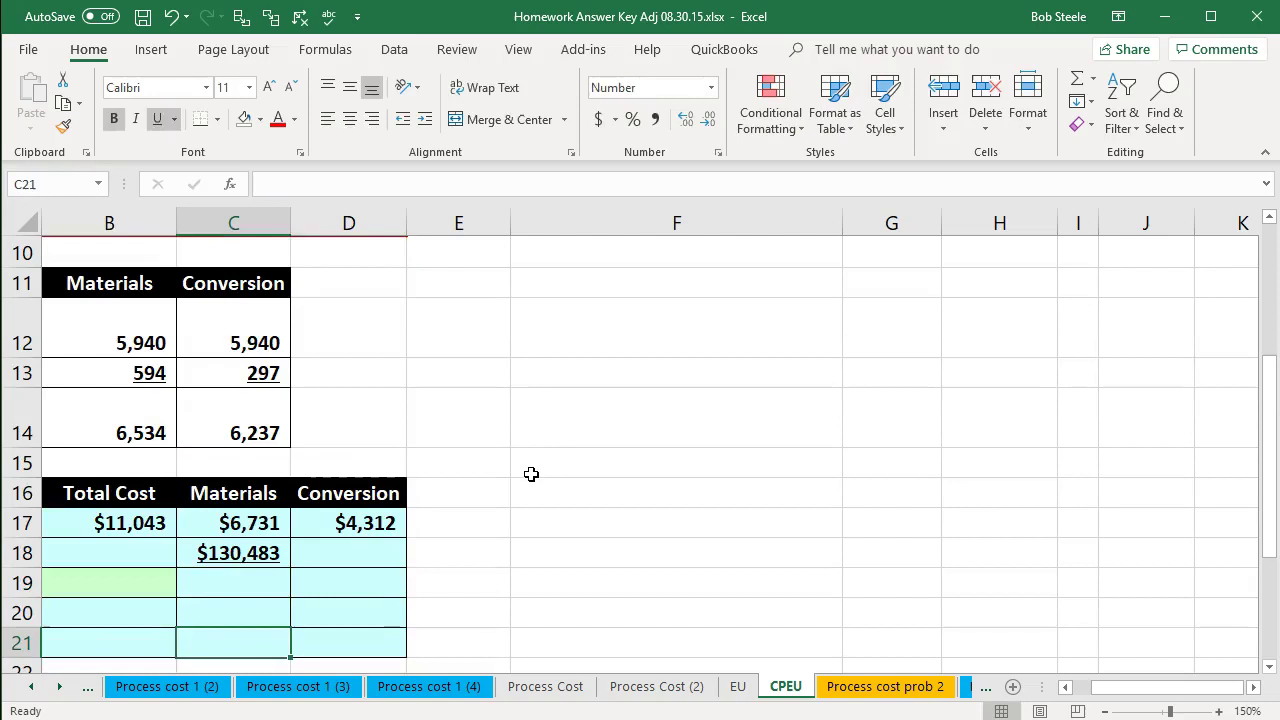
Link the Cost added conversion cell to June's $89,243 conversion cost (=H7)
{"action": "key", "text": "Home"}
{"action": "key", "text": "Up"}
{"action": "key", "text": "Right"}
{"action": "key", "text": "Right"}
{"action": "key", "text": "Right"}
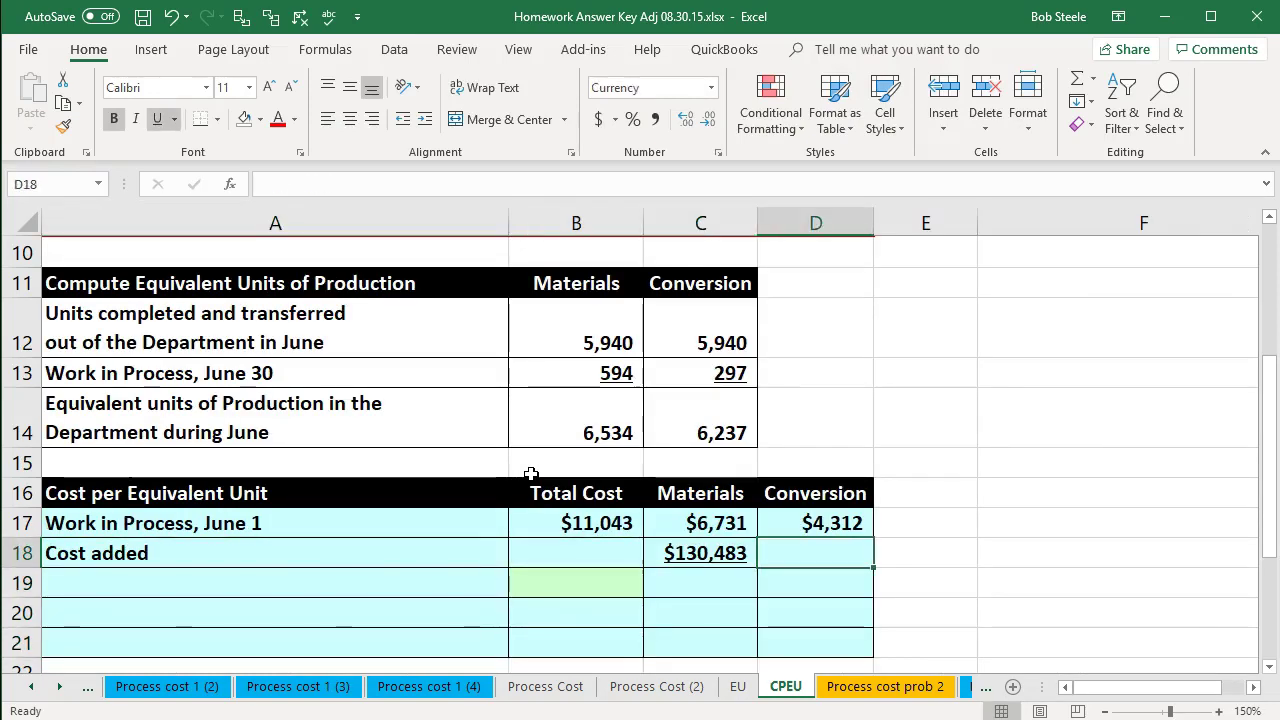
{"action": "type", "text": "="}
{"action": "key", "text": "Right"}
{"action": "key", "text": "Right"}
{"action": "key", "text": "Right"}
{"action": "key", "text": "Up"}
{"action": "key", "text": "Up"}
{"action": "key", "text": "Up"}
{"action": "key", "text": "Up"}
{"action": "key", "text": "Up"}
{"action": "key", "text": "Up"}
{"action": "key", "text": "Up"}
{"action": "key", "text": "Up"}
{"action": "key", "text": "Up"}
{"action": "key", "text": "Up"}
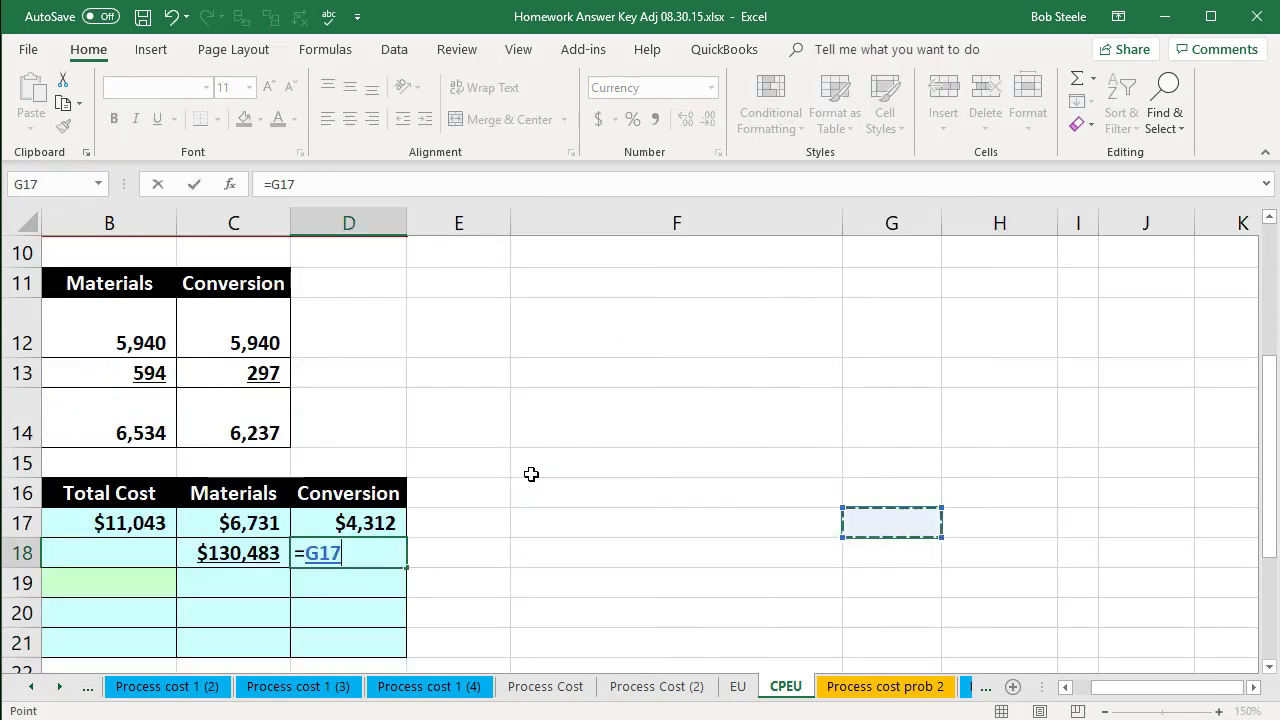
{"action": "key", "text": "Up"}
{"action": "key", "text": "Up"}
{"action": "key", "text": "Up"}
{"action": "key", "text": "Up"}
{"action": "key", "text": "Up"}
{"action": "key", "text": "Down"}
{"action": "key", "text": "Down"}
{"action": "key", "text": "Down"}
{"action": "key", "text": "Down"}
{"action": "key", "text": "Right"}
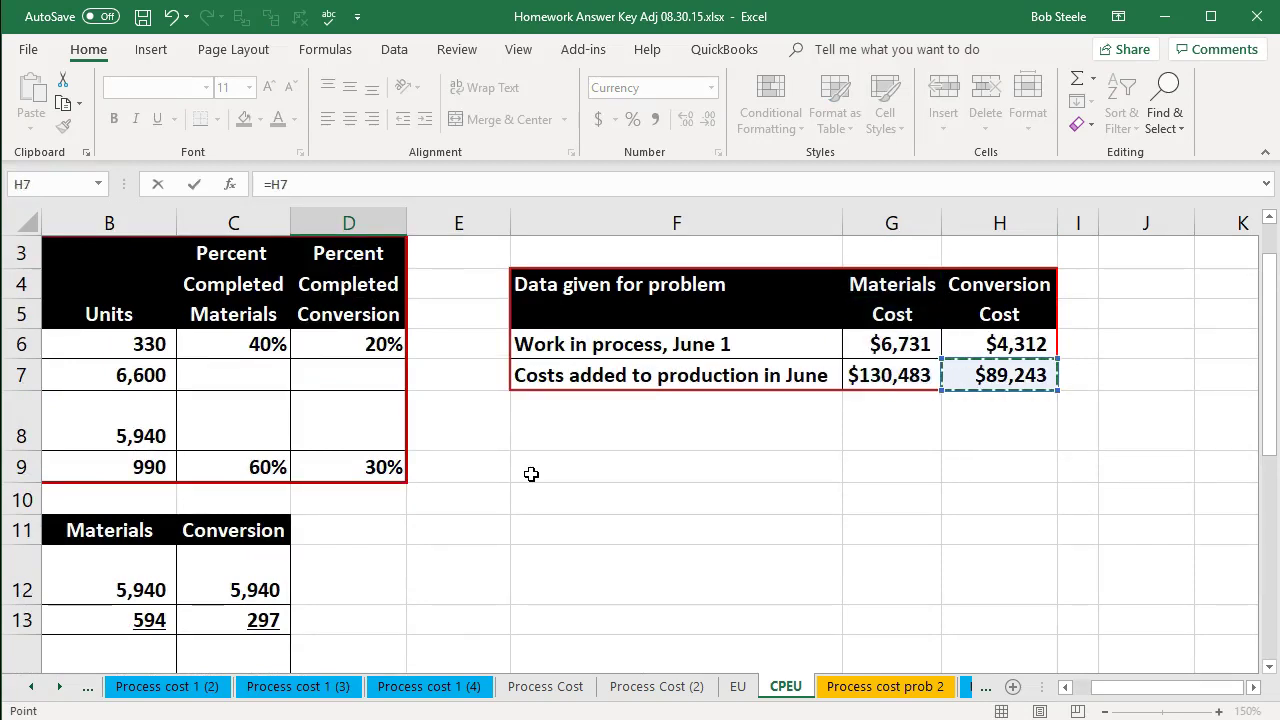
{"action": "key", "text": "Return"}
{"action": "key", "text": "Down"}
{"action": "key", "text": "Left"}
{"action": "key", "text": "Left"}
{"action": "key", "text": "Left"}
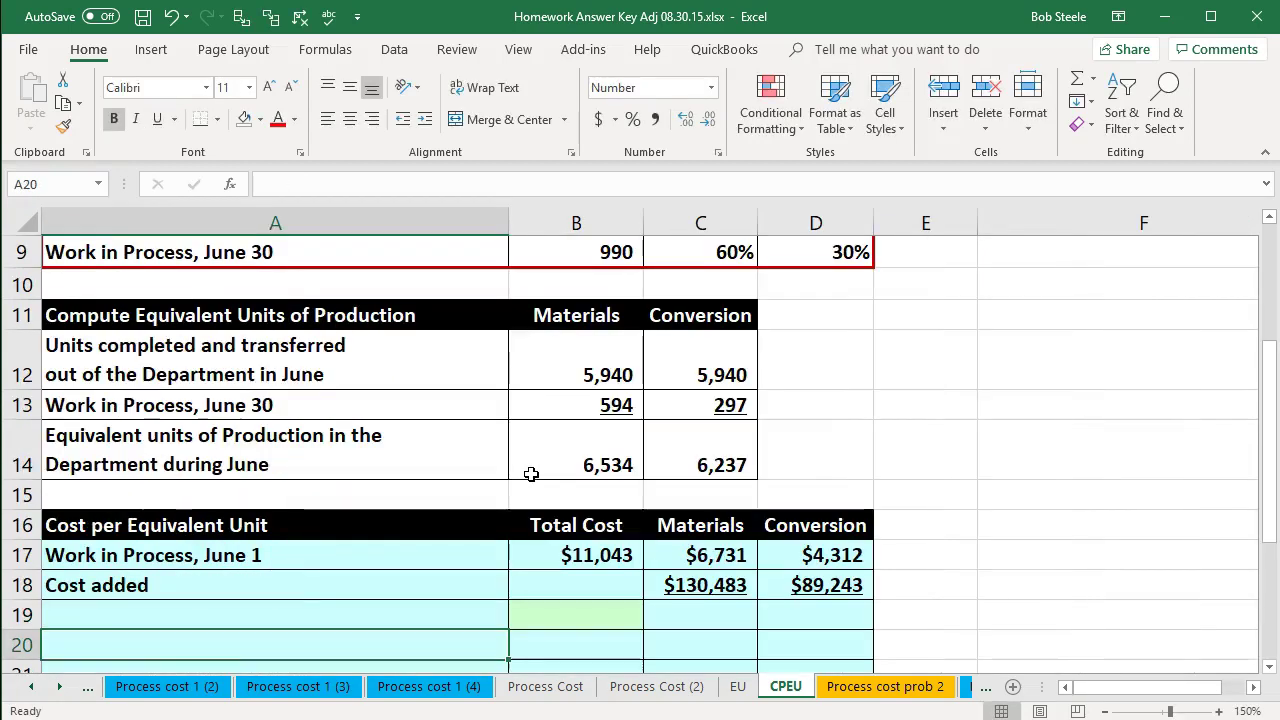
{"action": "scroll", "coordinate": [531, 473], "scroll_direction": "down", "scroll_amount": 2}
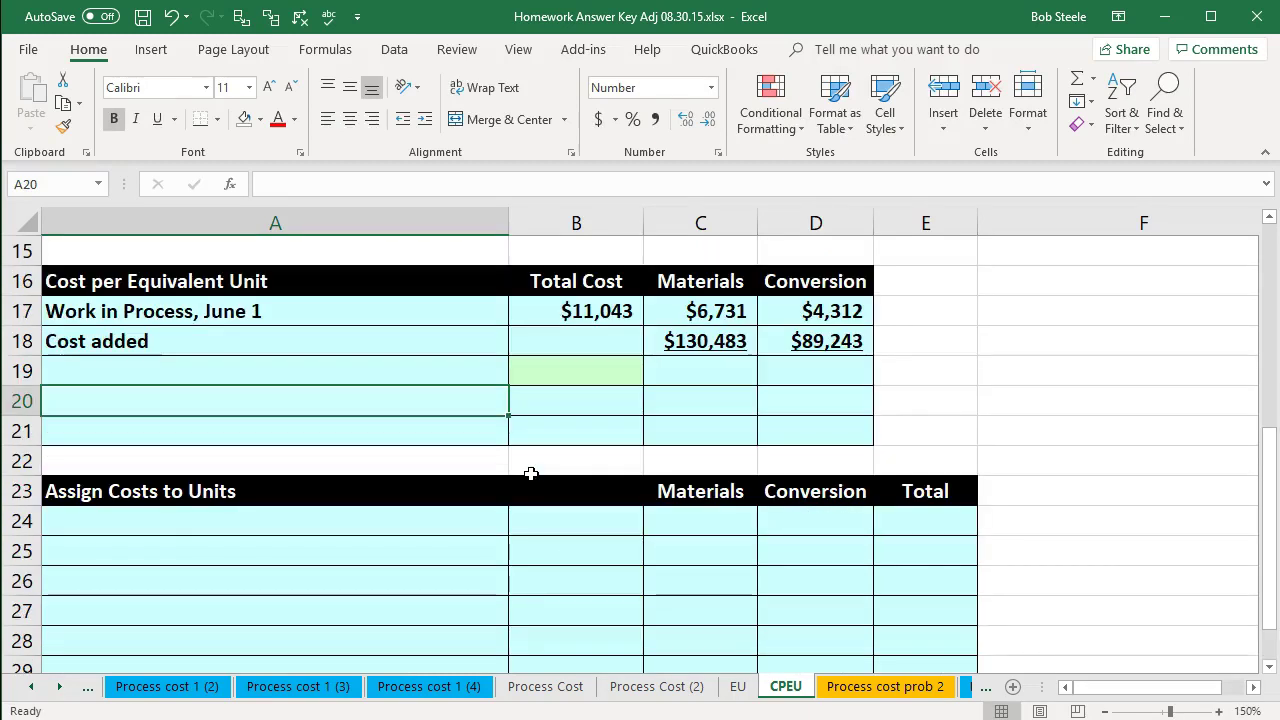
Label row 19 'Total Costs' and check the sum of the two added costs
{"action": "left_click", "coordinate": [241, 376]}
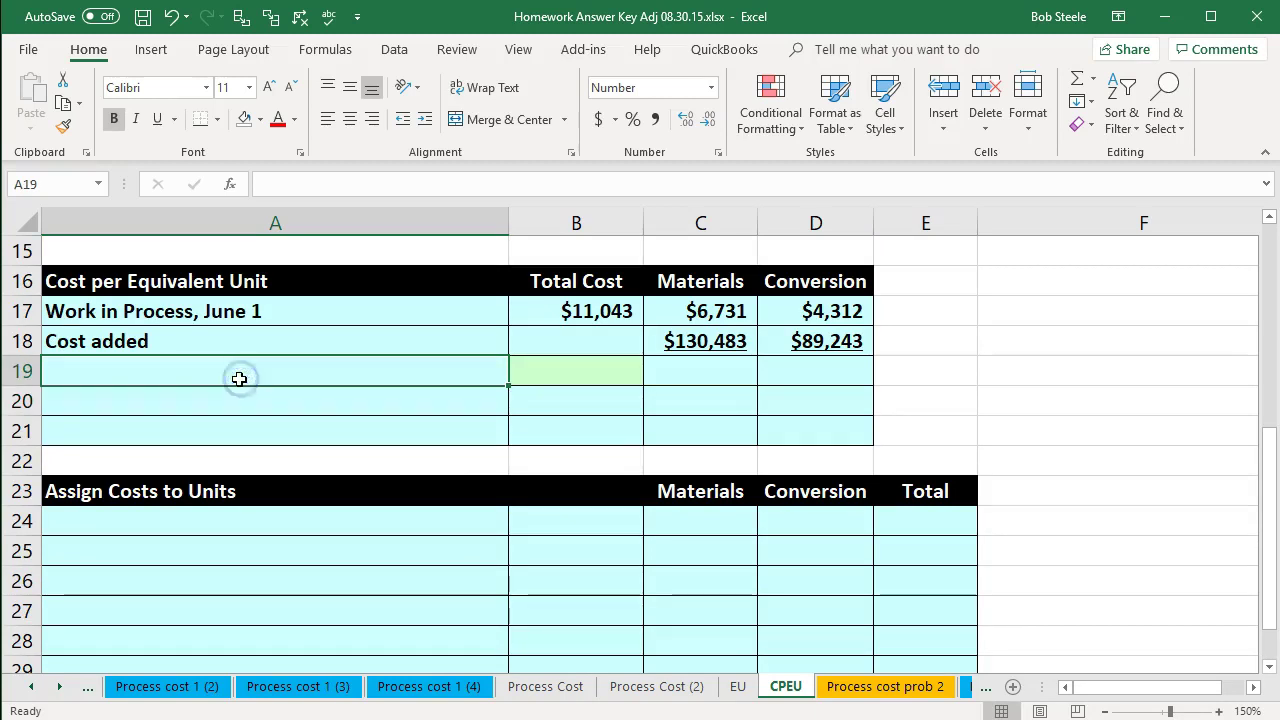
{"action": "type", "text": "Total Costs"}
{"action": "key", "text": "Tab"}
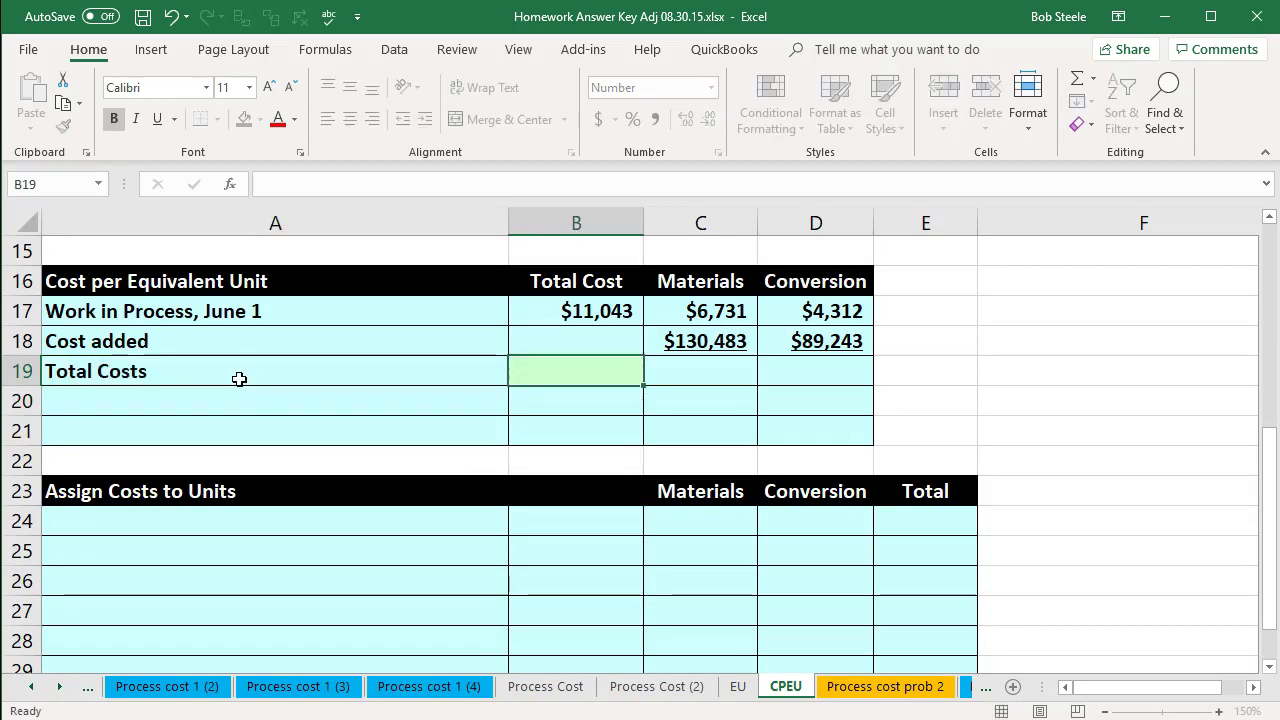
{"action": "key", "text": "Up"}
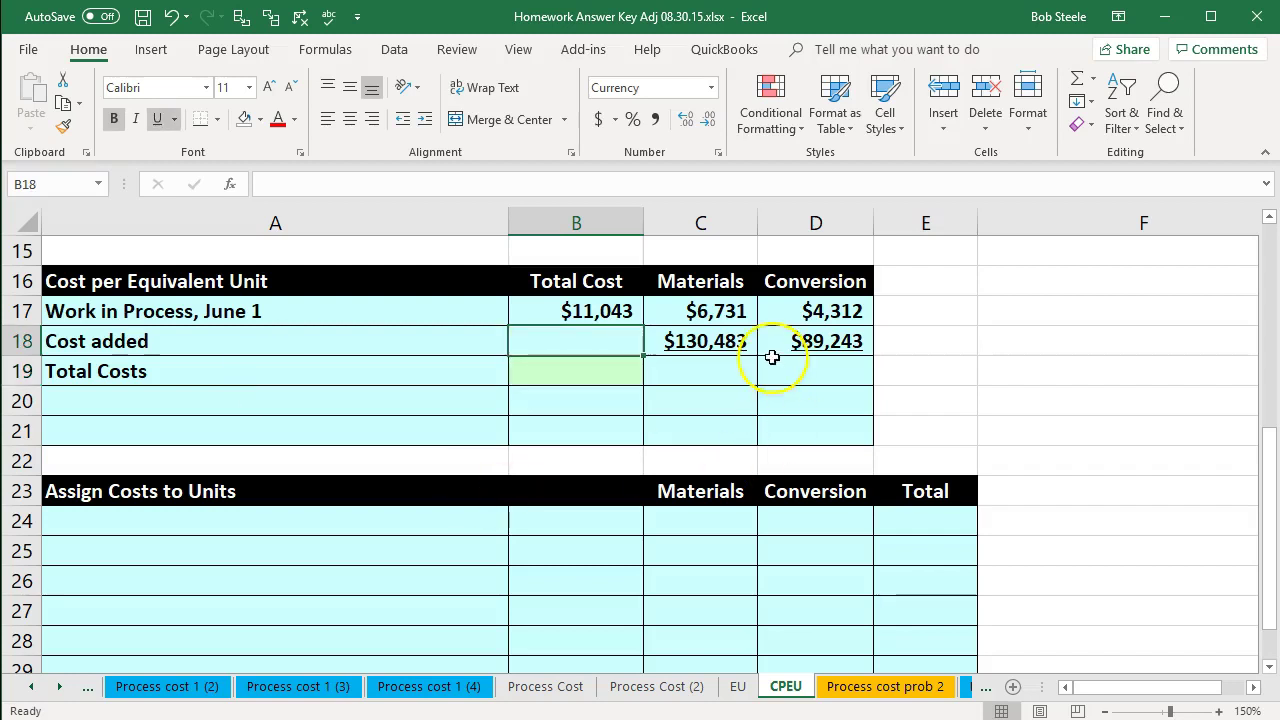
{"action": "left_click_drag", "start_coordinate": [722, 341], "coordinate": [792, 341]}
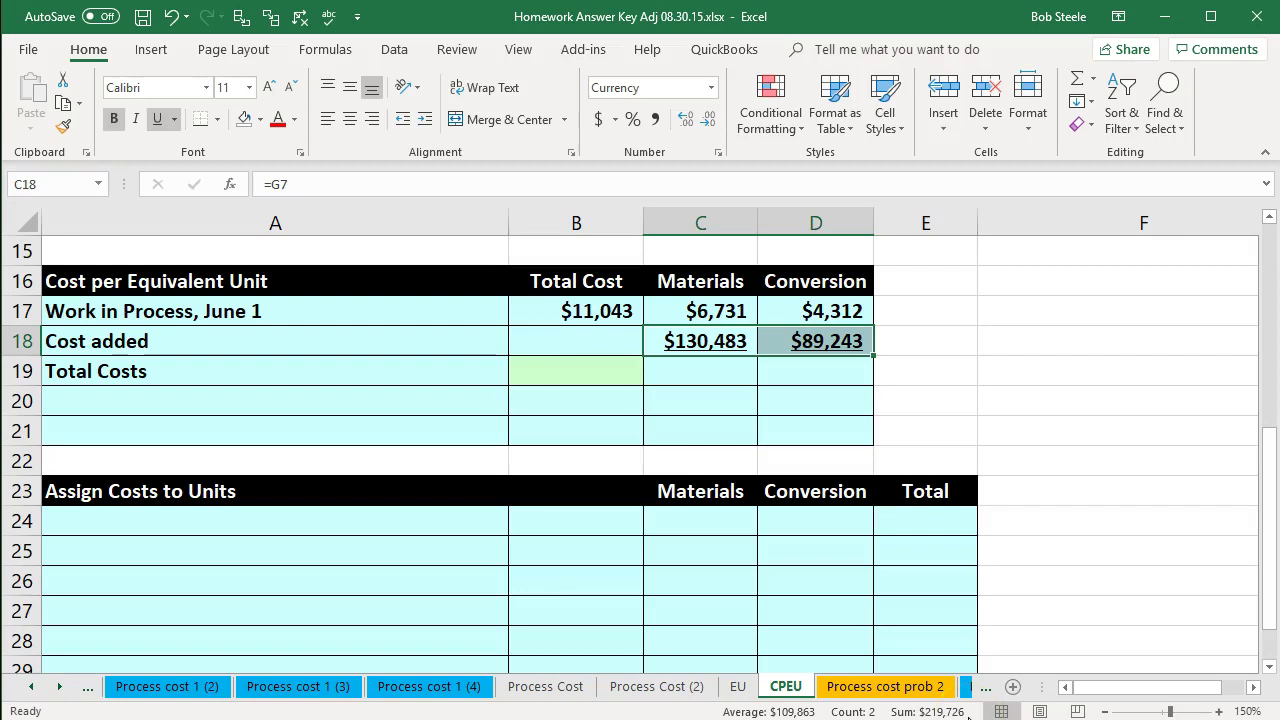
Enter =SUM(C18:D18) in B18 for a $219,726 added-cost total
{"action": "left_click", "coordinate": [600, 347]}
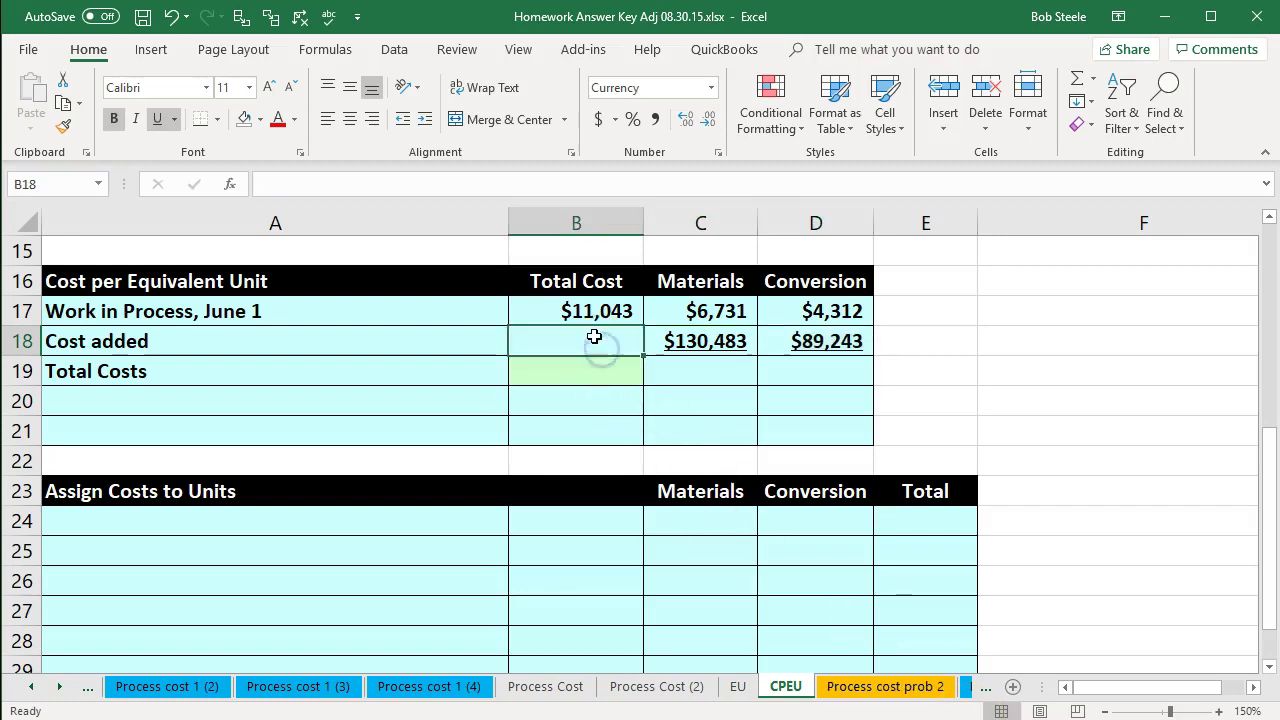
{"action": "type", "text": "=sum("}
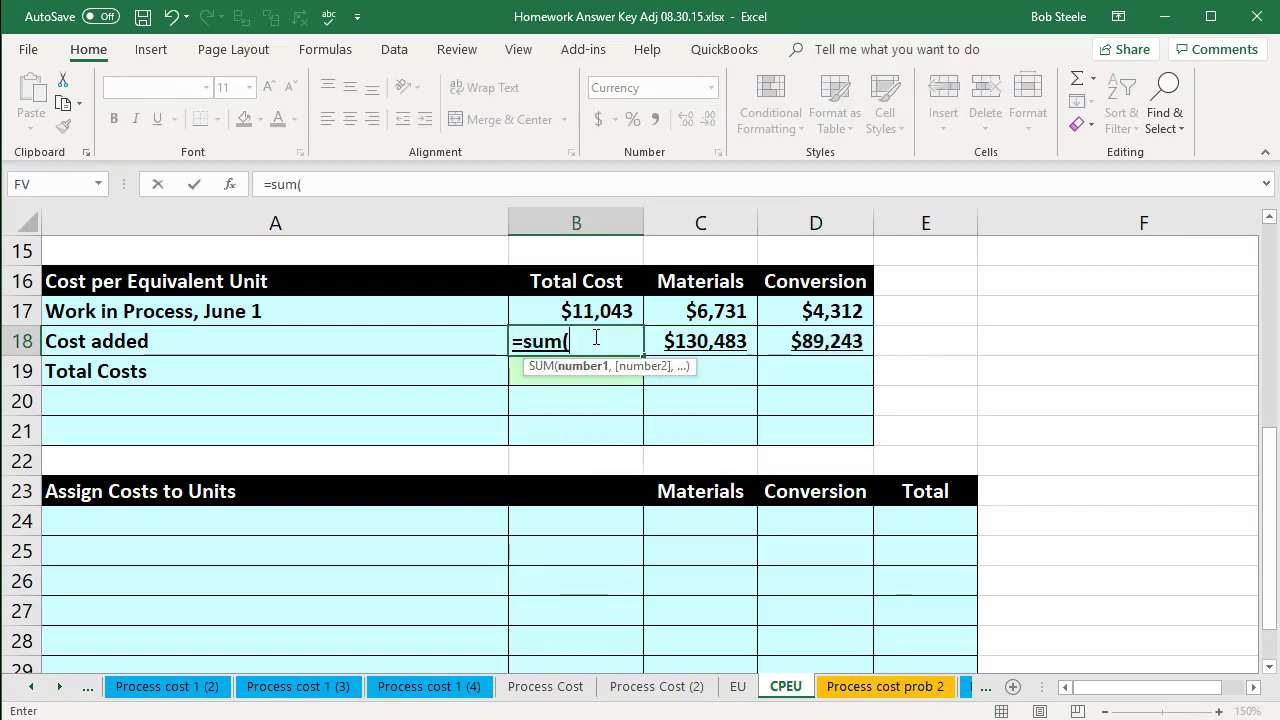
{"action": "key", "text": "Right"}
{"action": "key", "text": "shift+Right"}
{"action": "key", "text": "Return"}
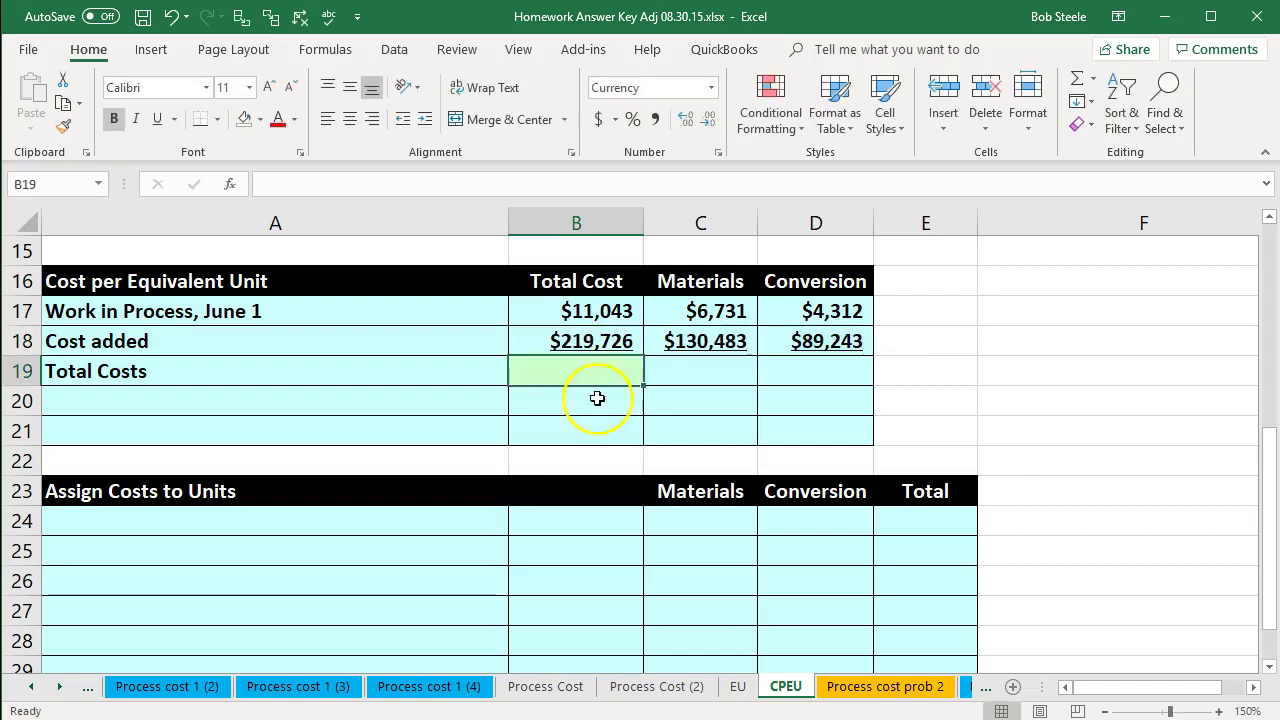
{"action": "left_click_drag", "start_coordinate": [537, 317], "coordinate": [533, 340]}
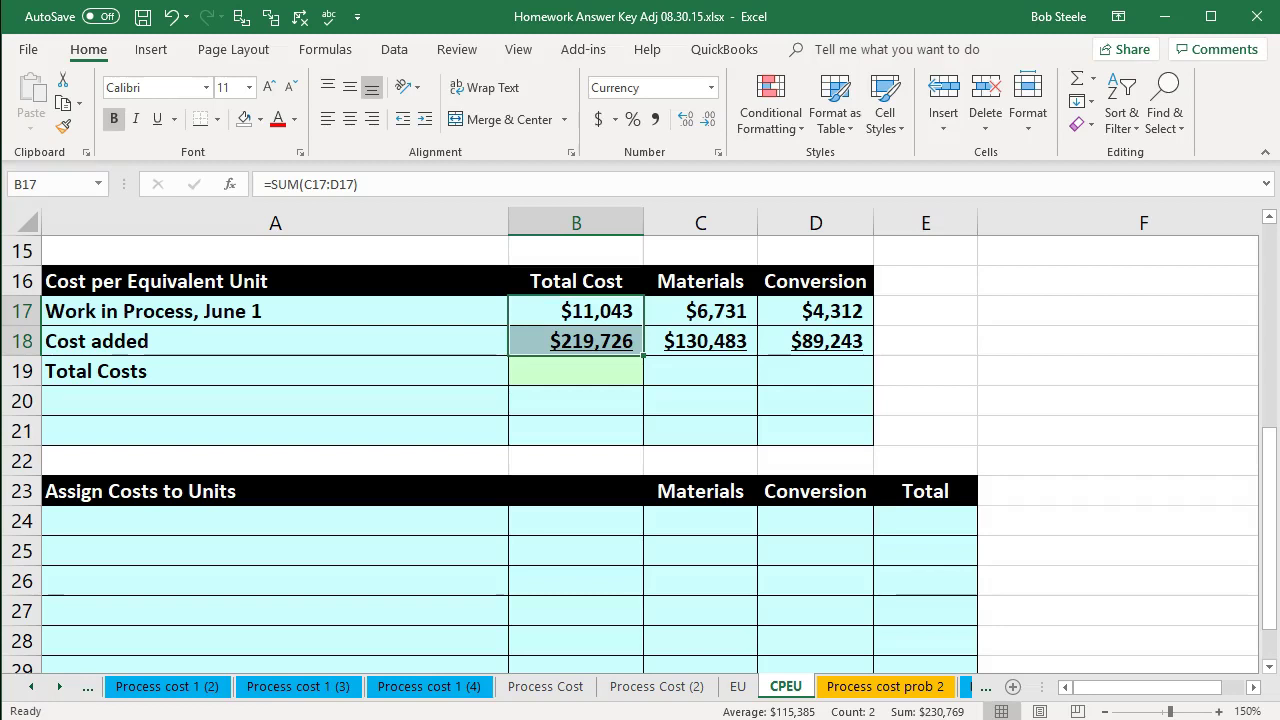
{"action": "left_click", "coordinate": [557, 375]}
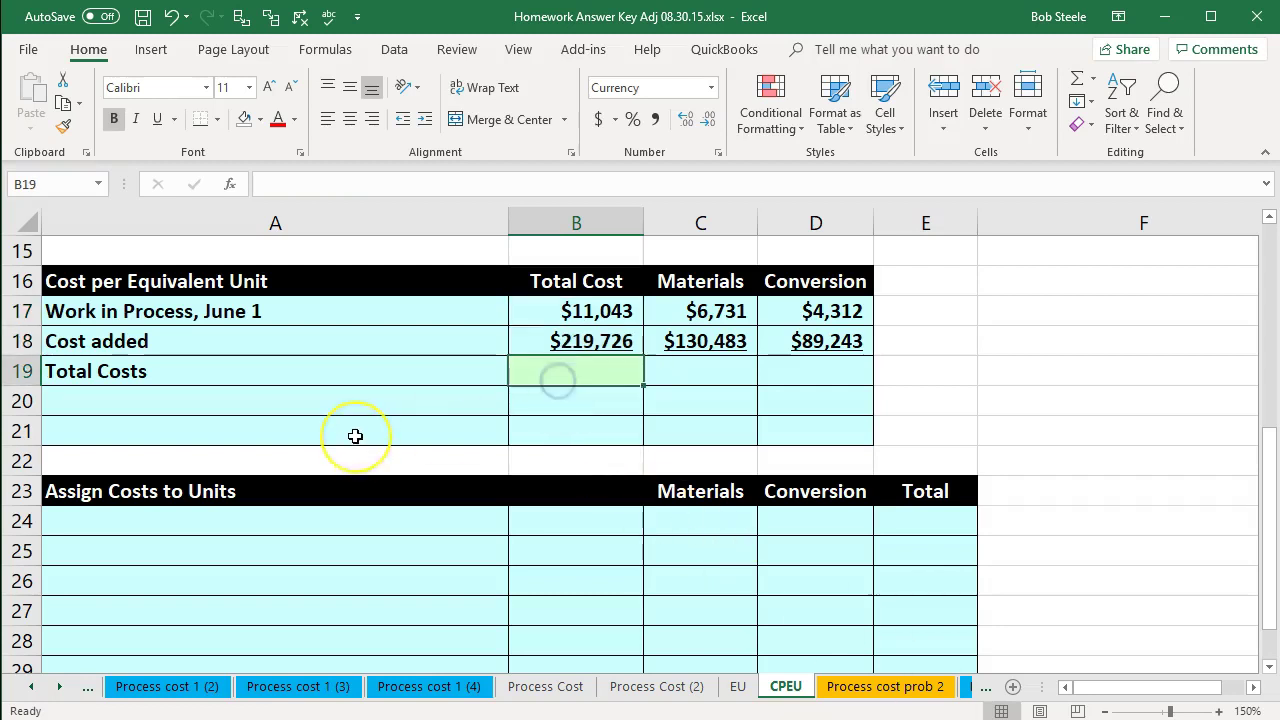
Sum B17:B18 into B19 for a $230,769 total cost
{"action": "type", "text": "=sum("}
{"action": "key", "text": "Up"}
{"action": "key", "text": "Up"}
{"action": "key", "text": "shift+Down"}
{"action": "key", "text": "Return"}
{"action": "key", "text": "Right"}
{"action": "key", "text": "Up"}
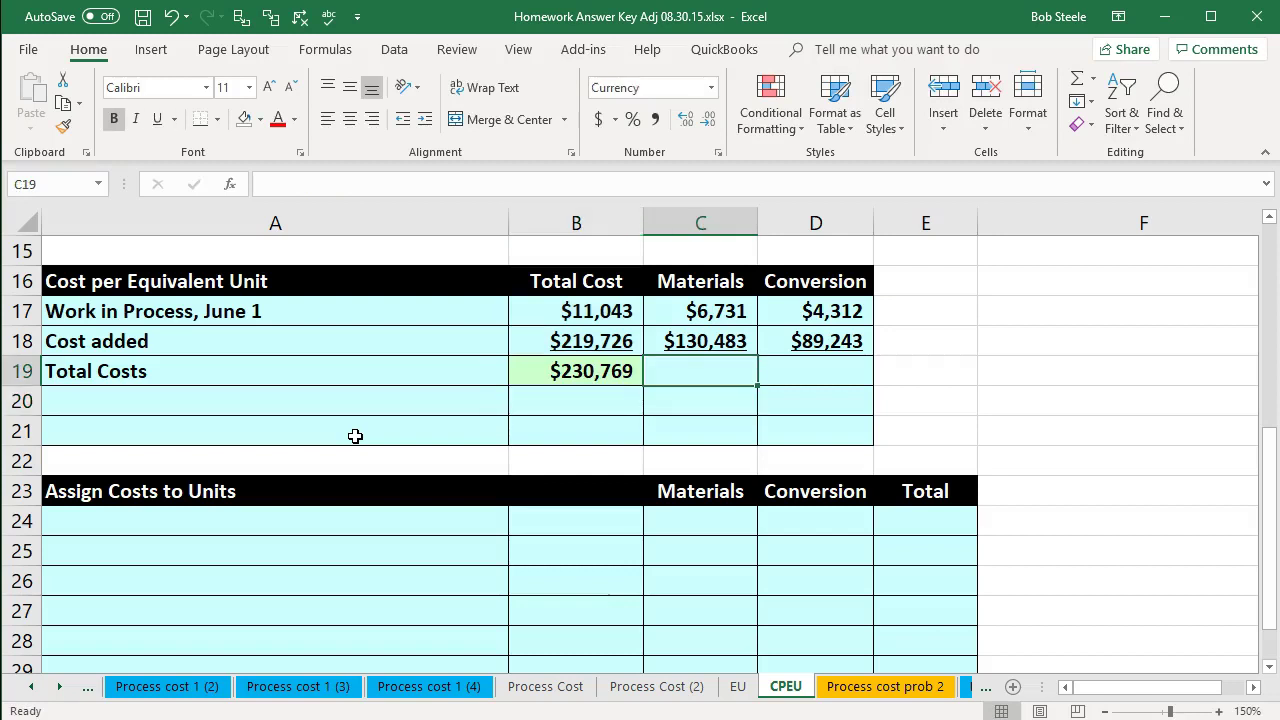
Sum rows 17–18 for materials ($137,214) and conversion ($93,555) totals
{"action": "type", "text": "=sum("}
{"action": "key", "text": "Up"}
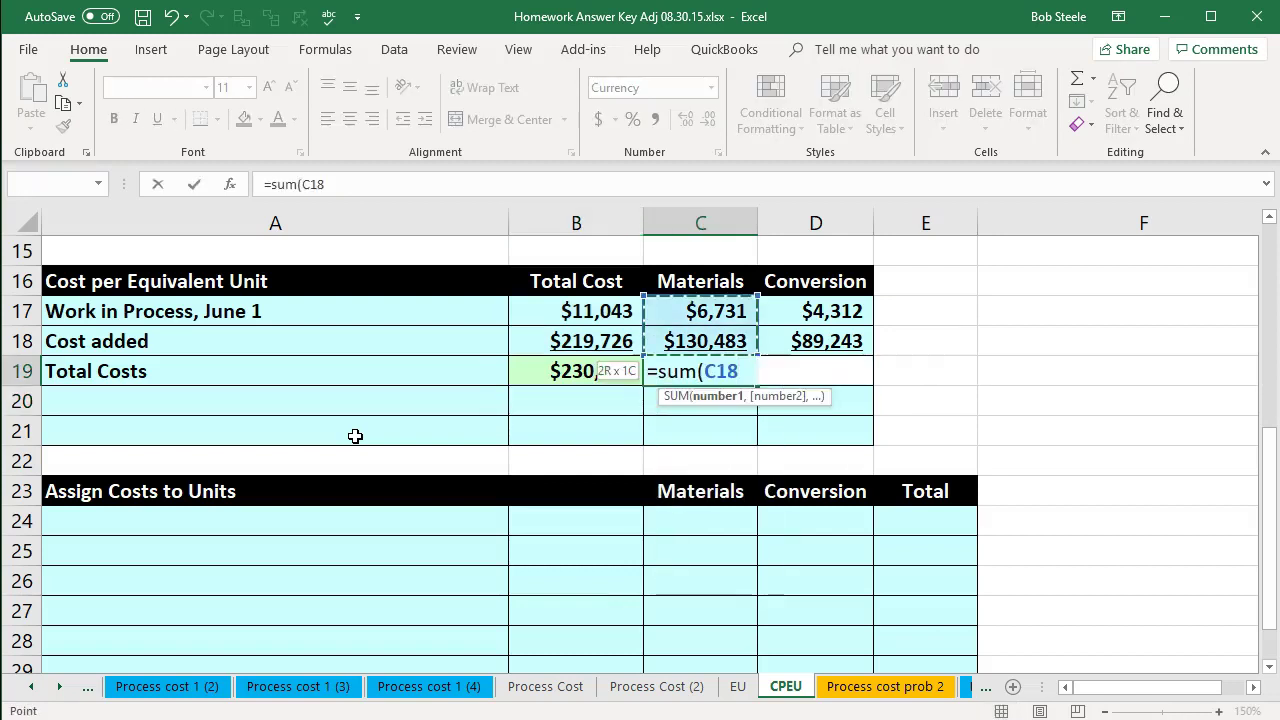
{"action": "key", "text": "Up"}
{"action": "key", "text": "shift+Down"}
{"action": "key", "text": "Return"}
{"action": "key", "text": "Right"}
{"action": "key", "text": "Up"}
{"action": "type", "text": "="}
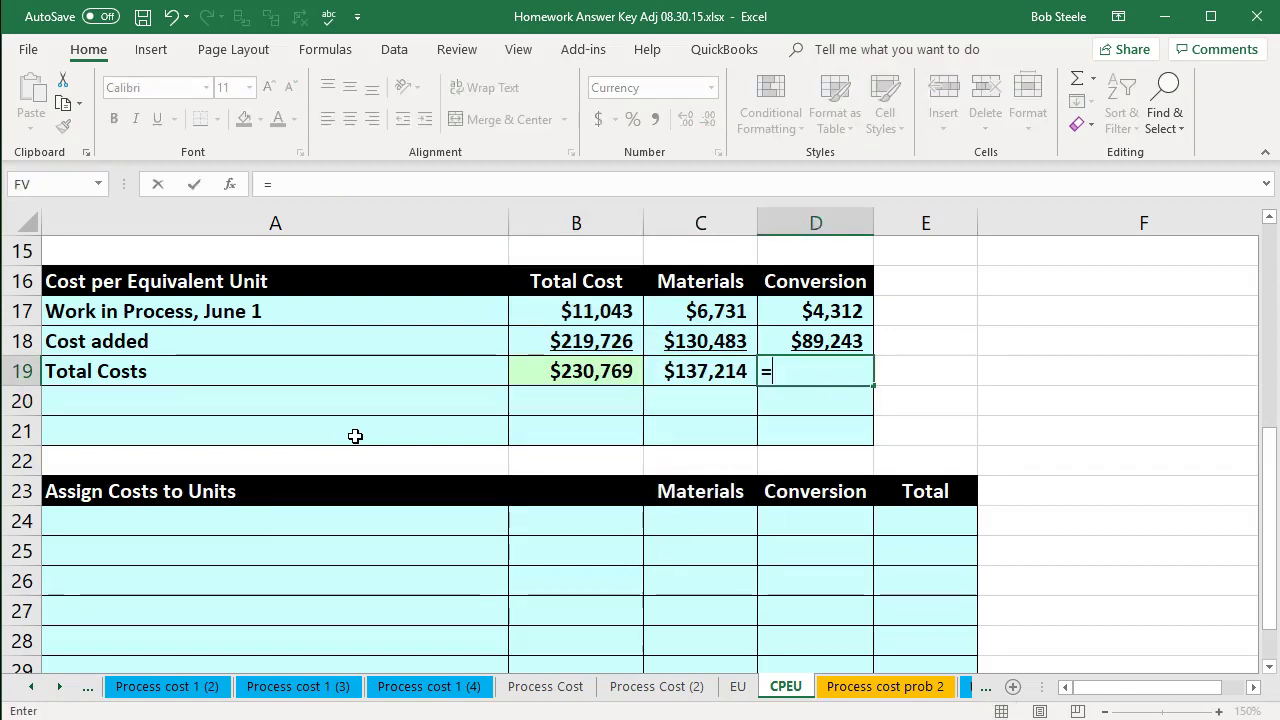
{"action": "type", "text": "sum("}
{"action": "key", "text": "Up"}
{"action": "key", "text": "Up"}
{"action": "key", "text": "shift+Down"}
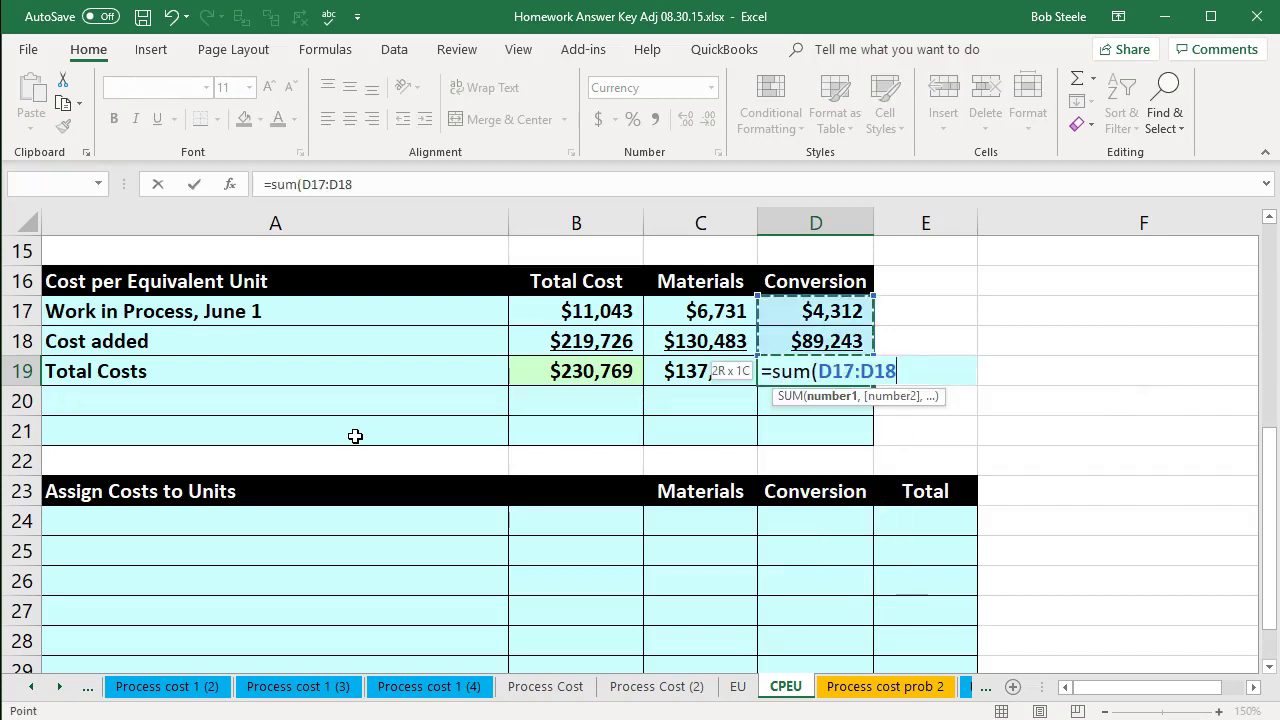
{"action": "key", "text": "Return"}
Verify the materials, conversion and total cost formulas in row 19
{"action": "left_click", "coordinate": [677, 368]}
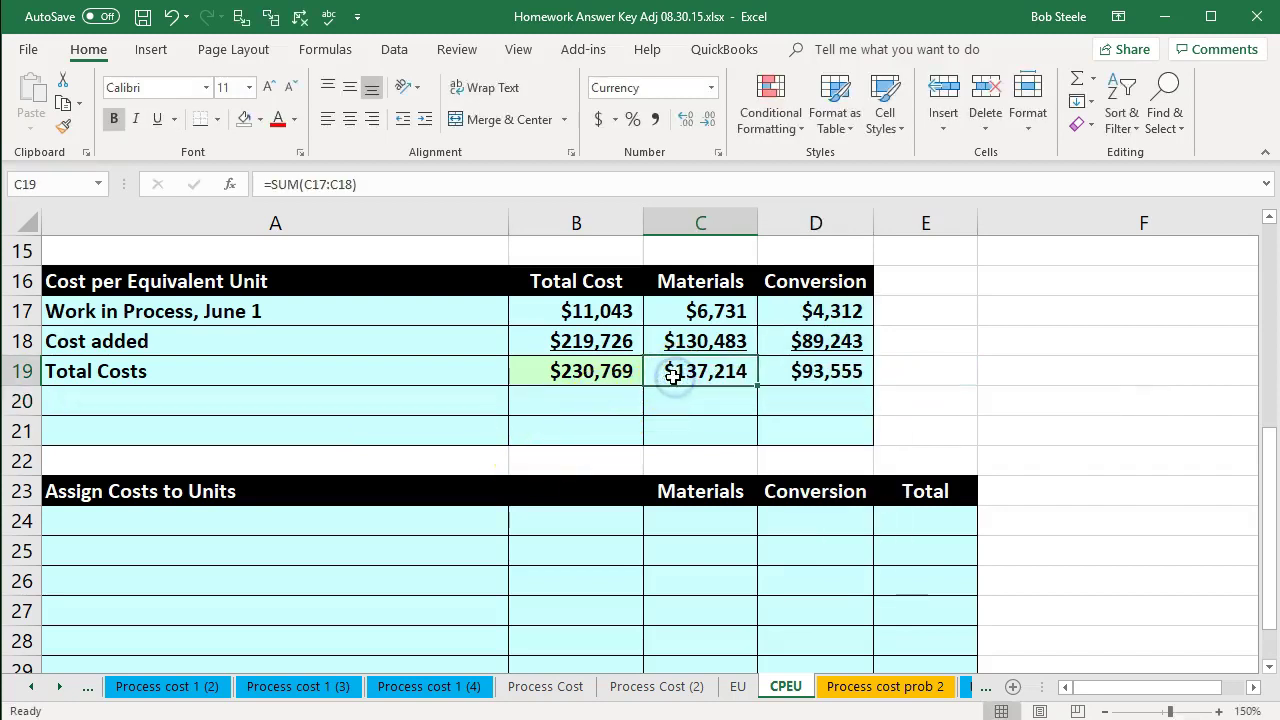
{"action": "left_click", "coordinate": [676, 309]}
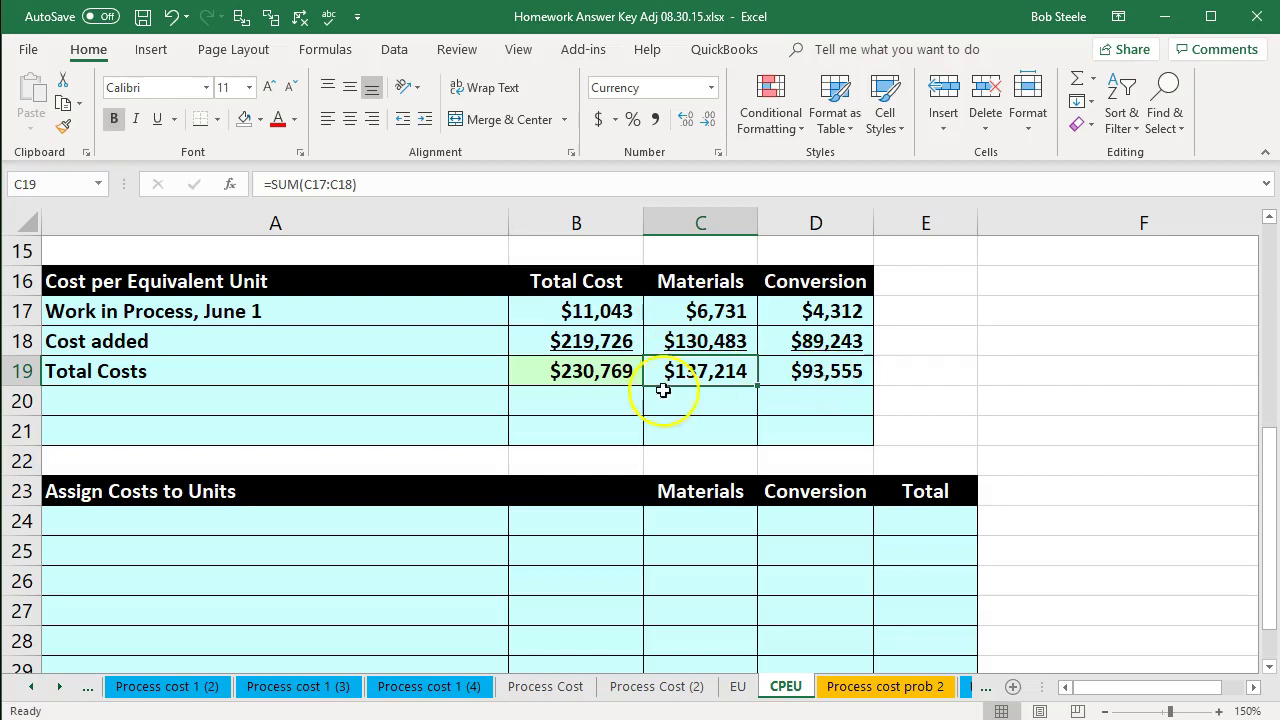
{"action": "left_click_drag", "start_coordinate": [671, 371], "coordinate": [757, 371]}
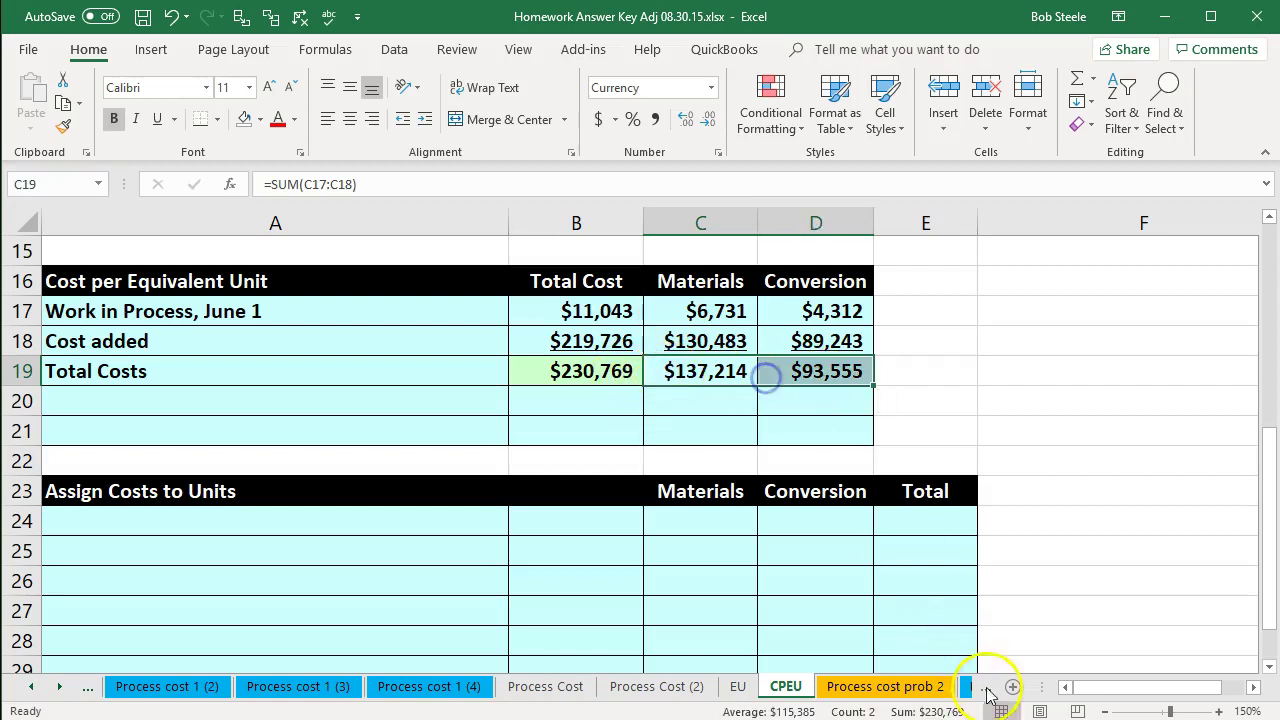
{"action": "left_click", "coordinate": [580, 373]}
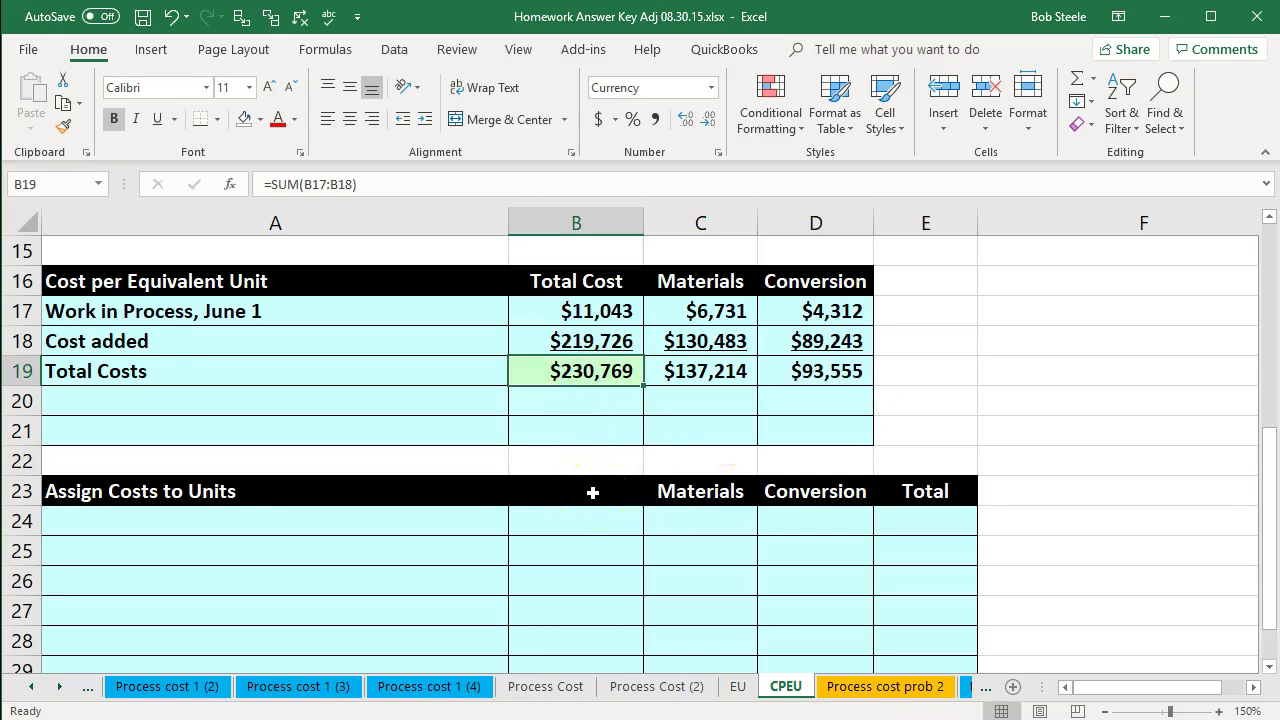
{"action": "key", "text": "Return"}
{"action": "key", "text": "Left"}
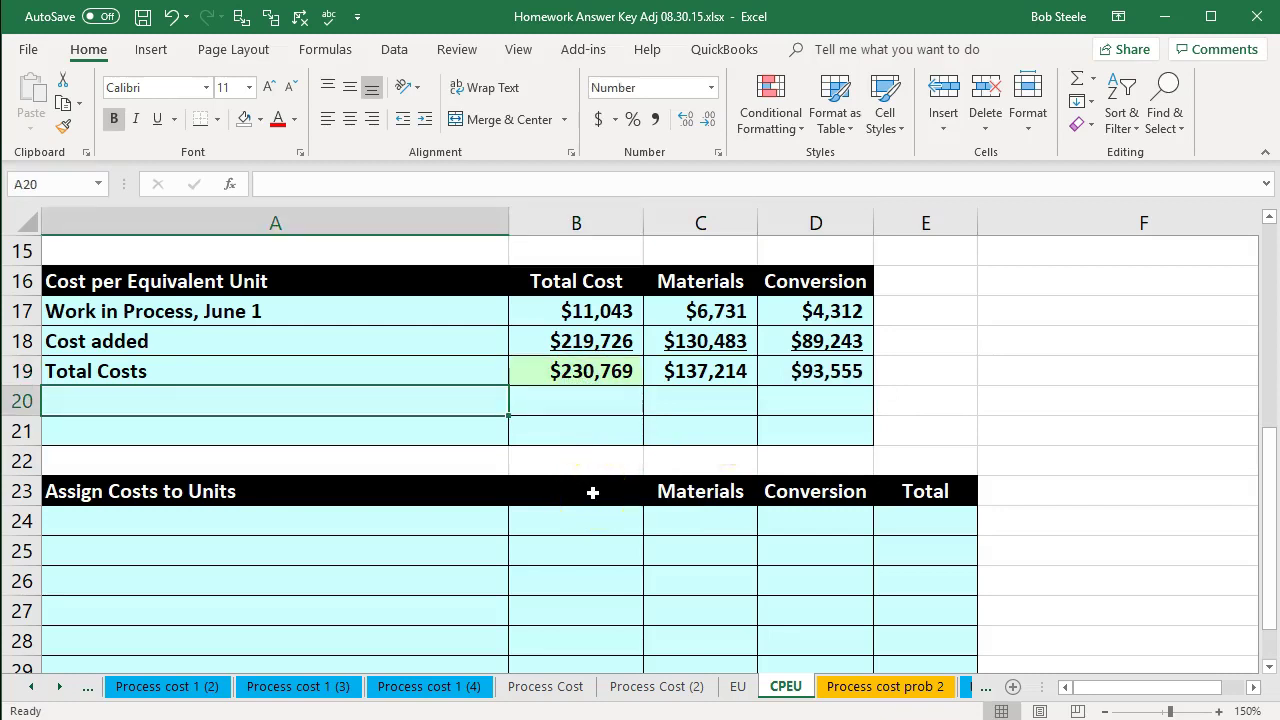
Label A20 'Equivalent Units' and review the 6,534 and 6,237 equivalent units formulas
{"action": "type", "text": "Equivalen"}
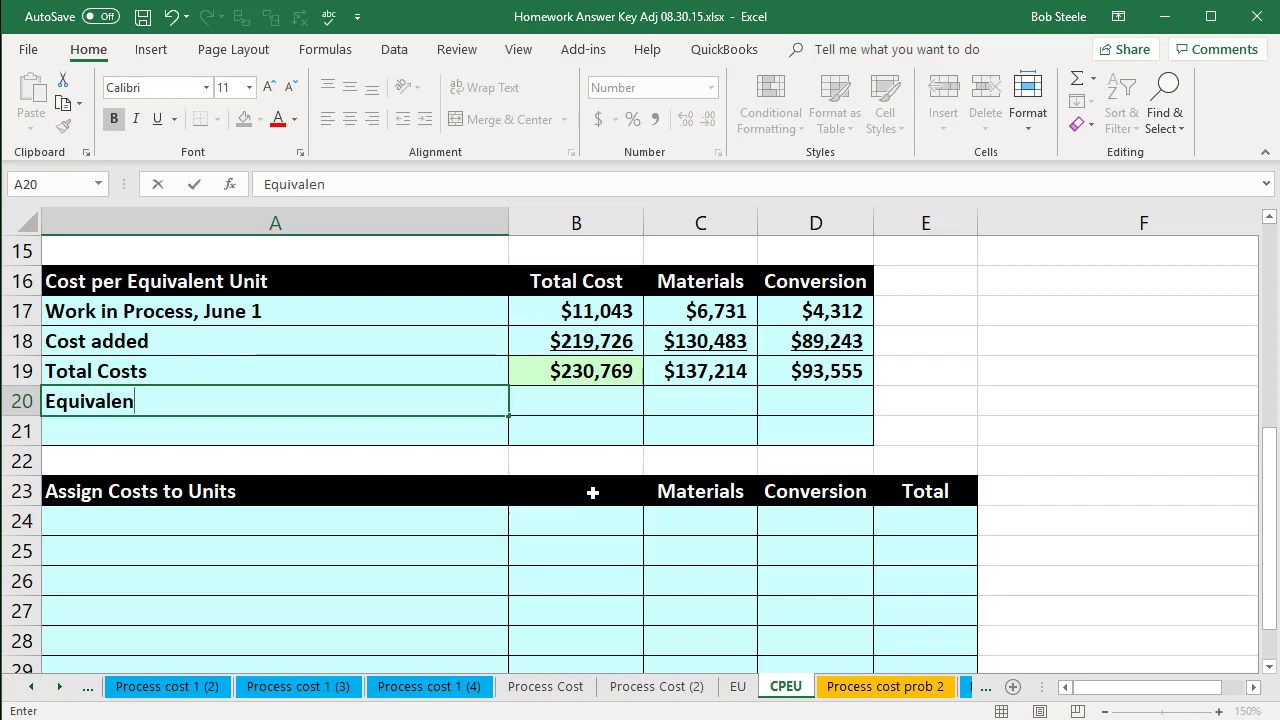
{"action": "type", "text": "t Units"}
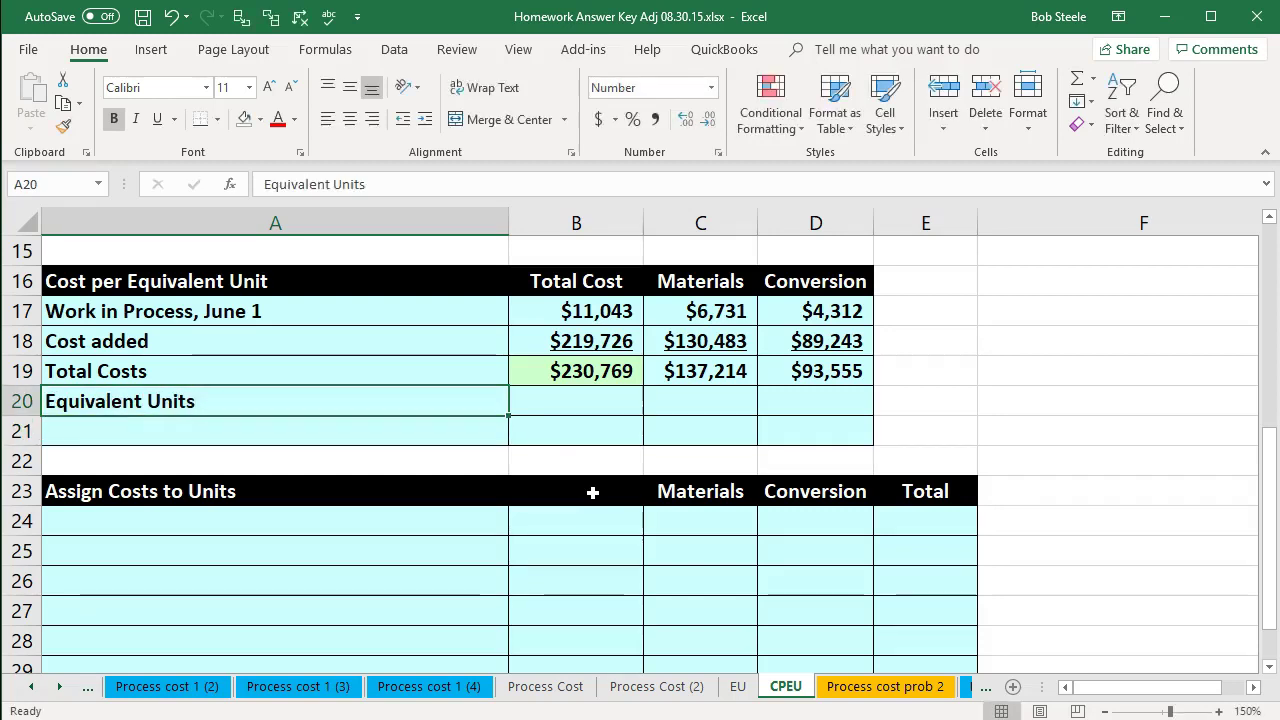
{"action": "key", "text": "Tab"}
{"action": "scroll", "coordinate": [592, 492], "scroll_direction": "up", "scroll_amount": 1}
{"action": "scroll", "coordinate": [593, 492], "scroll_direction": "up", "scroll_amount": 1}
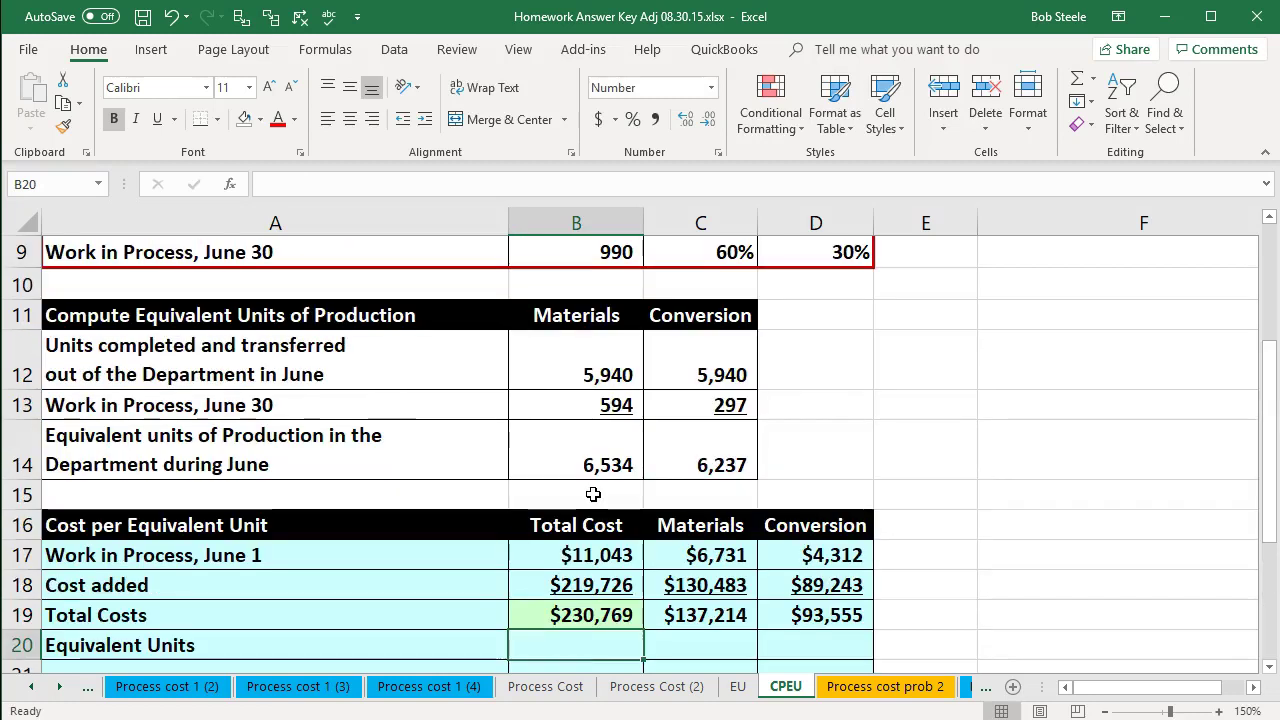
{"action": "left_click", "coordinate": [585, 463]}
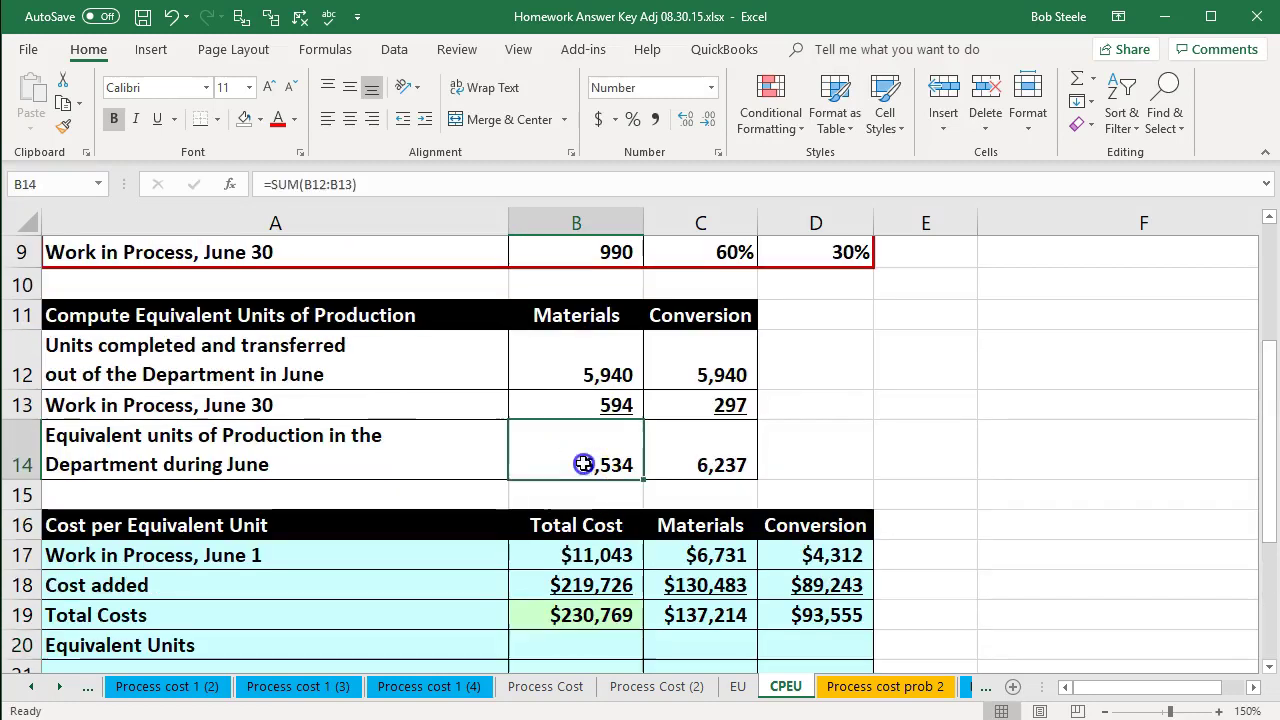
{"action": "left_click", "coordinate": [728, 458]}
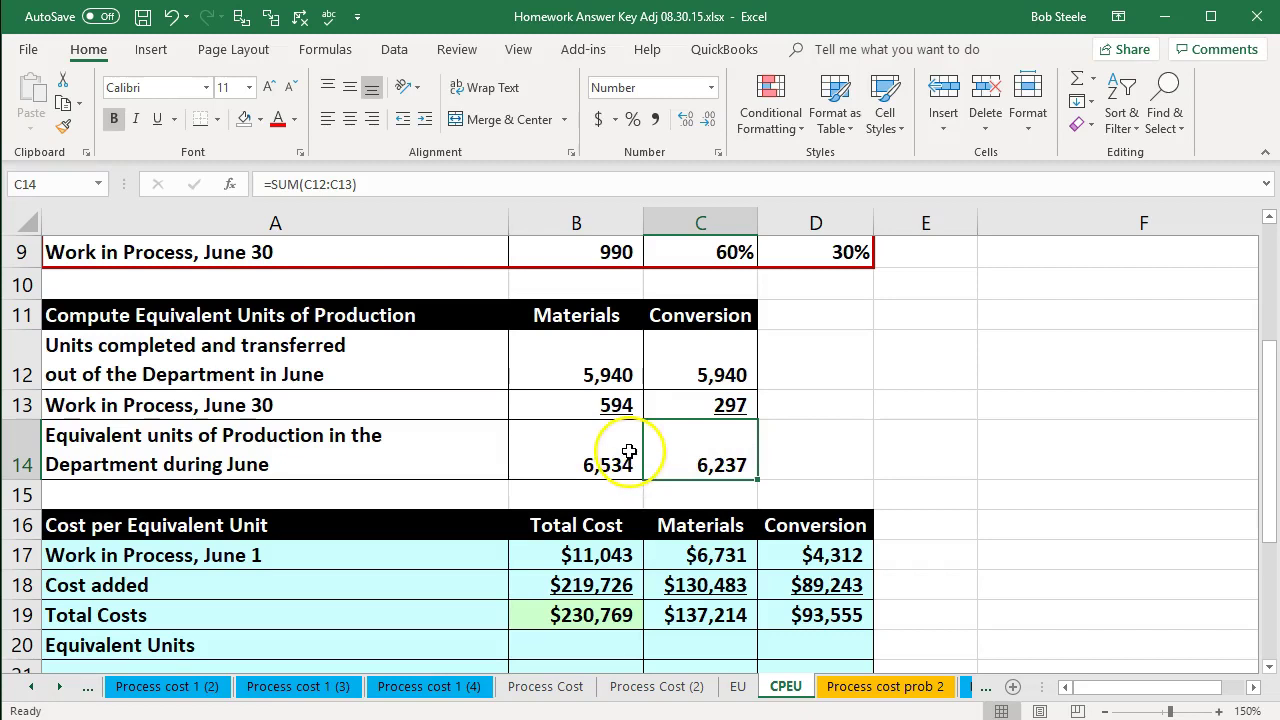
{"action": "left_click", "coordinate": [572, 455]}
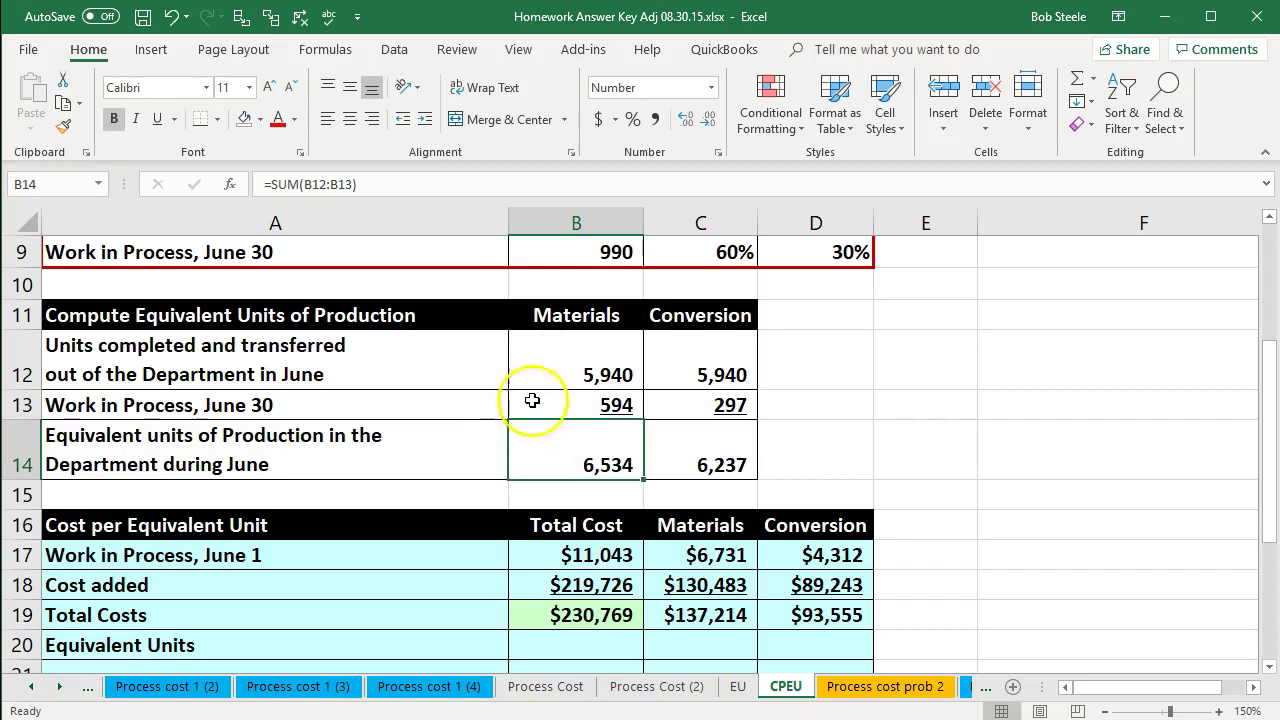
{"action": "scroll", "coordinate": [531, 386], "scroll_direction": "down", "scroll_amount": 1}
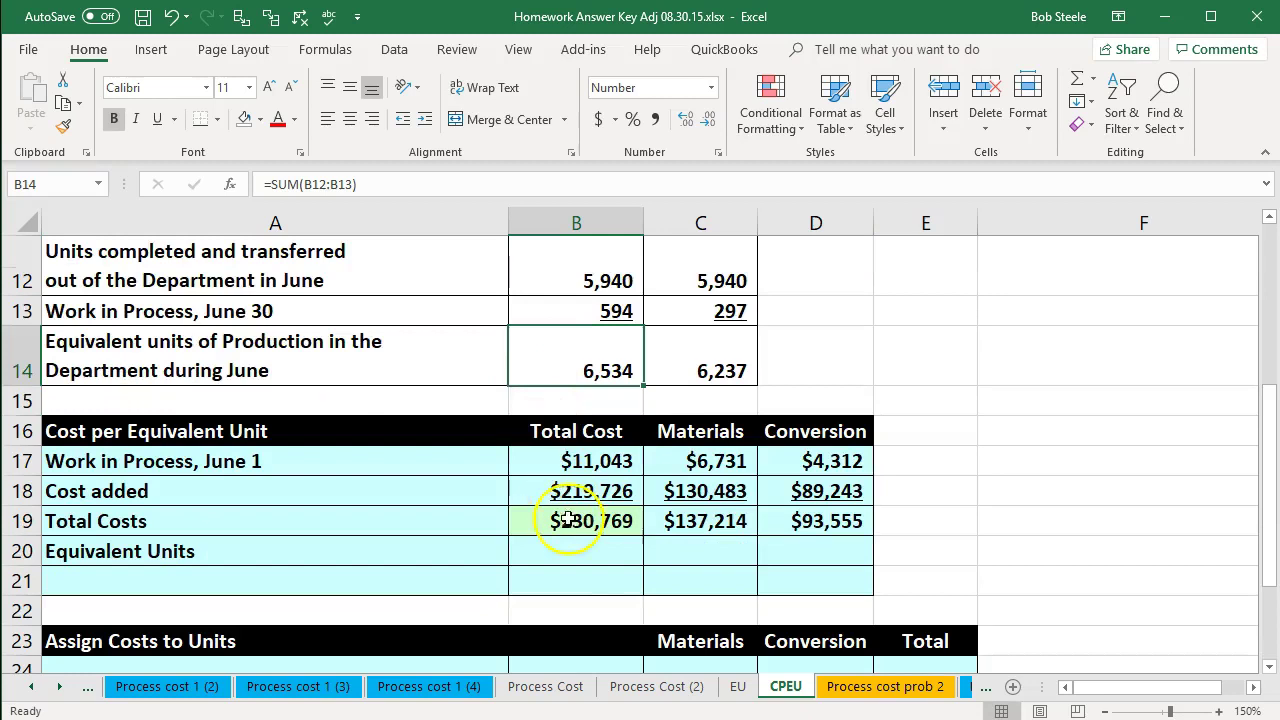
{"action": "left_click", "coordinate": [574, 558]}
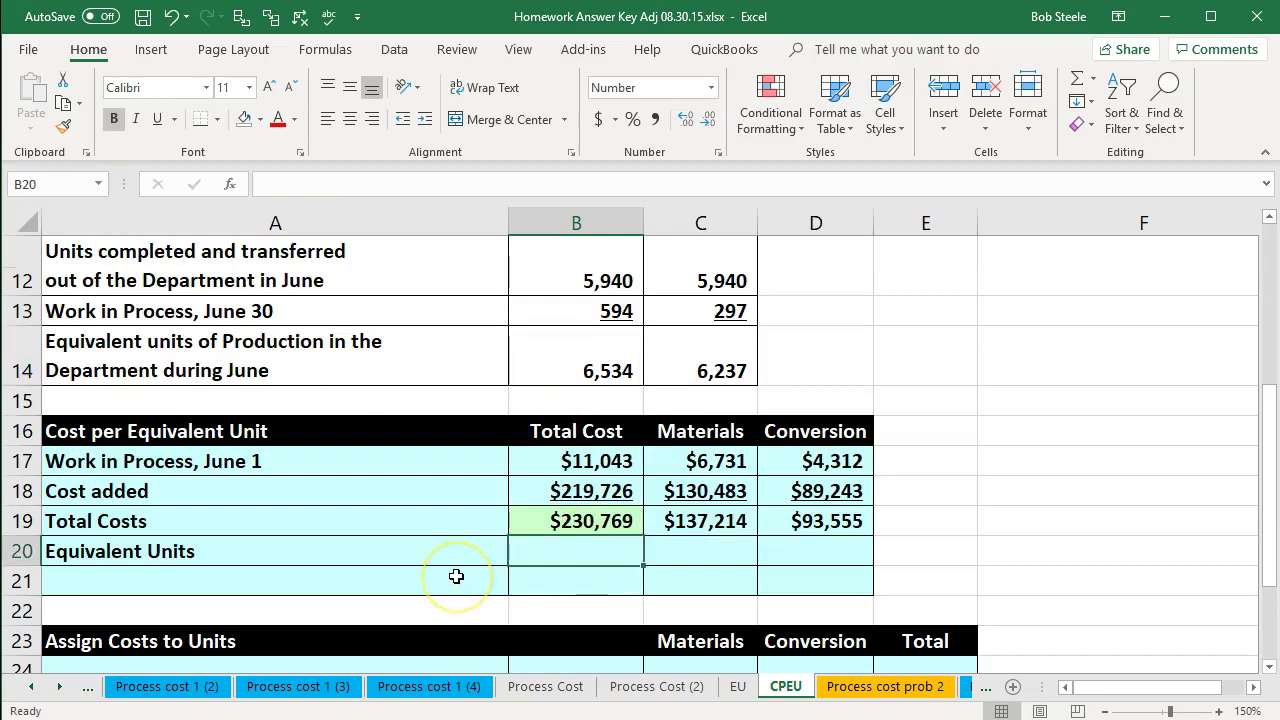
Link the Equivalent Units row to the totals: =B14 (6,534) materials and =C14 (6,237) conversion
{"action": "type", "text": "="}
{"action": "key", "text": "BackSpace"}
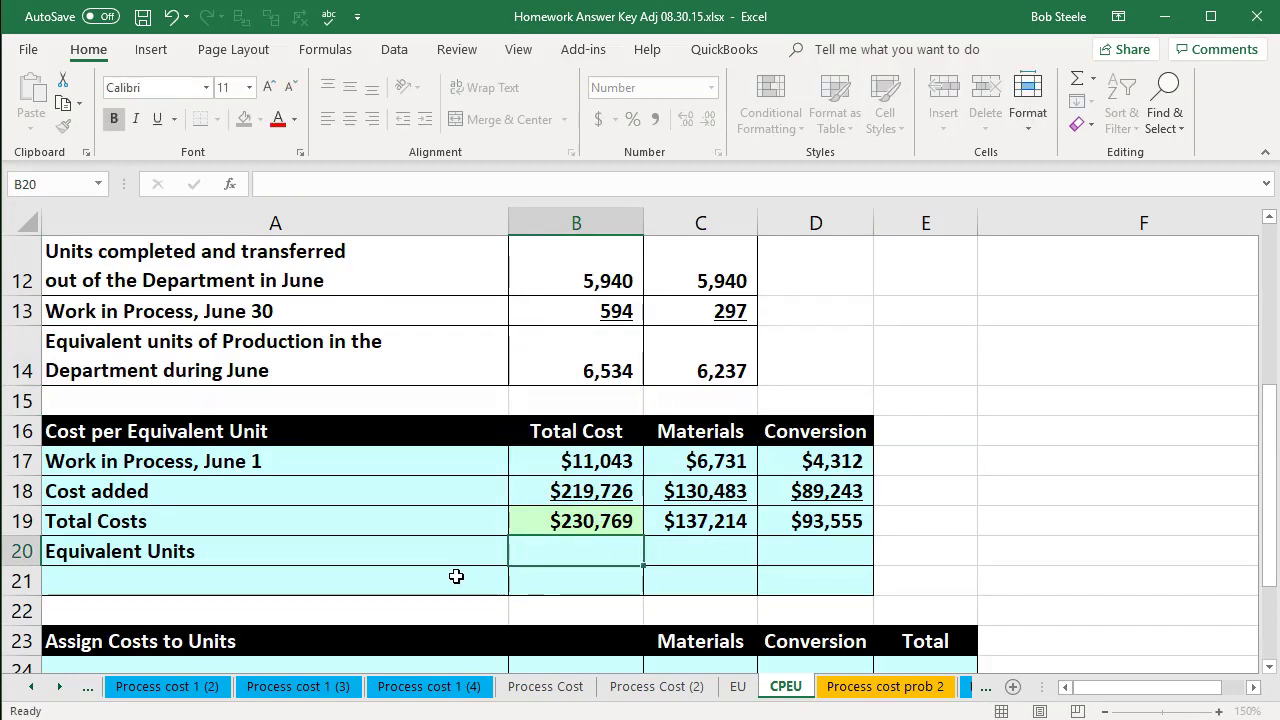
{"action": "key", "text": "Tab"}
{"action": "type", "text": "="}
{"action": "key", "text": "Up"}
{"action": "key", "text": "Up"}
{"action": "key", "text": "Up"}
{"action": "key", "text": "Up"}
{"action": "key", "text": "Up"}
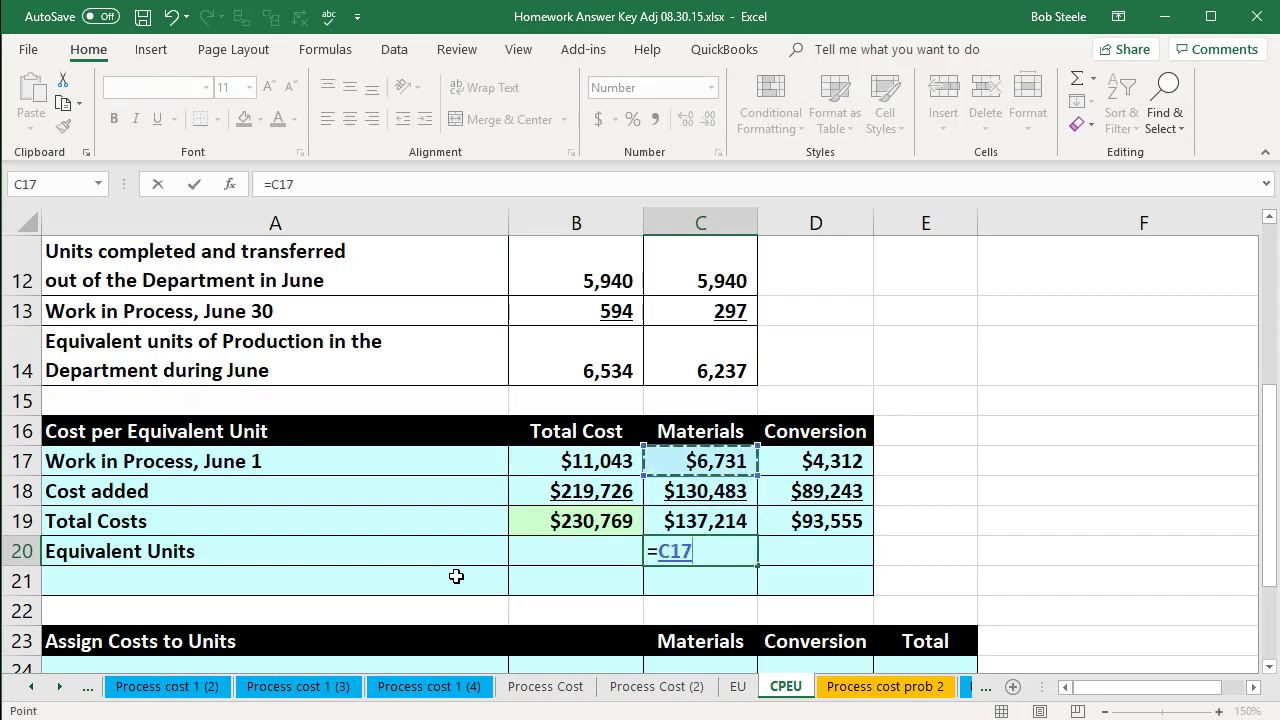
{"action": "key", "text": "Left"}
{"action": "key", "text": "Up"}
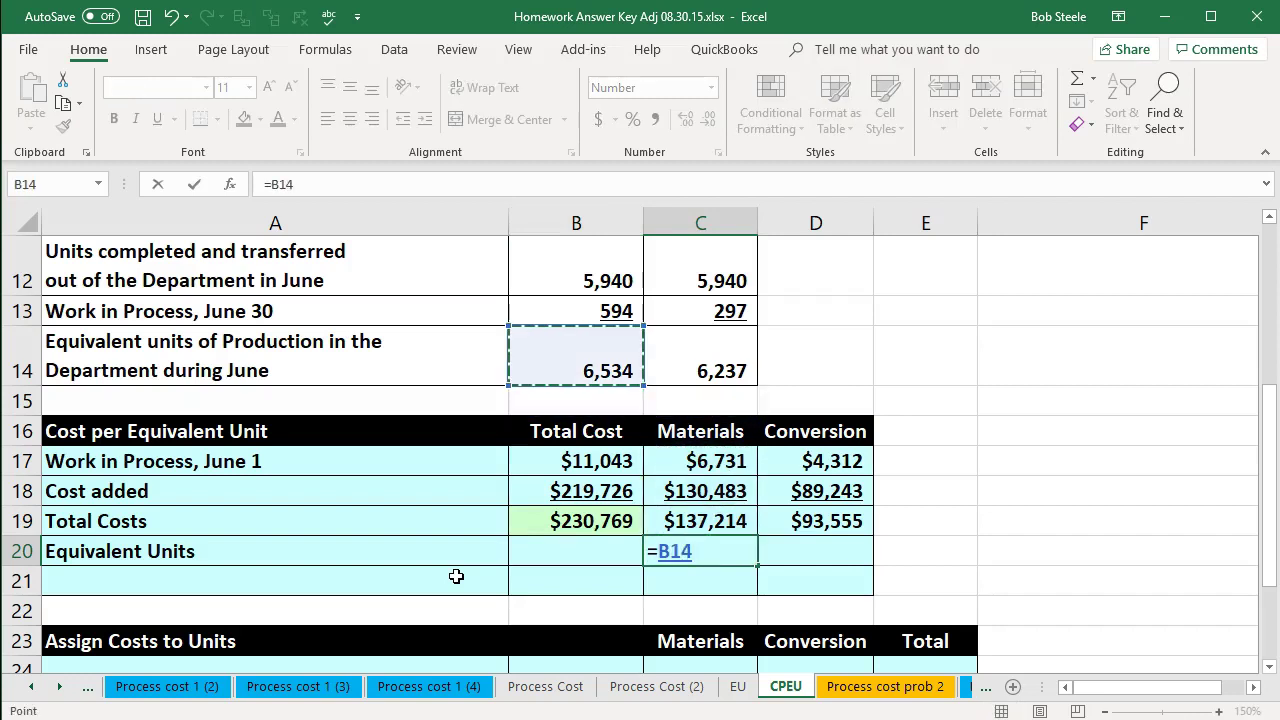
{"action": "key", "text": "Tab"}
{"action": "type", "text": "="}
{"action": "key", "text": "Up"}
{"action": "key", "text": "Up"}
{"action": "key", "text": "Up"}
{"action": "key", "text": "Up"}
{"action": "key", "text": "Up"}
{"action": "key", "text": "Up"}
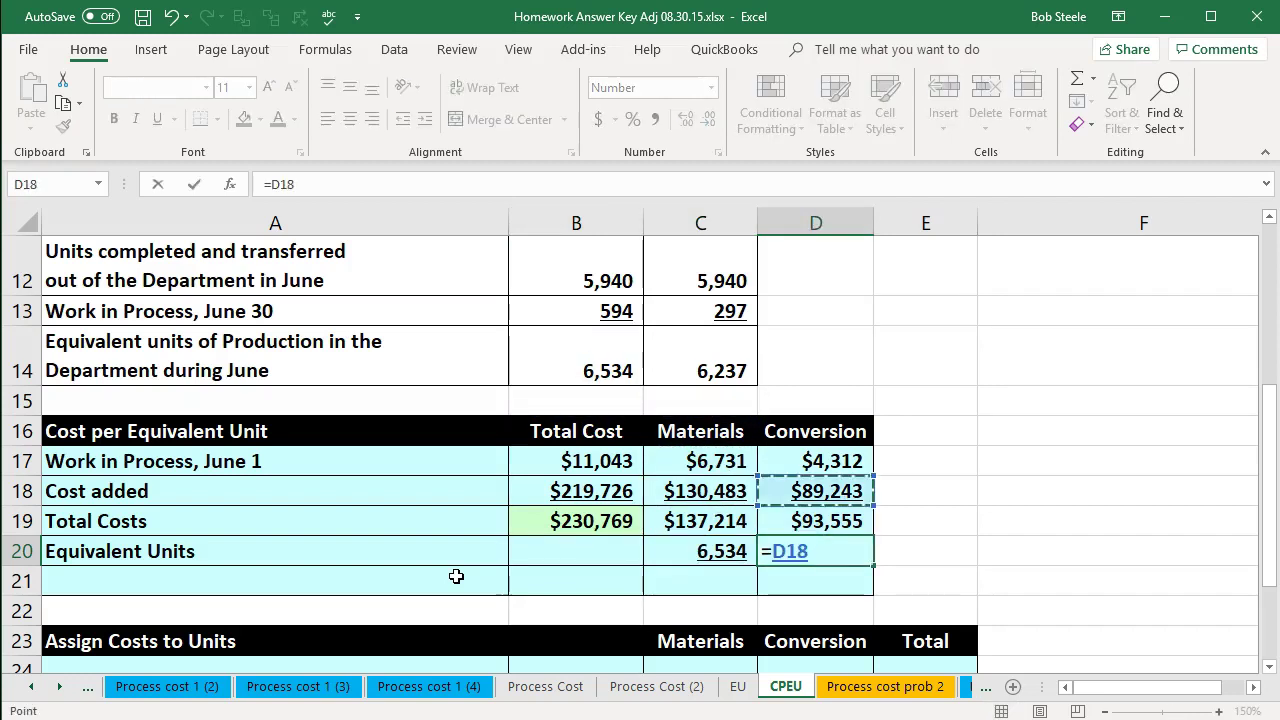
{"action": "key", "text": "Left"}
{"action": "key", "text": "Return"}
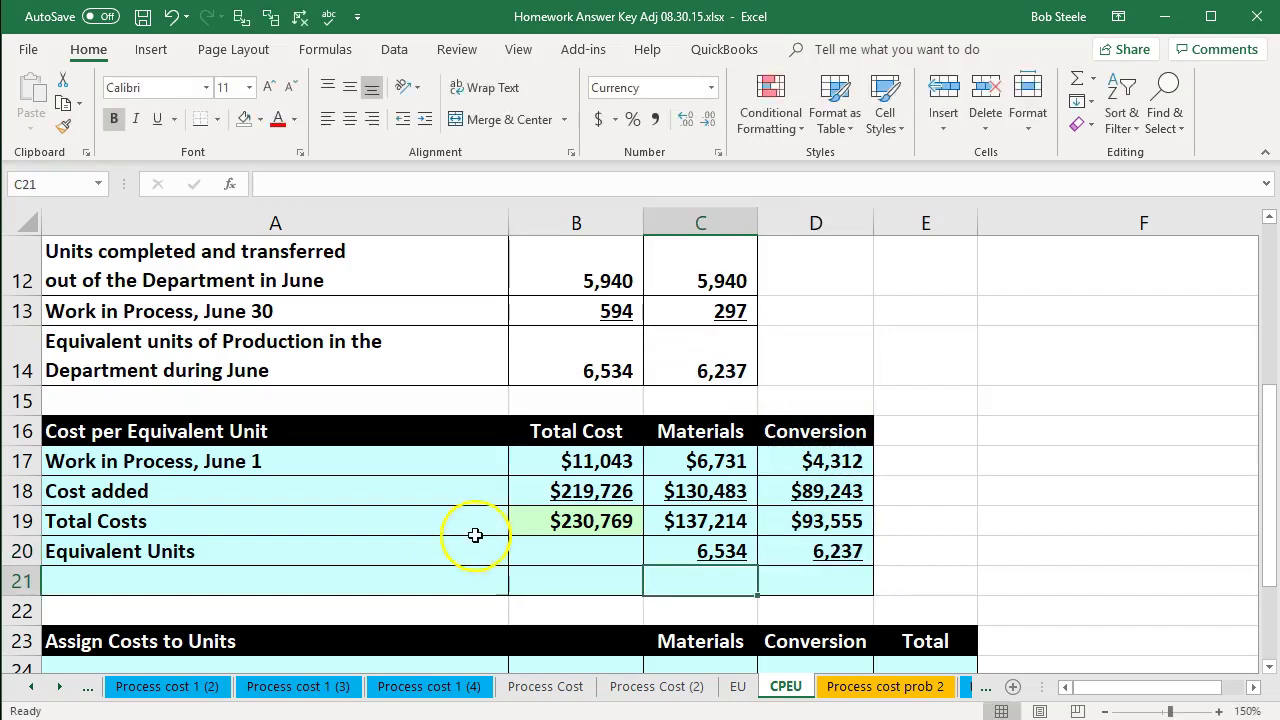
Label row 21 'Cost per equivalent unit' and select the materials cell C21
{"action": "scroll", "coordinate": [470, 525], "scroll_direction": "up", "scroll_amount": 1}
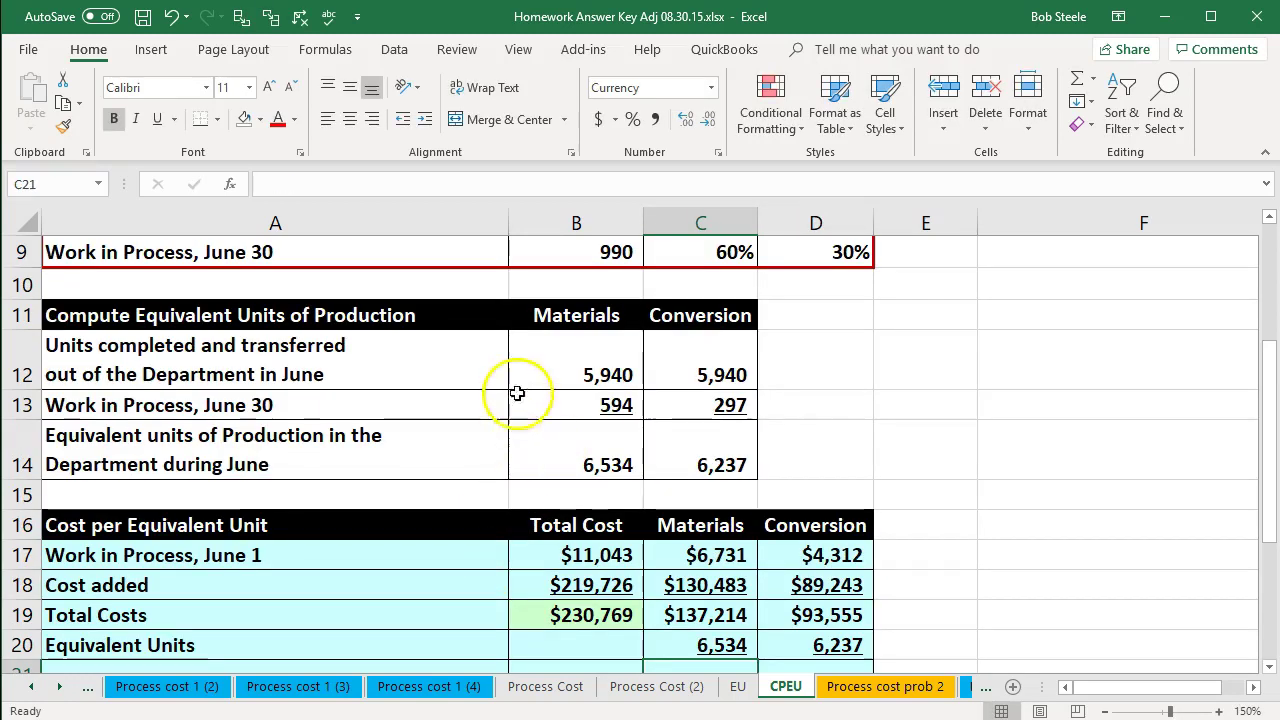
{"action": "left_click", "coordinate": [478, 326]}
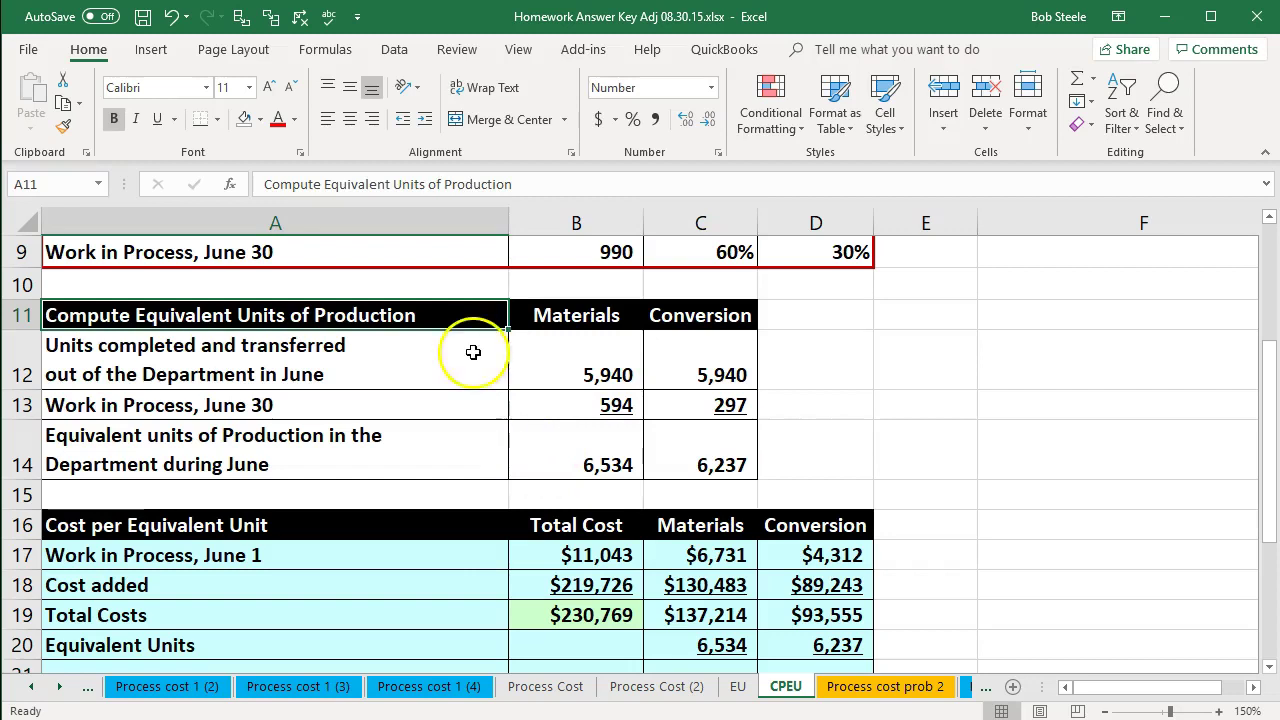
{"action": "scroll", "coordinate": [485, 402], "scroll_direction": "down", "scroll_amount": 1}
{"action": "scroll", "coordinate": [485, 402], "scroll_direction": "down", "scroll_amount": 1}
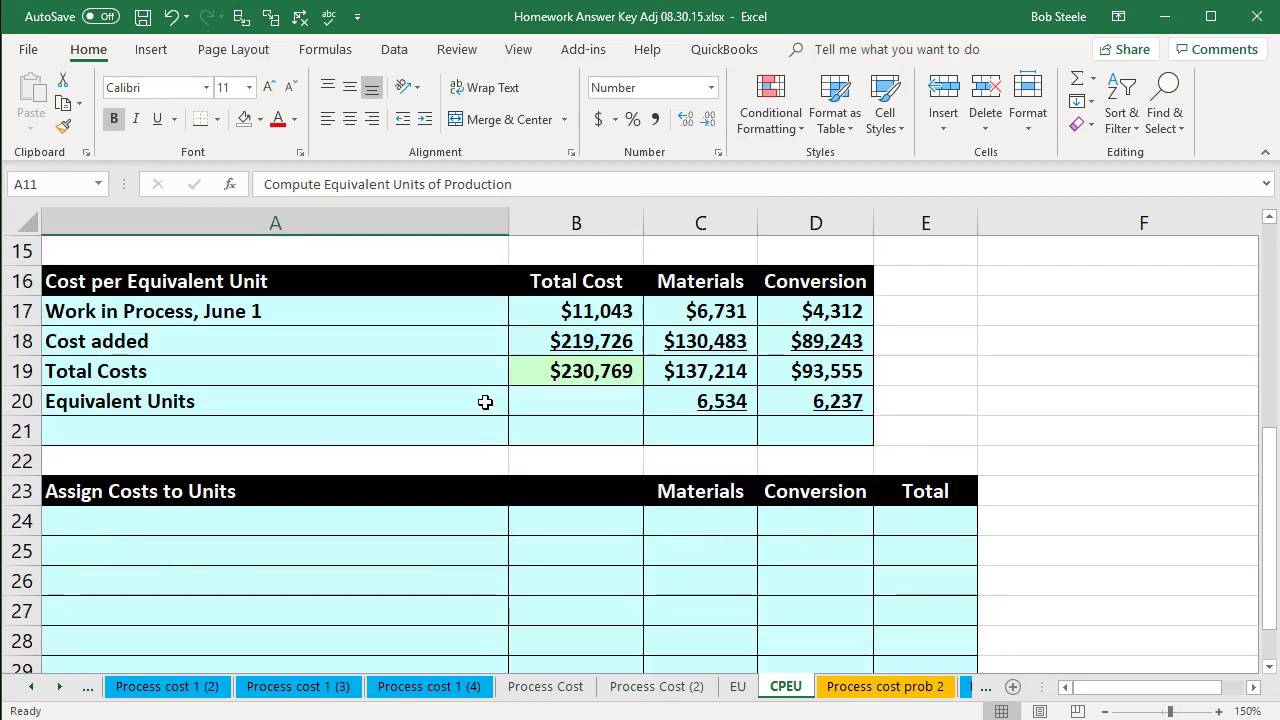
{"action": "left_click", "coordinate": [365, 430]}
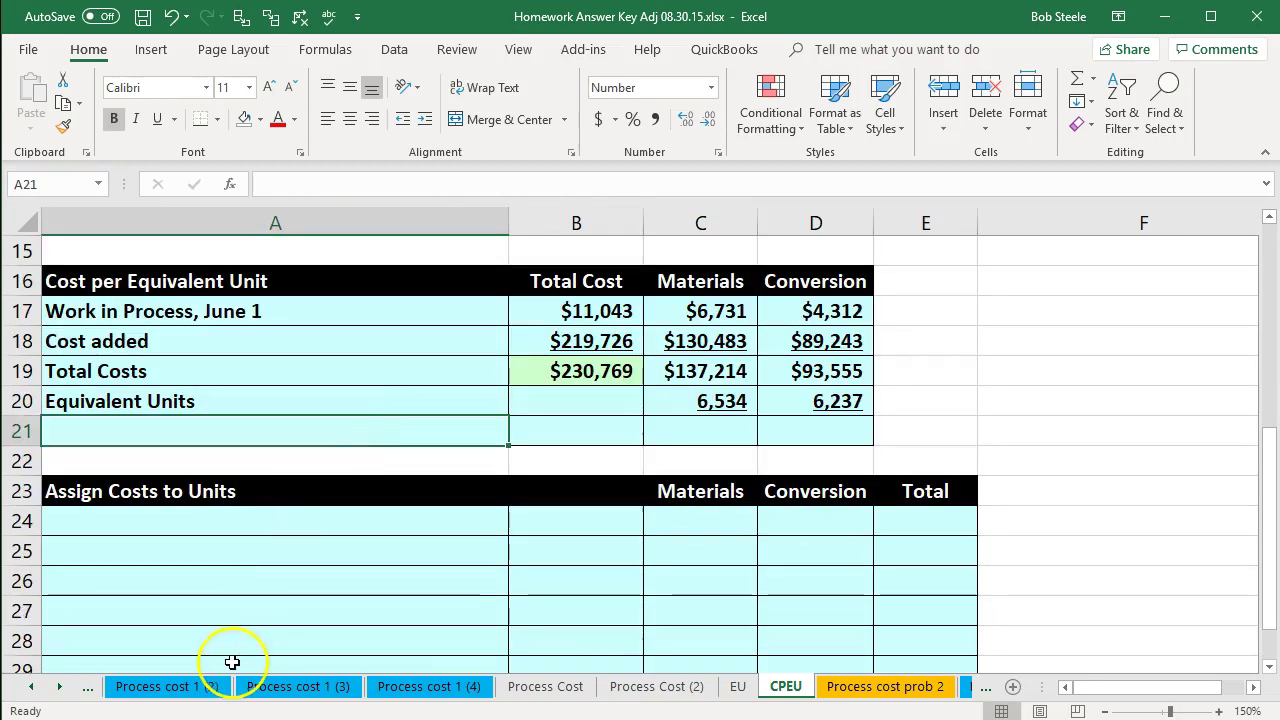
{"action": "type", "text": "Cost per equivalent unit"}
{"action": "left_click", "coordinate": [716, 440]}
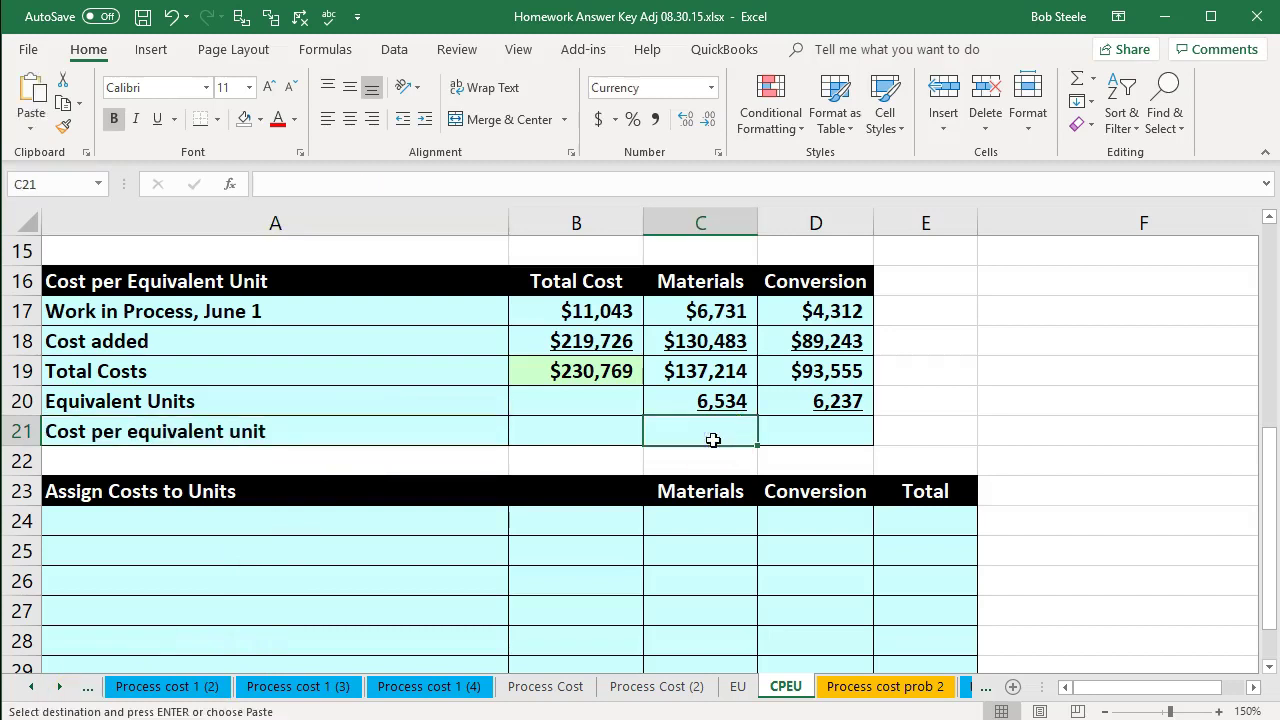
{"action": "key", "text": "XF86Calculator"}
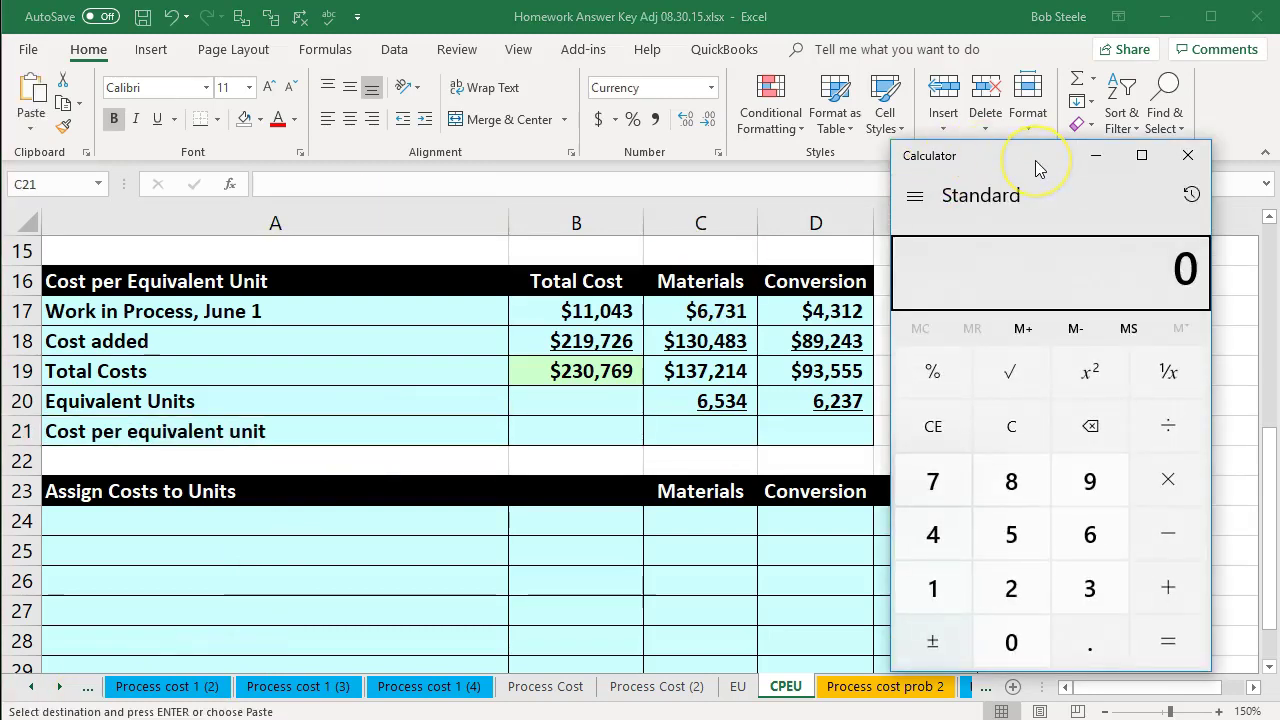
{"action": "type", "text": "137214"}
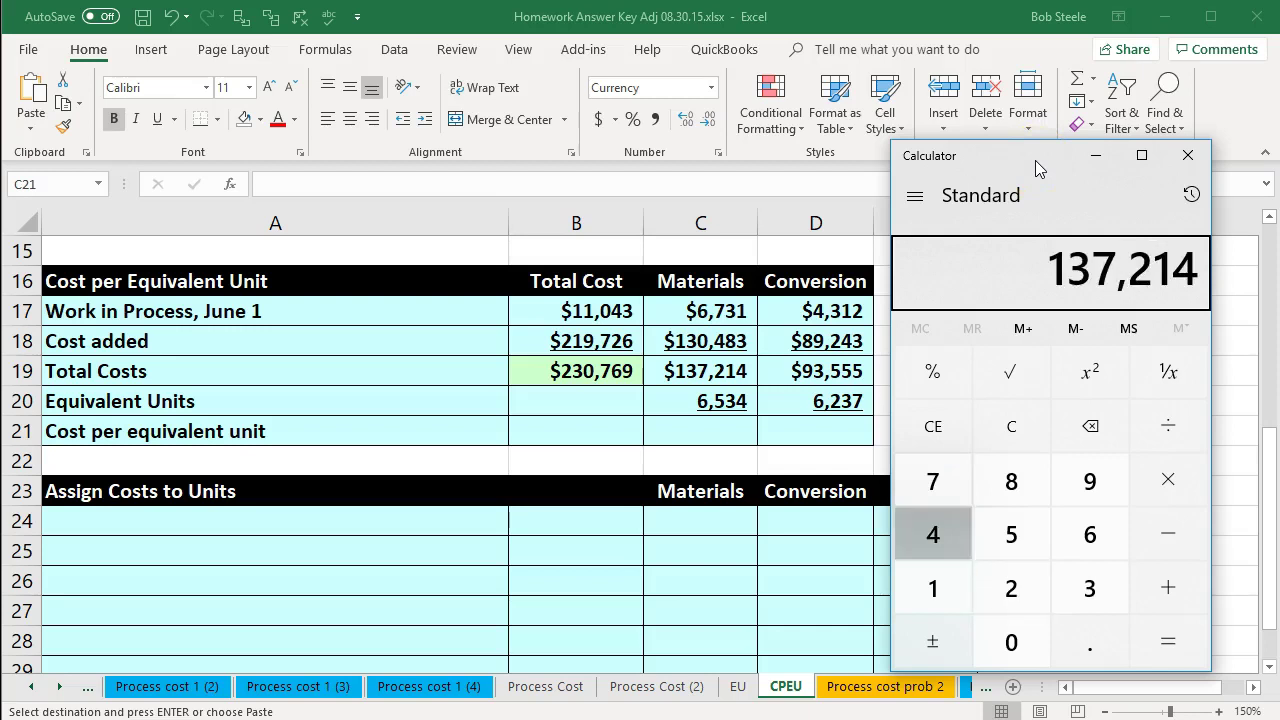
{"action": "key", "text": "slash"}
{"action": "type", "text": "6534"}
{"action": "key", "text": "Return"}
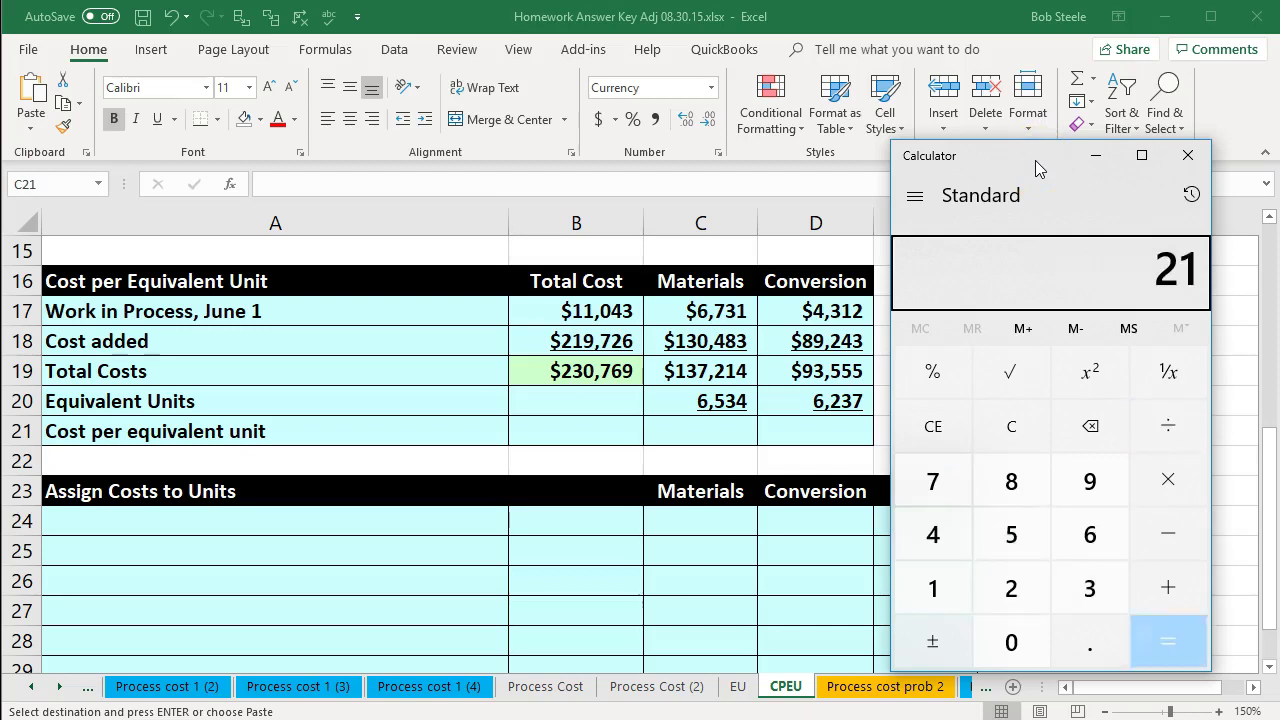
{"action": "left_click", "coordinate": [997, 443]}
{"action": "type", "text": "93555"}
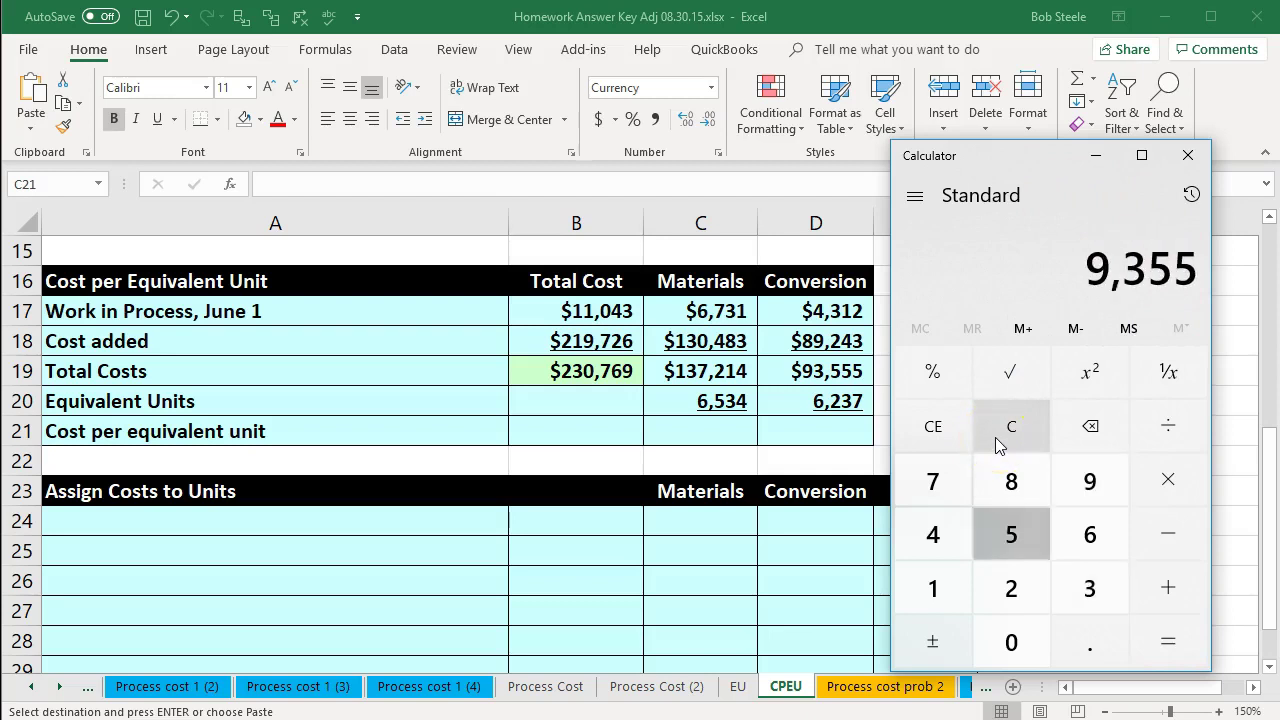
{"action": "type", "text": "6237"}
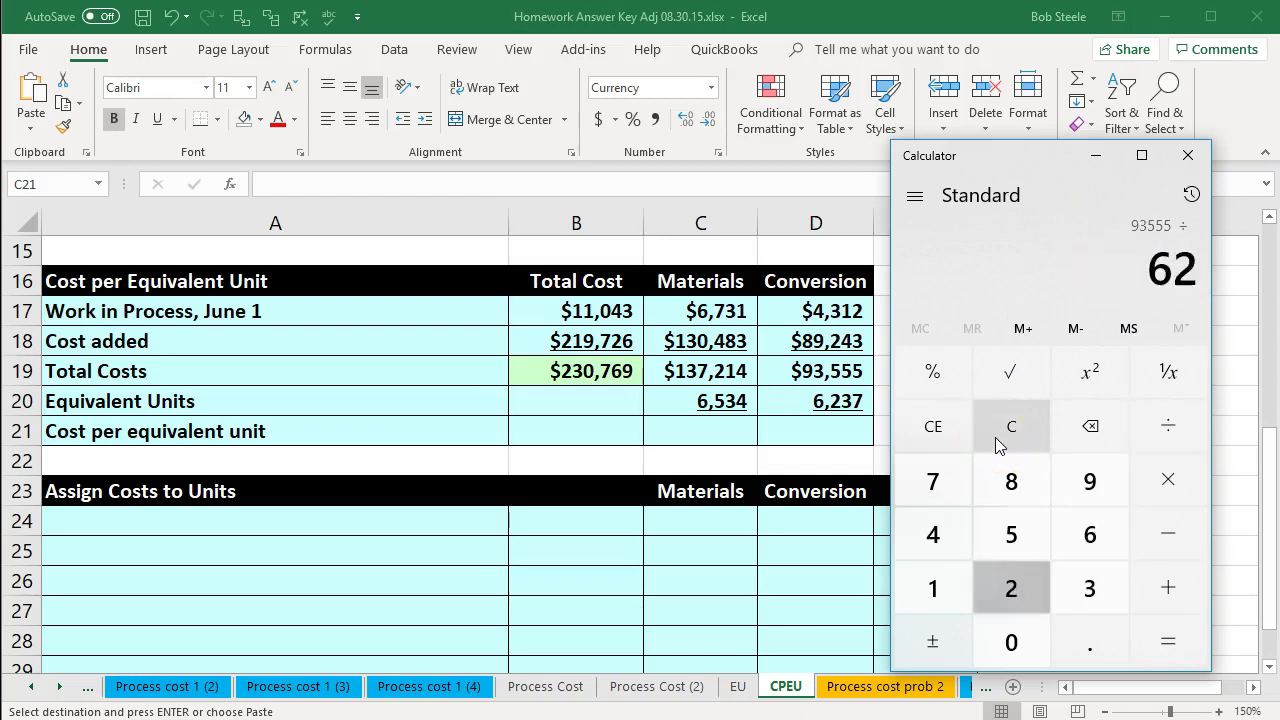
{"action": "key", "text": "Return"}
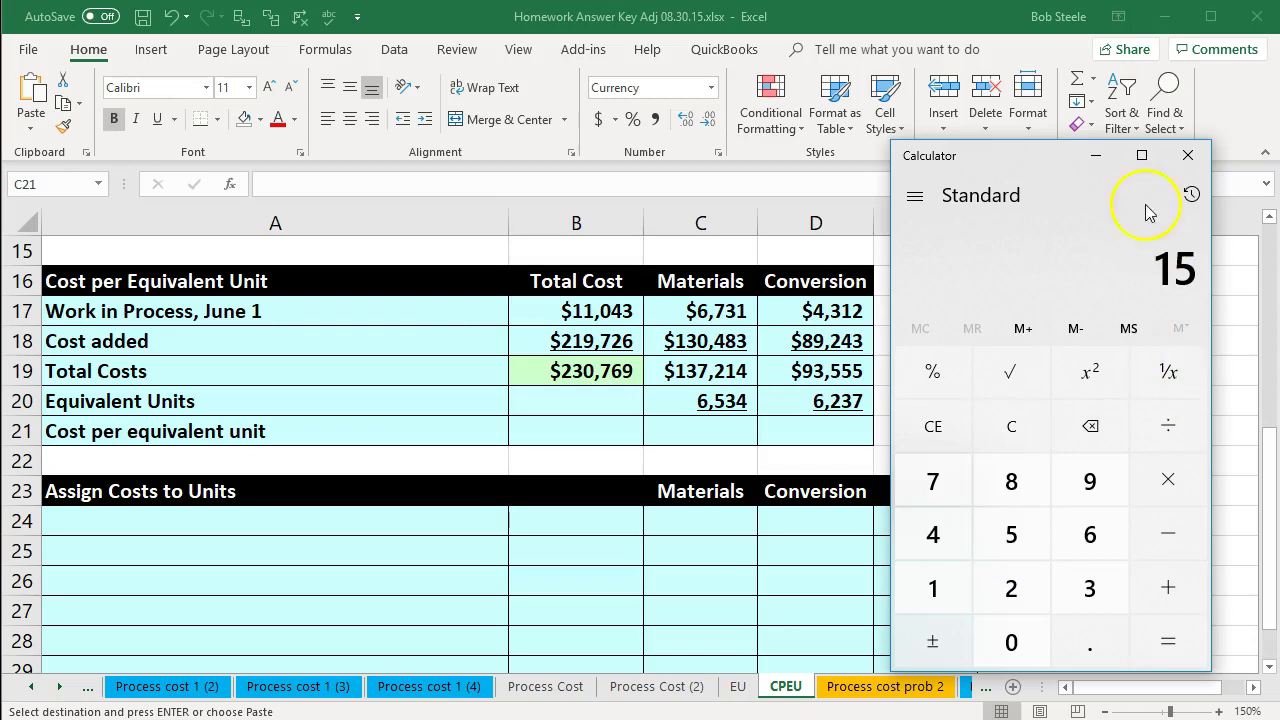
{"action": "left_click", "coordinate": [1188, 155]}
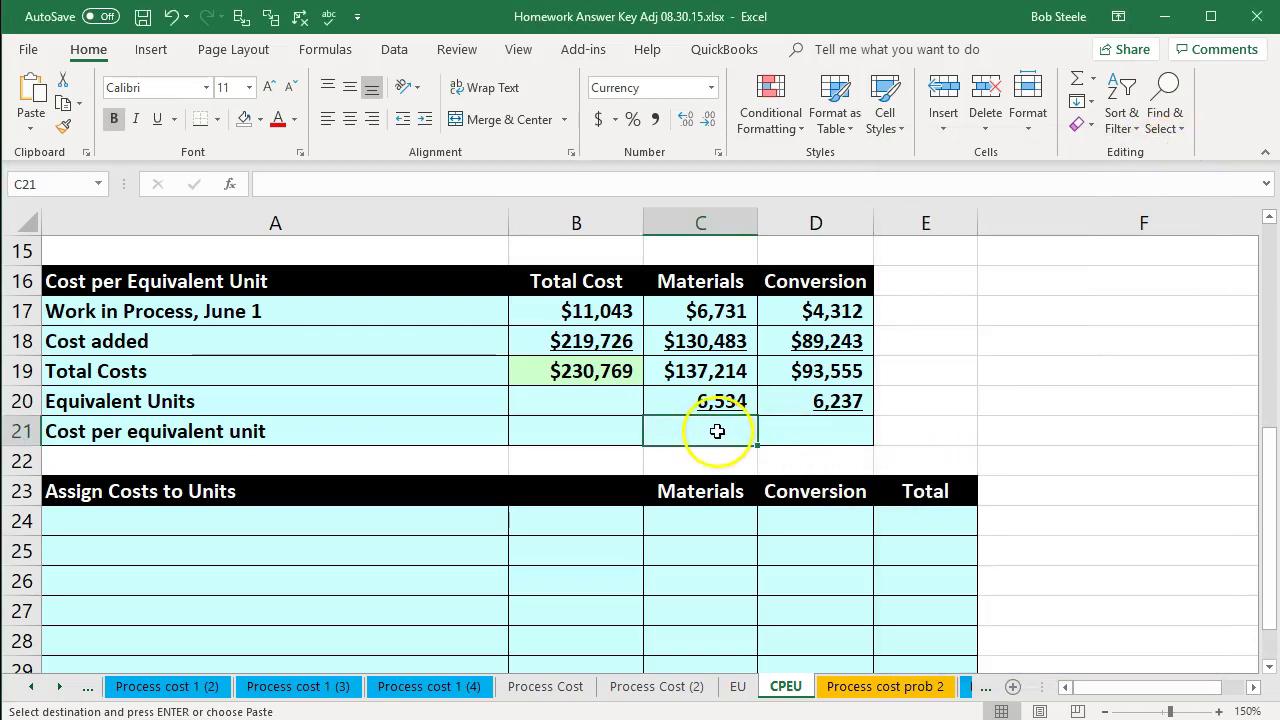
Enter =C19/C20 in C21 for a $21 materials cost per equivalent unit, then check its references
{"action": "type", "text": "="}
{"action": "left_click", "coordinate": [694, 371]}
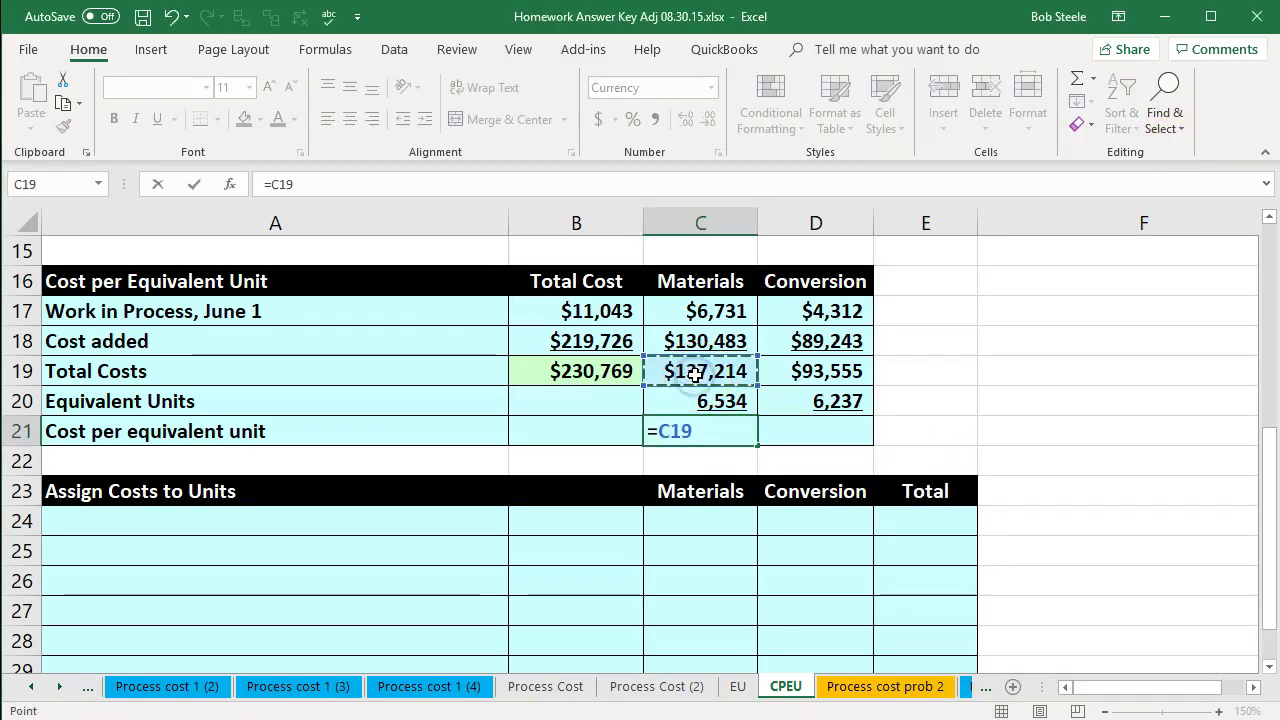
{"action": "type", "text": "/"}
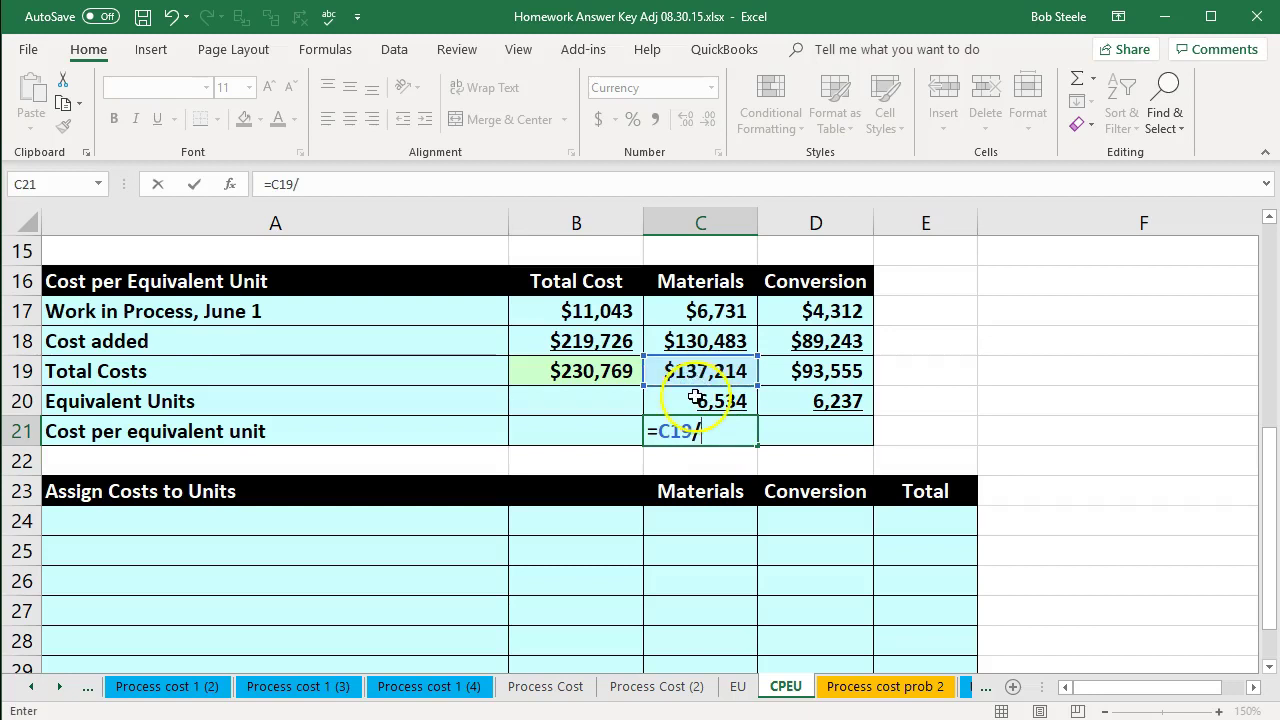
{"action": "left_click", "coordinate": [697, 402]}
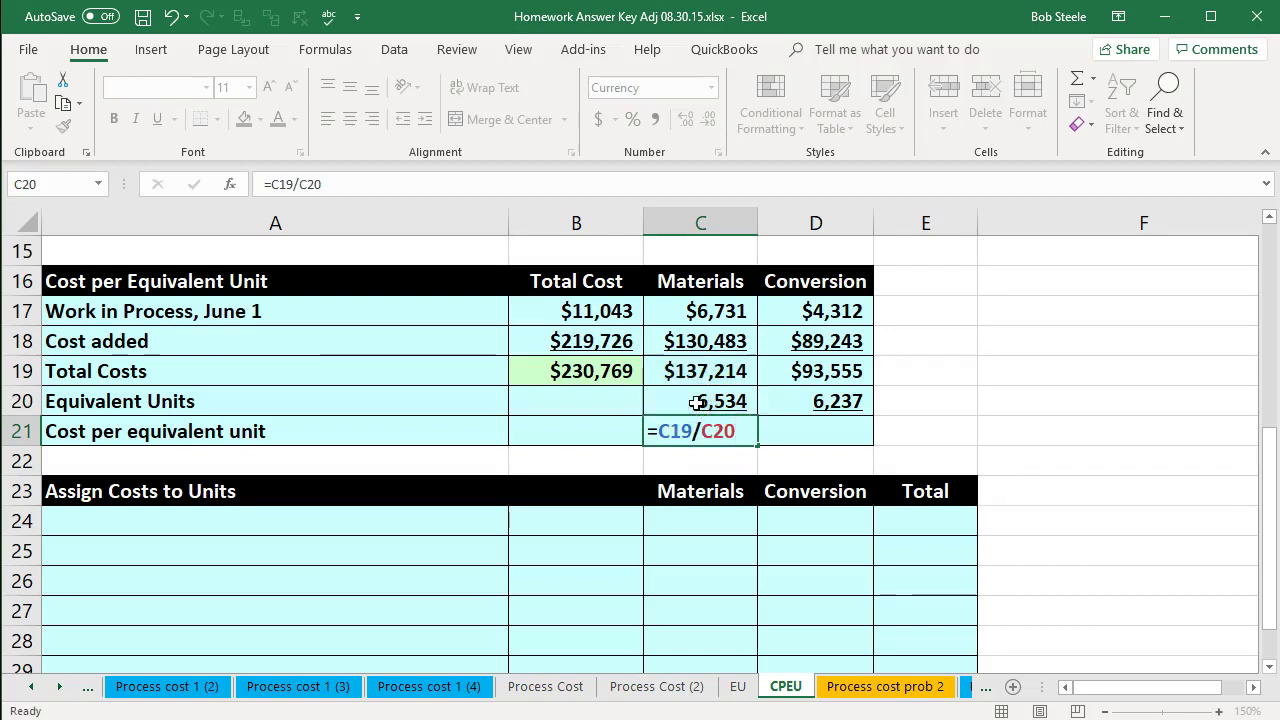
{"action": "key", "text": "Tab"}
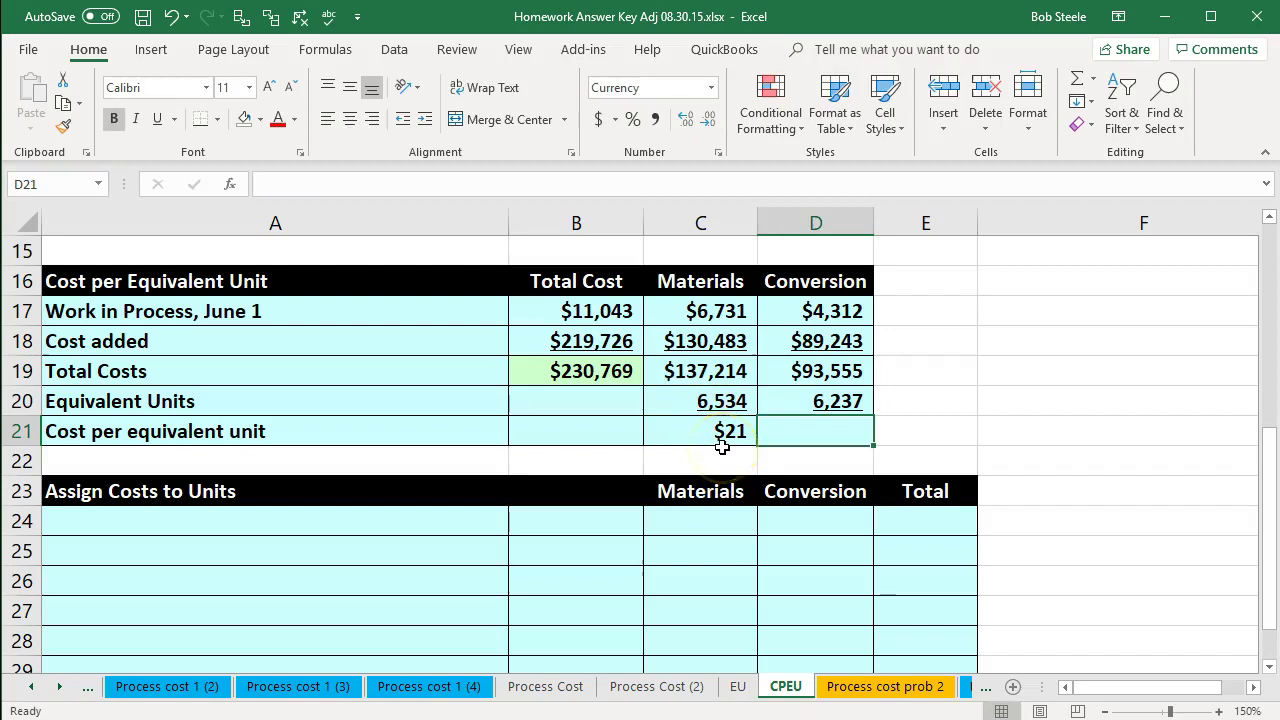
{"action": "left_click", "coordinate": [714, 372]}
{"action": "left_click", "coordinate": [710, 404]}
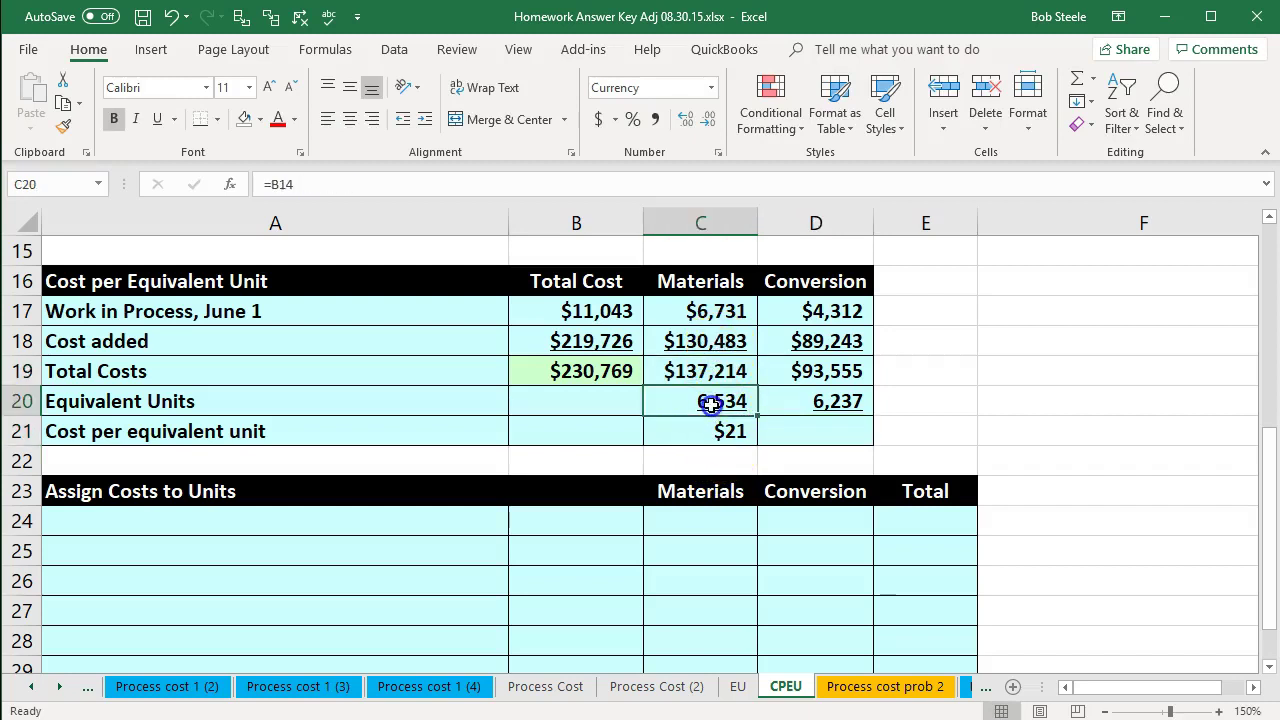
{"action": "left_click", "coordinate": [713, 428]}
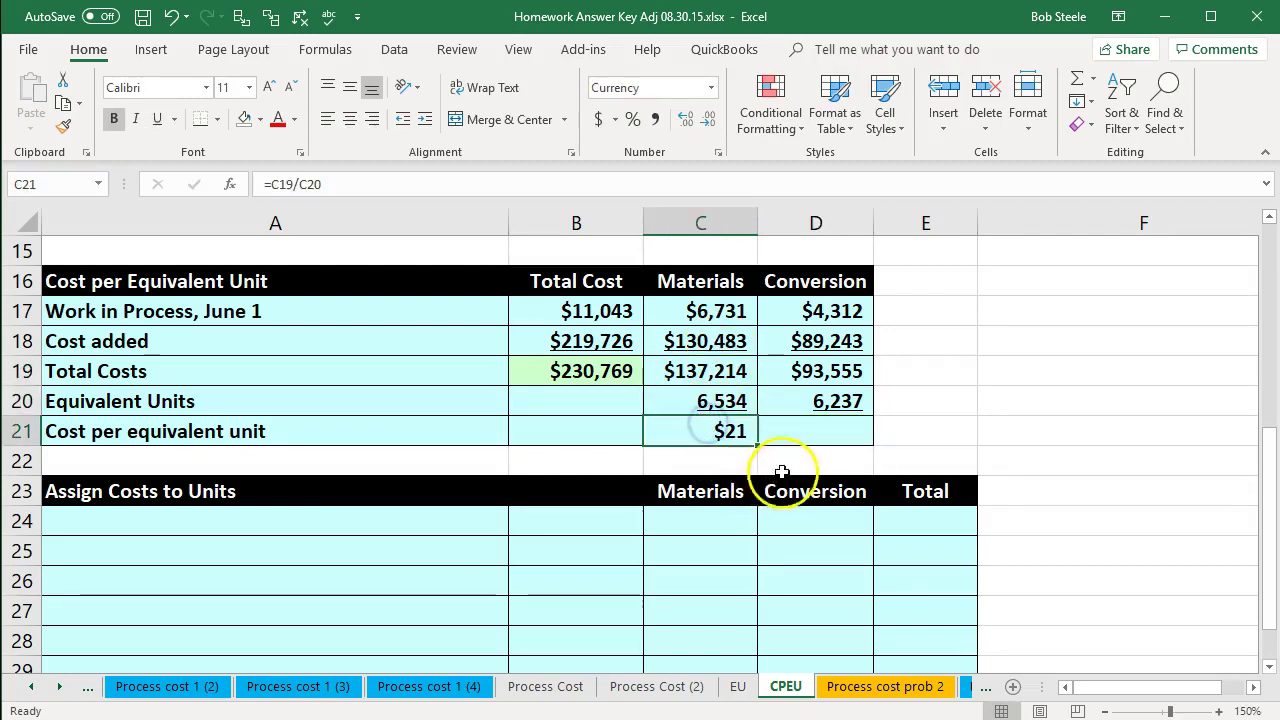
Enter =D19/D20 in D21 for a $15 conversion cost, then select C21:D21
{"action": "left_click", "coordinate": [810, 432]}
{"action": "type", "text": "="}
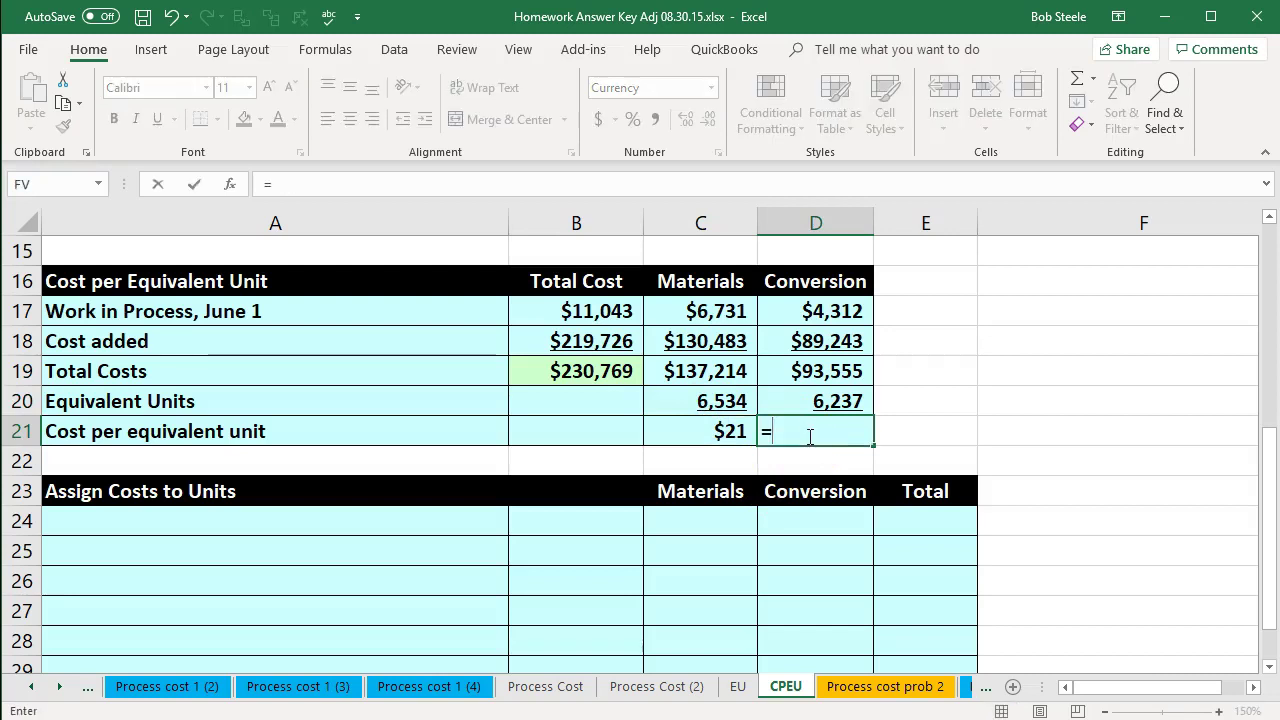
{"action": "left_click", "coordinate": [828, 372]}
{"action": "type", "text": "/"}
{"action": "left_click", "coordinate": [858, 401]}
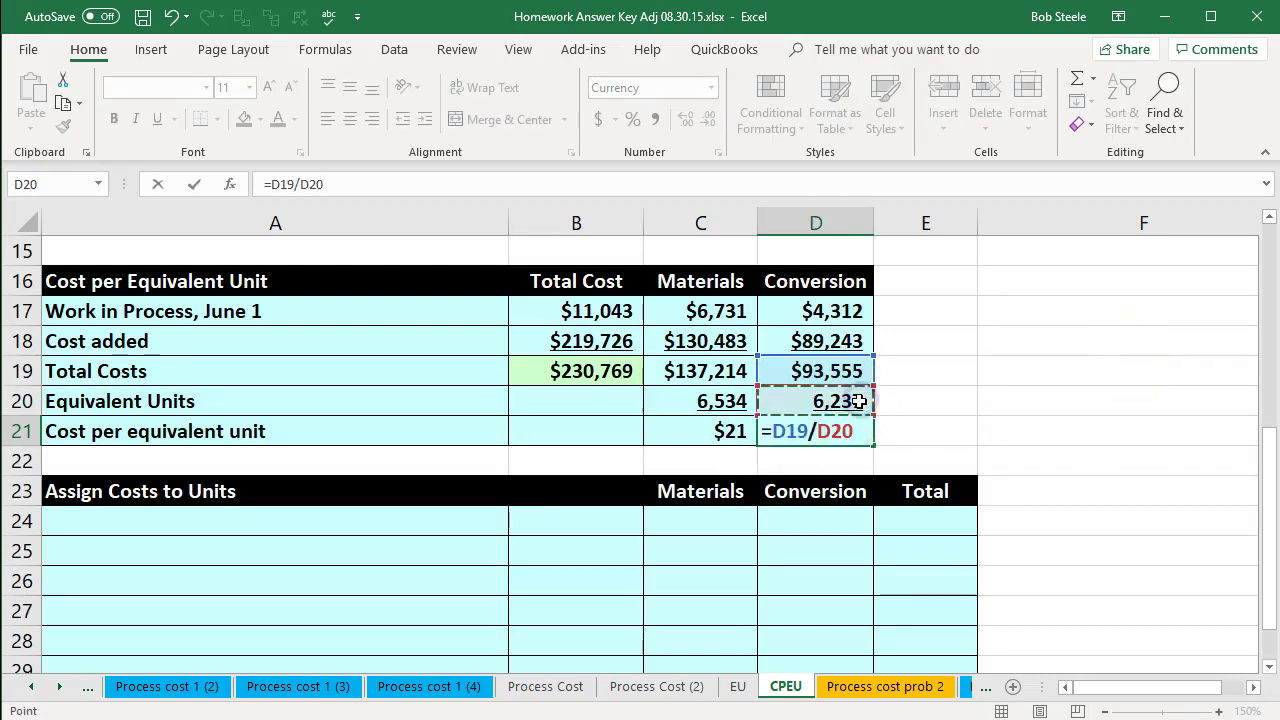
{"action": "key", "text": "Return"}
{"action": "left_click_drag", "start_coordinate": [731, 432], "coordinate": [806, 430]}
{"action": "left_click", "coordinate": [703, 119]}
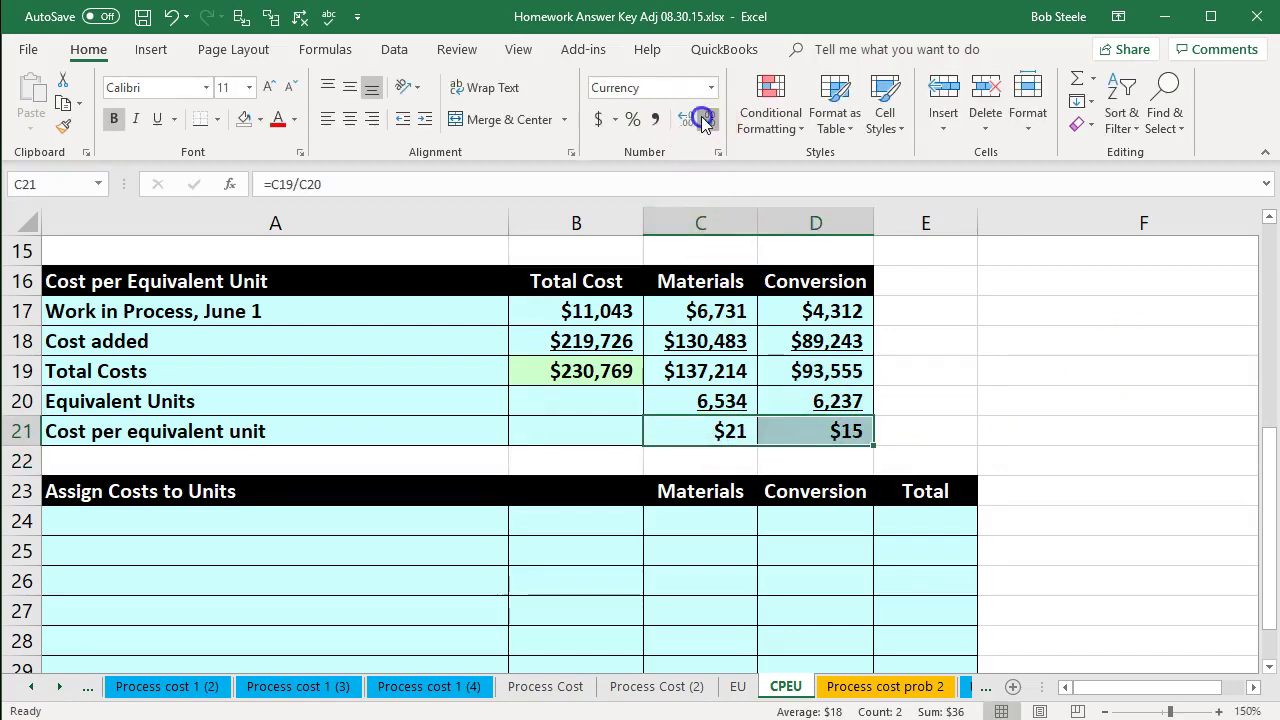
{"action": "left_click", "coordinate": [682, 119]}
{"action": "left_click", "coordinate": [683, 120]}
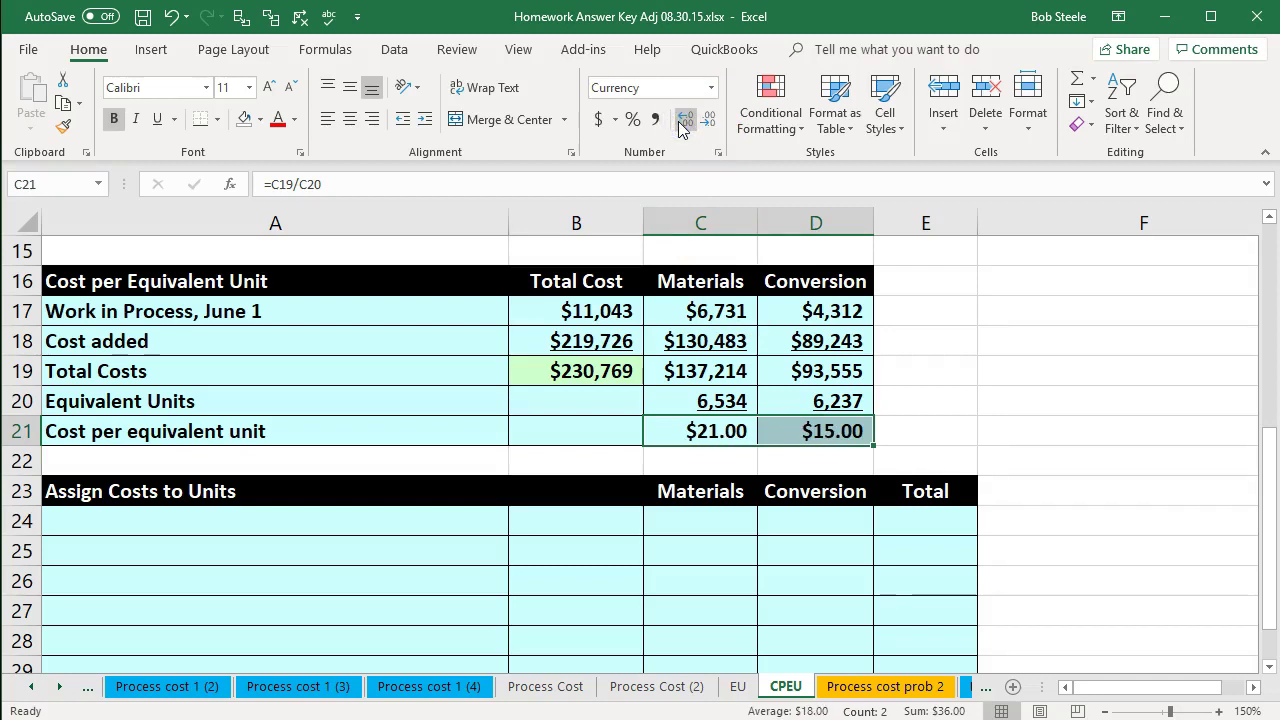
{"action": "left_click", "coordinate": [706, 120]}
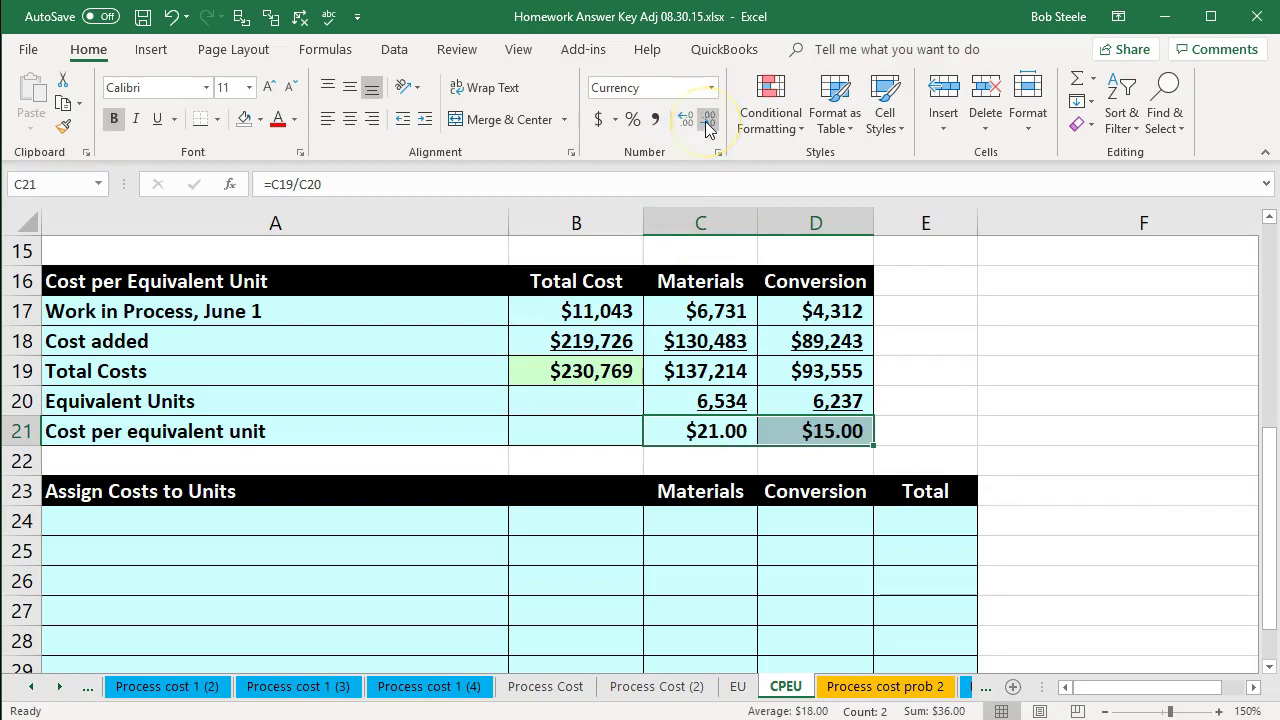
{"action": "left_click", "coordinate": [706, 121]}
{"action": "left_click", "coordinate": [706, 121]}
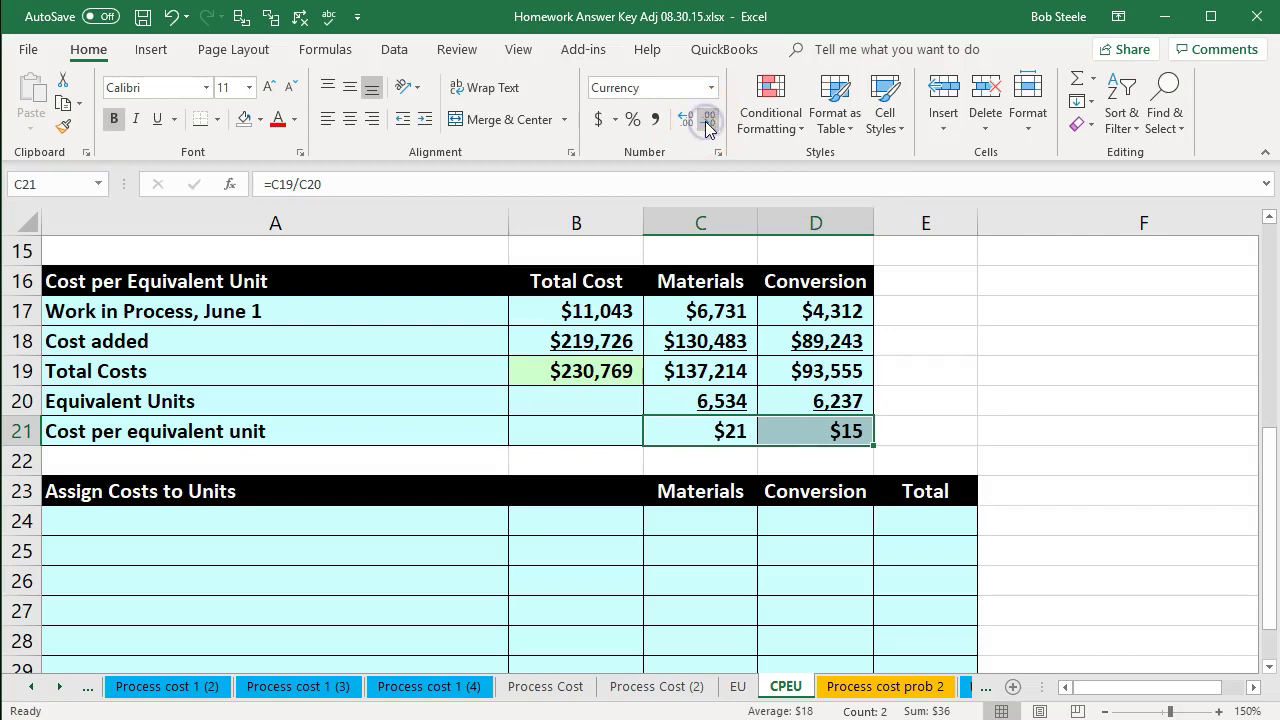
{"action": "left_click", "coordinate": [552, 618]}
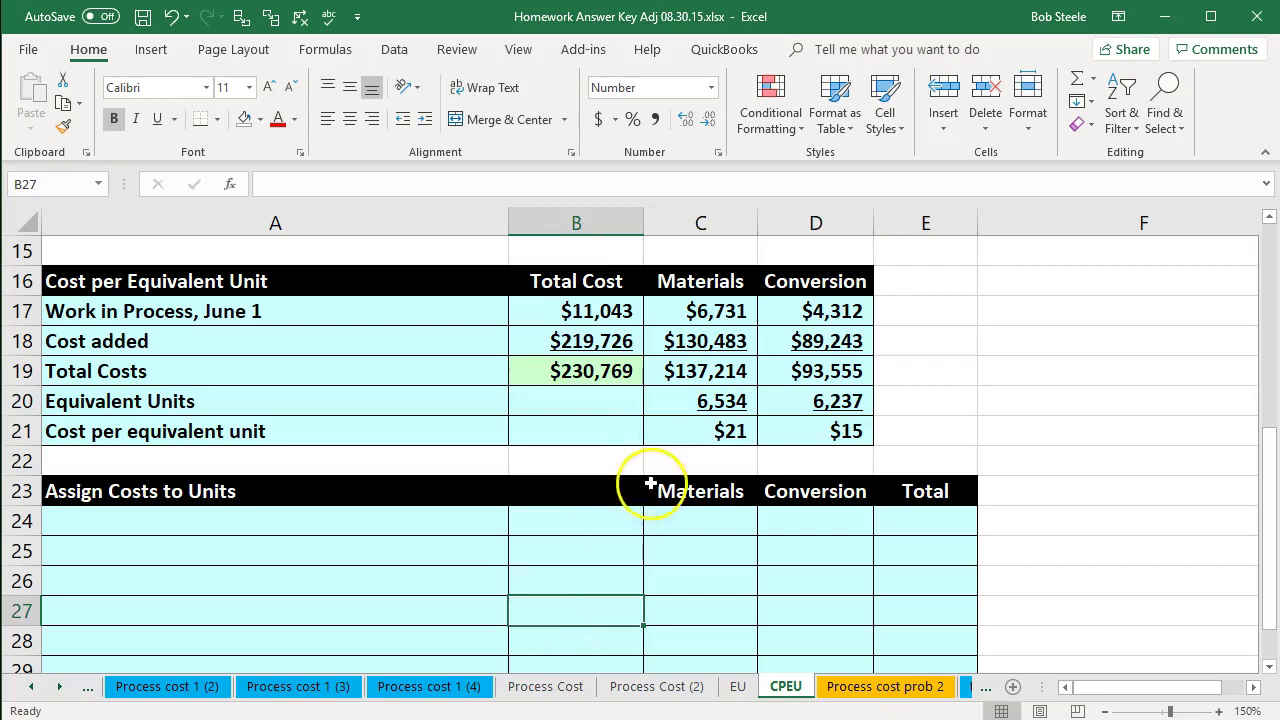
{"action": "left_click_drag", "start_coordinate": [691, 425], "coordinate": [775, 421]}
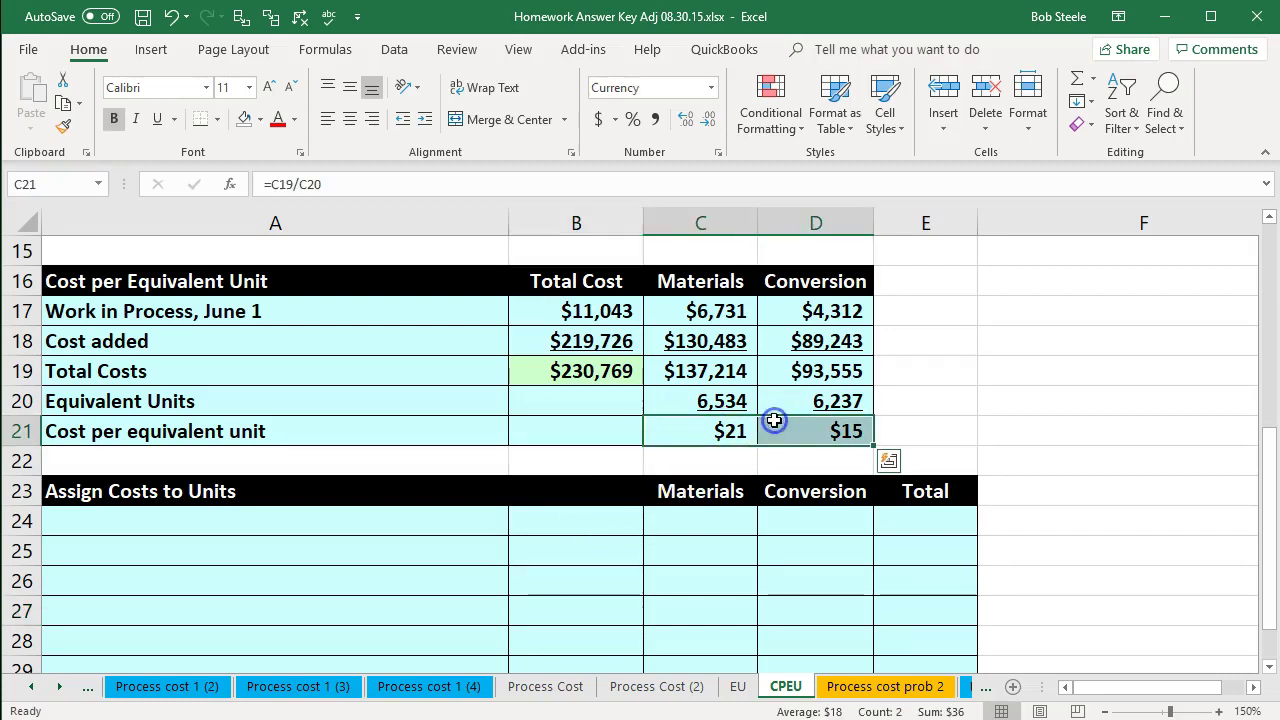
{"action": "scroll", "coordinate": [737, 586], "scroll_direction": "up", "scroll_amount": 2}
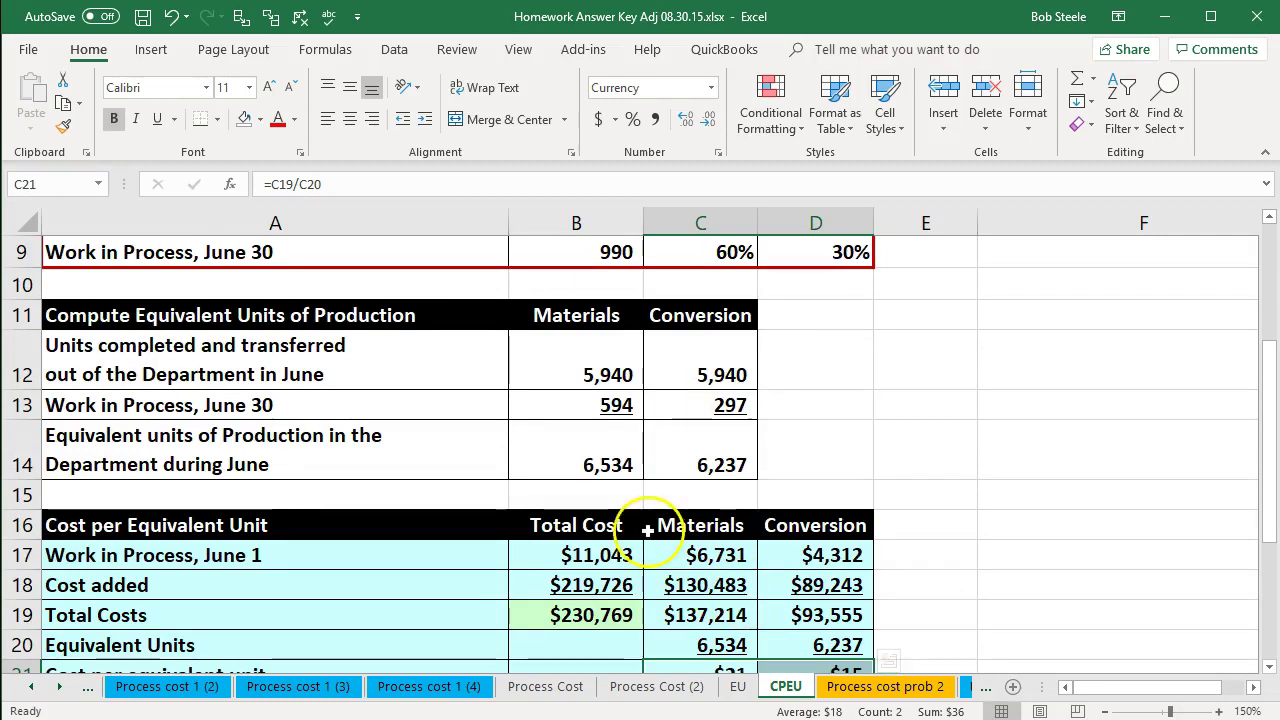
{"action": "left_click", "coordinate": [569, 464]}
{"action": "left_click", "coordinate": [578, 373]}
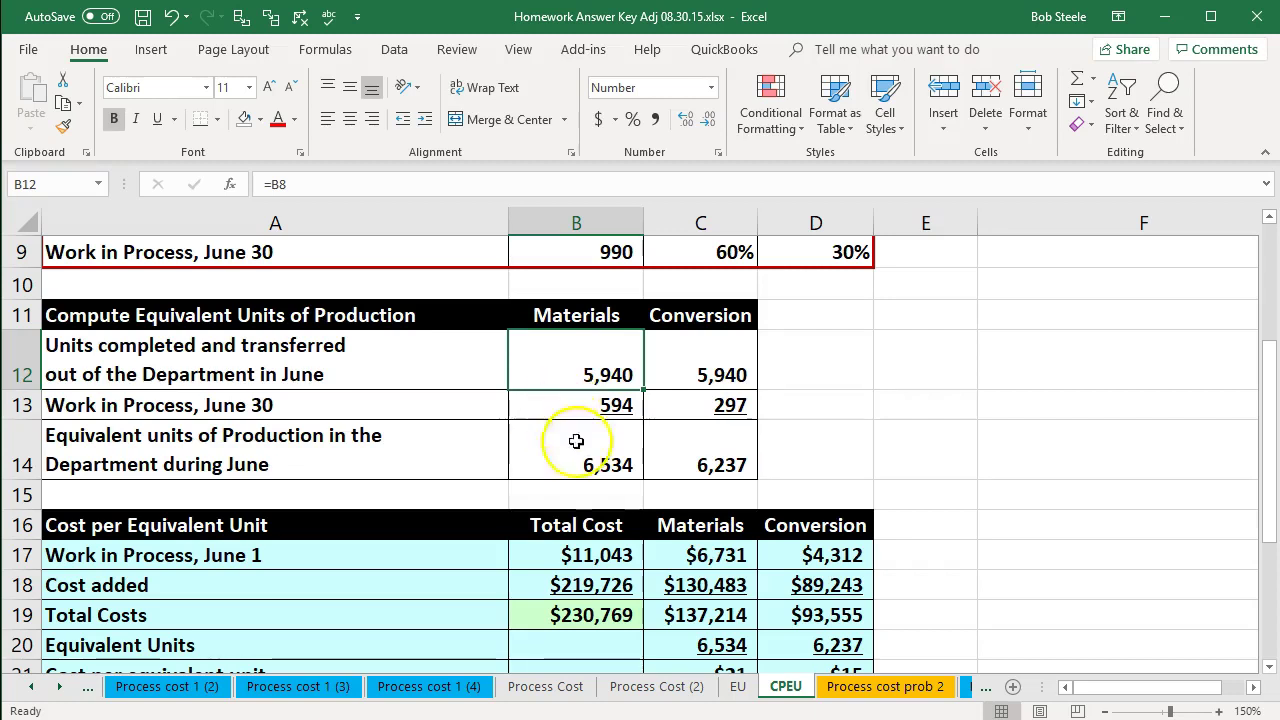
{"action": "scroll", "coordinate": [700, 450], "scroll_direction": "down", "scroll_amount": 2}
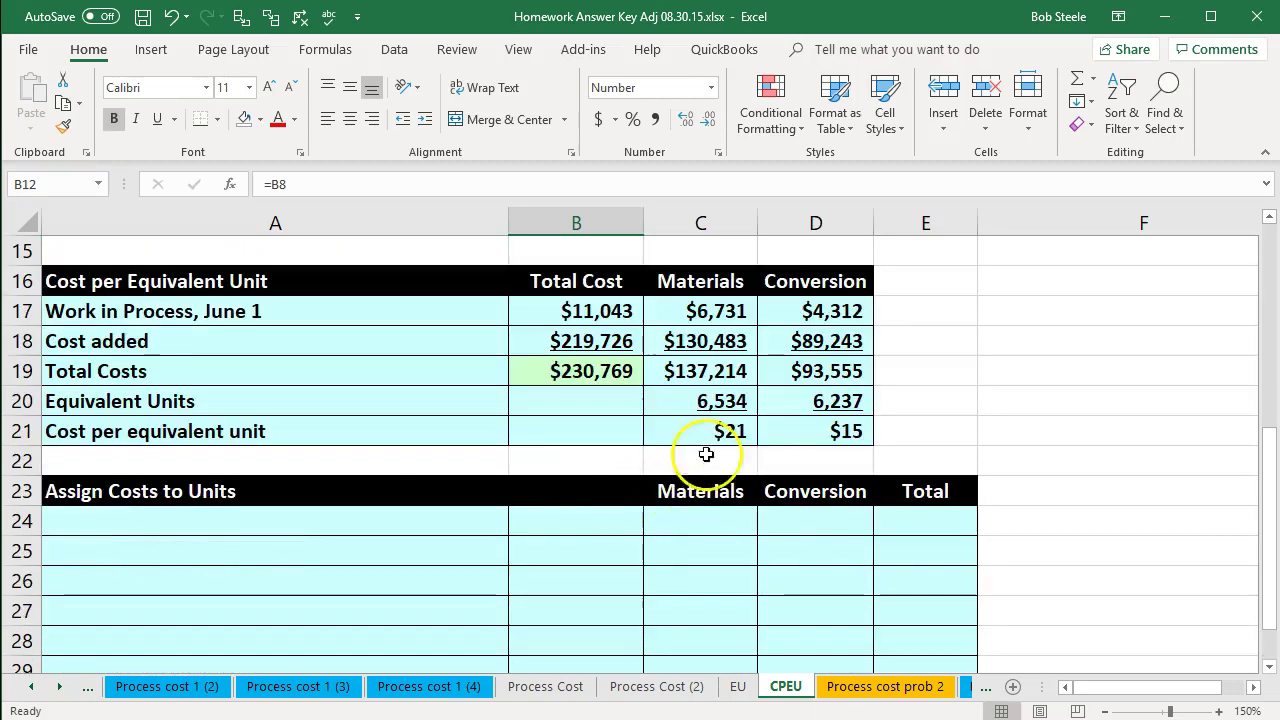
{"action": "scroll", "coordinate": [700, 457], "scroll_direction": "up", "scroll_amount": 1}
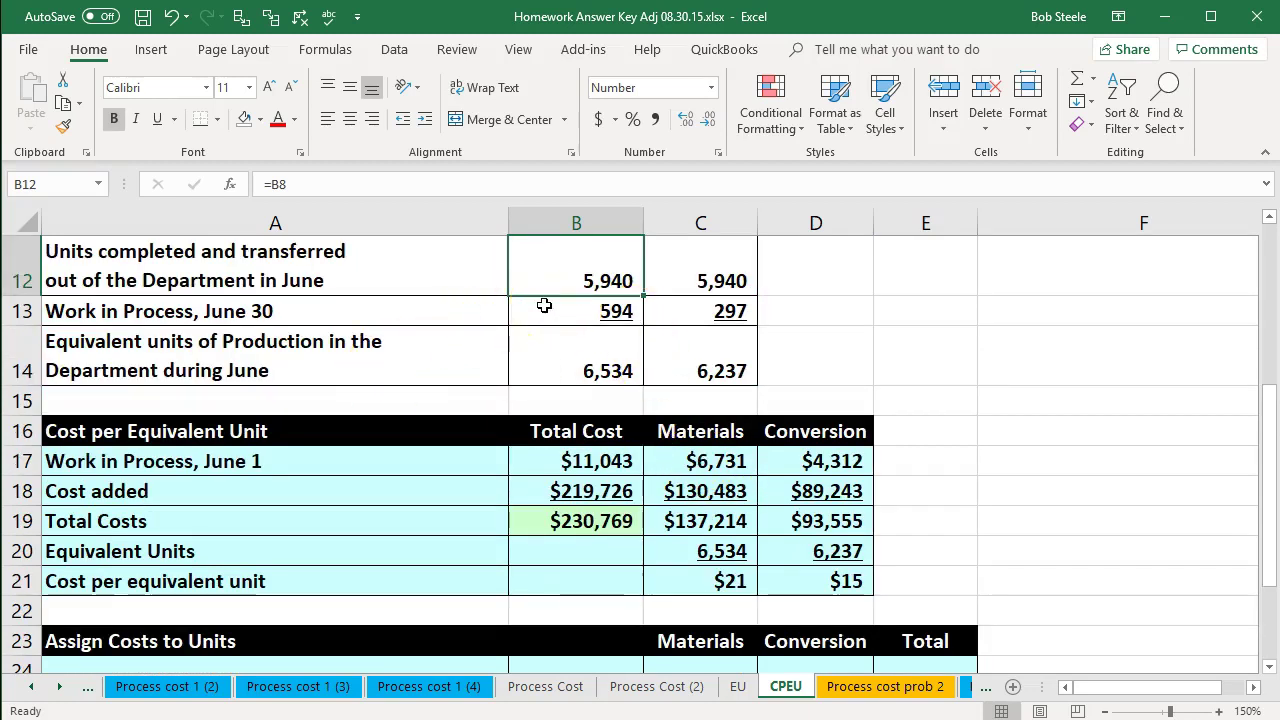
{"action": "scroll", "coordinate": [544, 305], "scroll_direction": "down", "scroll_amount": 1}
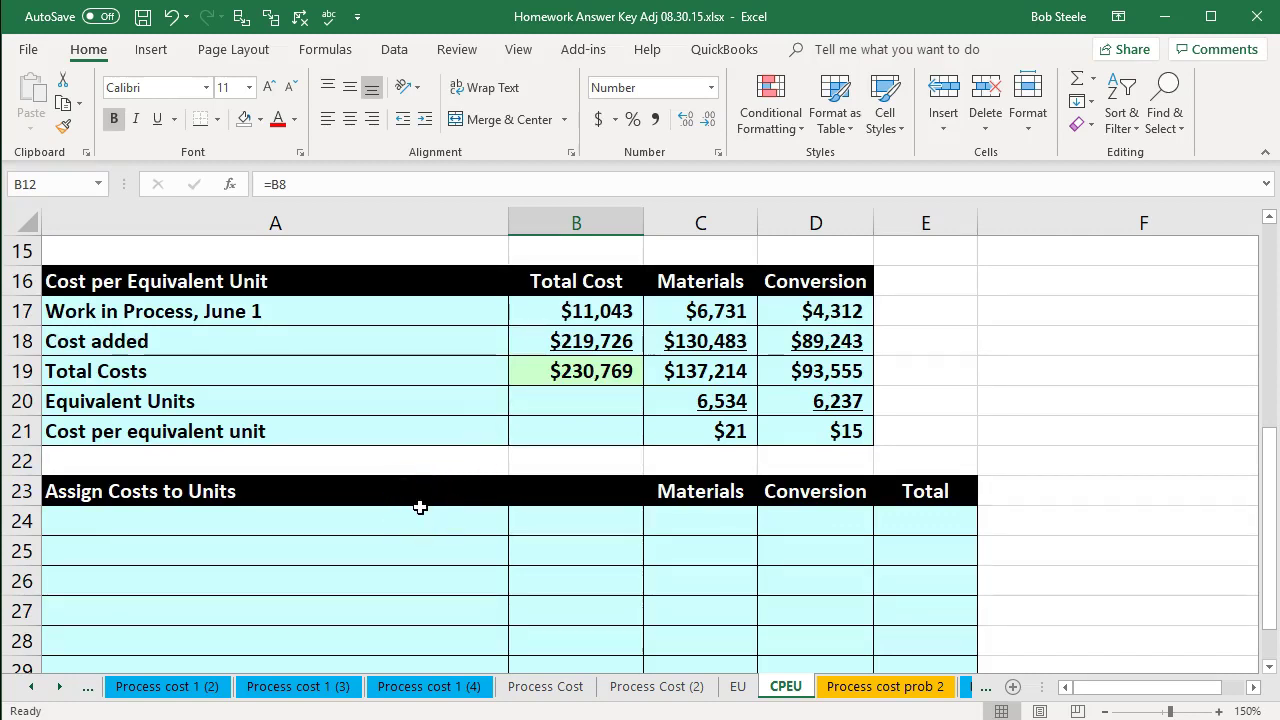
{"action": "scroll", "coordinate": [420, 508], "scroll_direction": "up", "scroll_amount": 2}
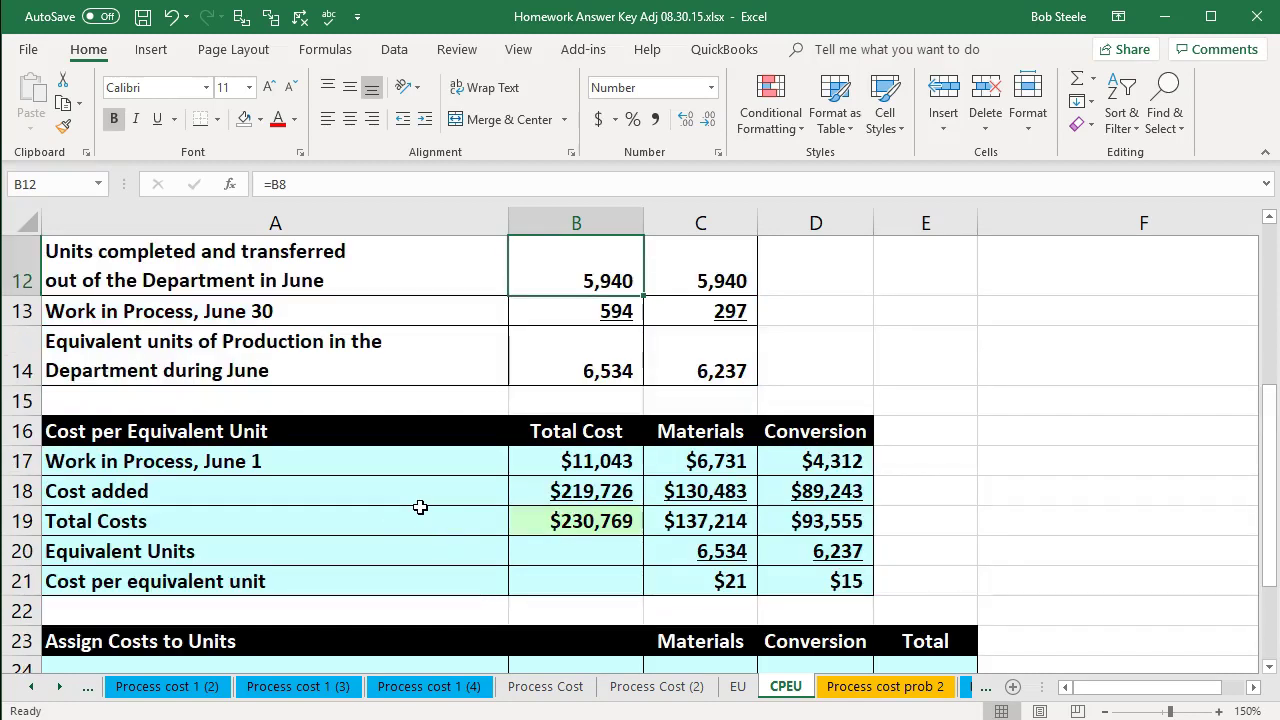
{"action": "left_click", "coordinate": [375, 312]}
{"action": "scroll", "coordinate": [340, 420], "scroll_direction": "up", "scroll_amount": 1}
{"action": "left_click", "coordinate": [357, 373]}
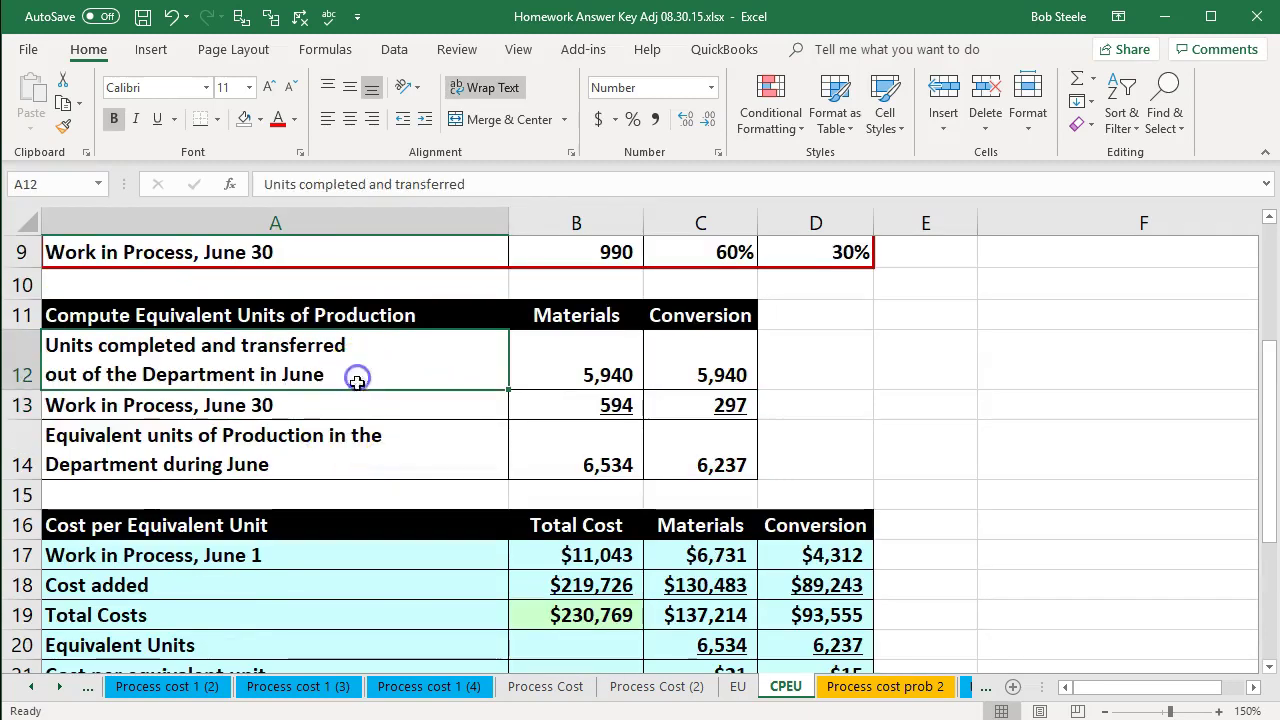